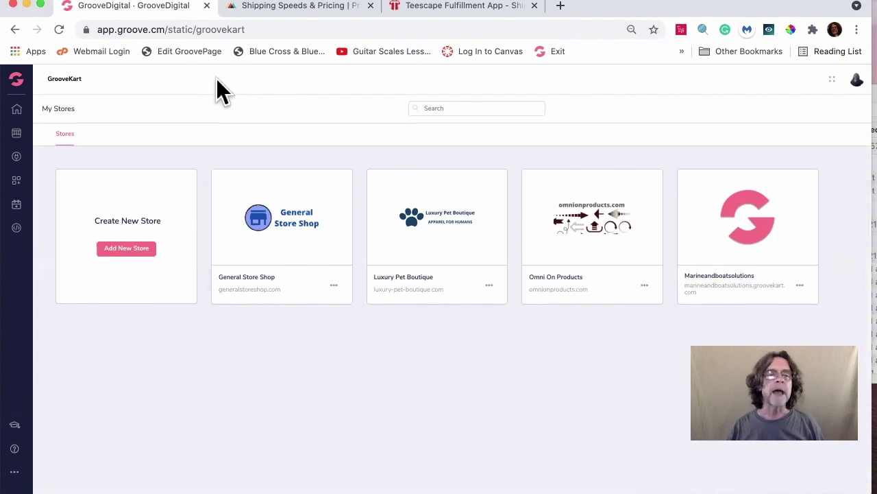
# Reveal the Admin Dashboard option on the General Store Shop card in My Stores
pyautogui.moveTo(301, 220)
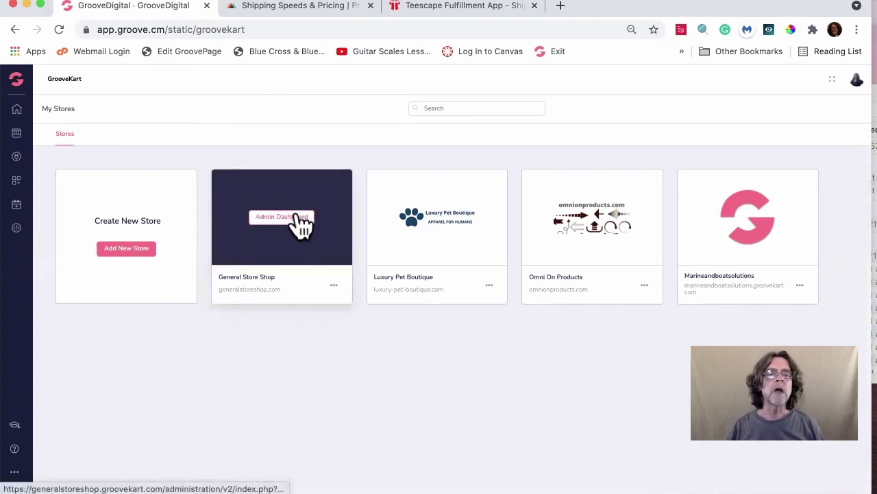
# Open General Store Shop's admin and load the Camping Love T-shirt in the product editor
pyautogui.click(297, 215)
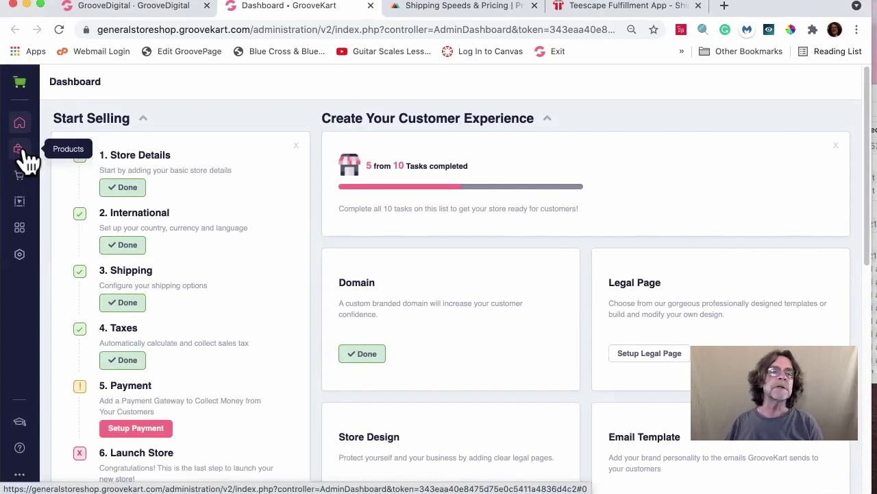
pyautogui.click(22, 152)
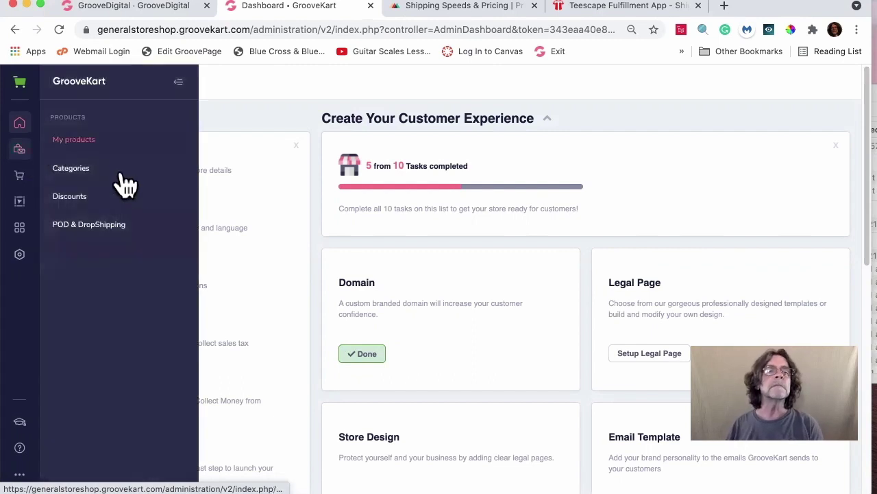
pyautogui.click(91, 146)
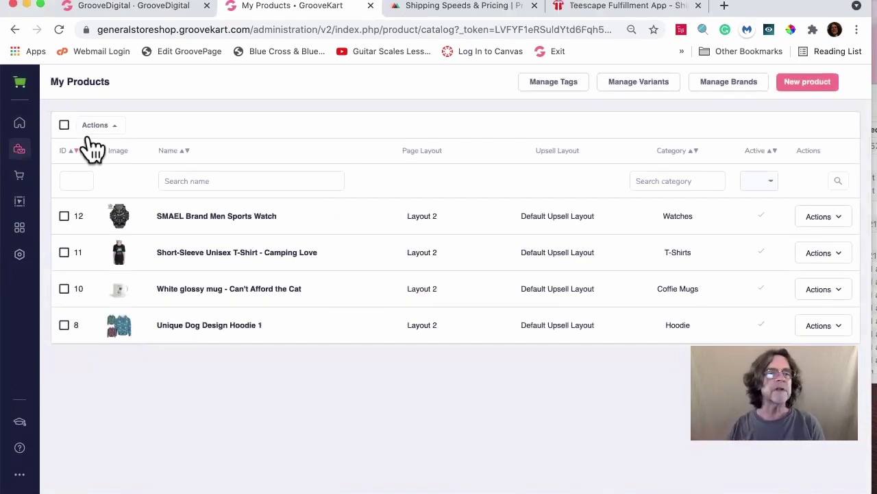
pyautogui.click(221, 266)
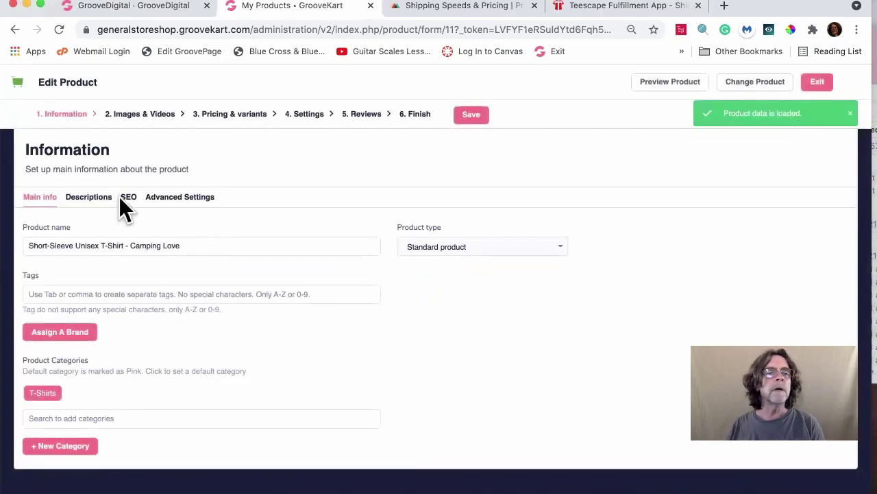
# Show the Quantity Discounts tab in the T-shirt's Pricing & Variants step
pyautogui.click(247, 116)
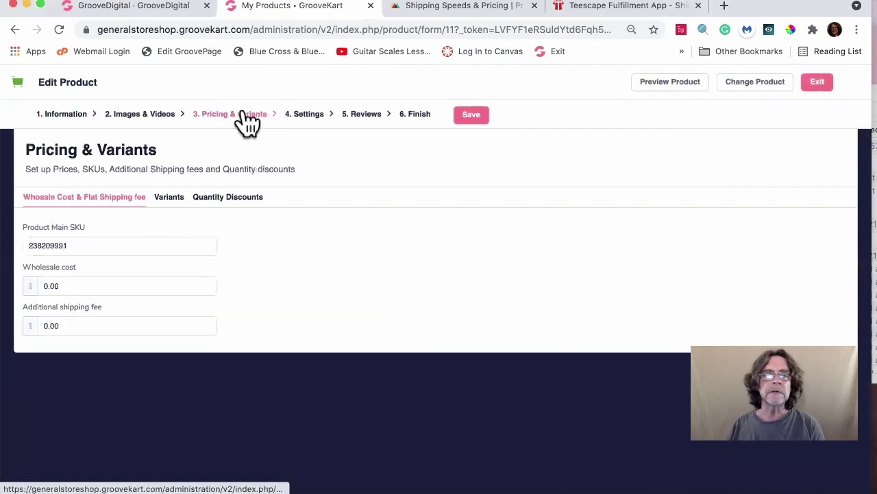
pyautogui.click(231, 203)
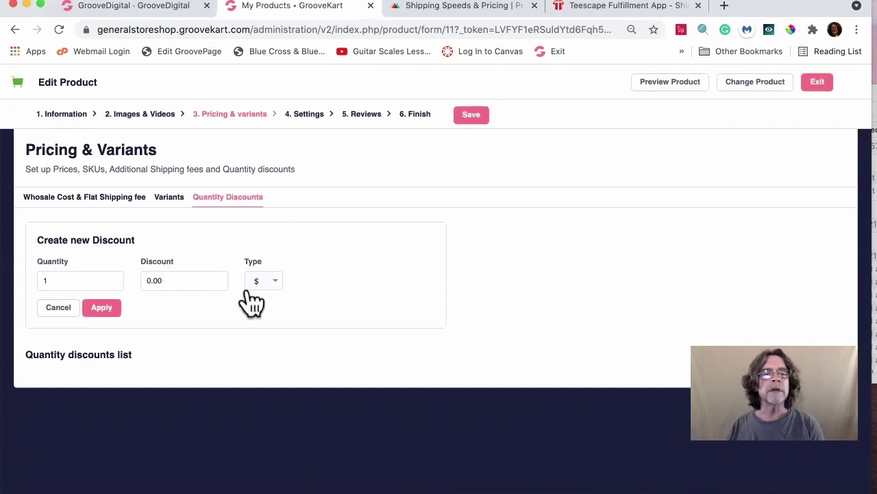
# Apply a 5% discount for quantity 2 on the Camping Love T-shirt
pyautogui.click(63, 277)
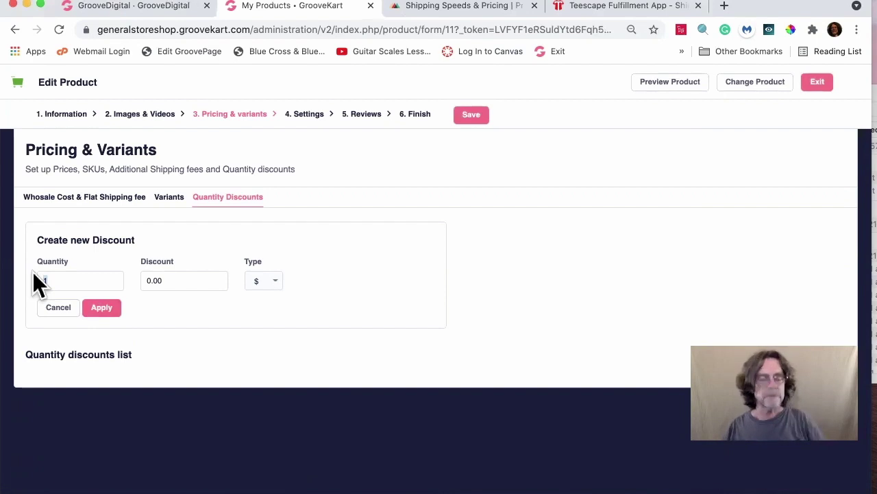
pyautogui.press('BackSpace')
pyautogui.write('2')
pyautogui.click(165, 280)
pyautogui.doubleClick(142, 272)
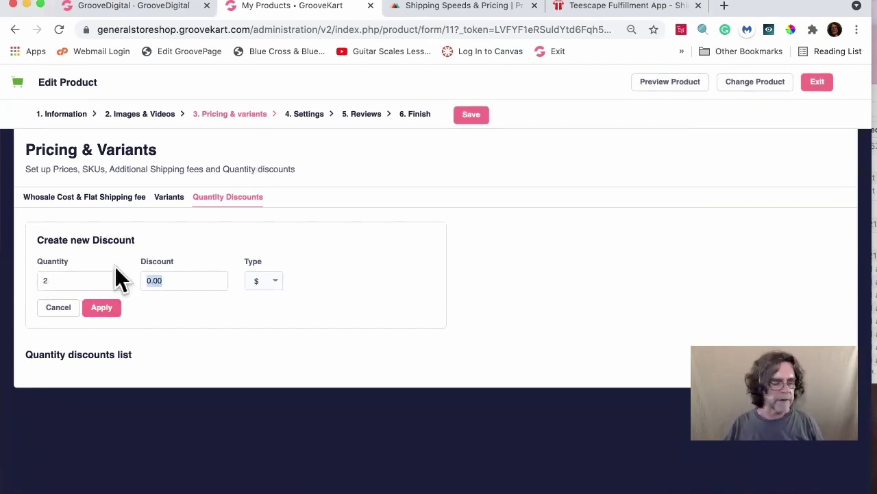
pyautogui.write('5')
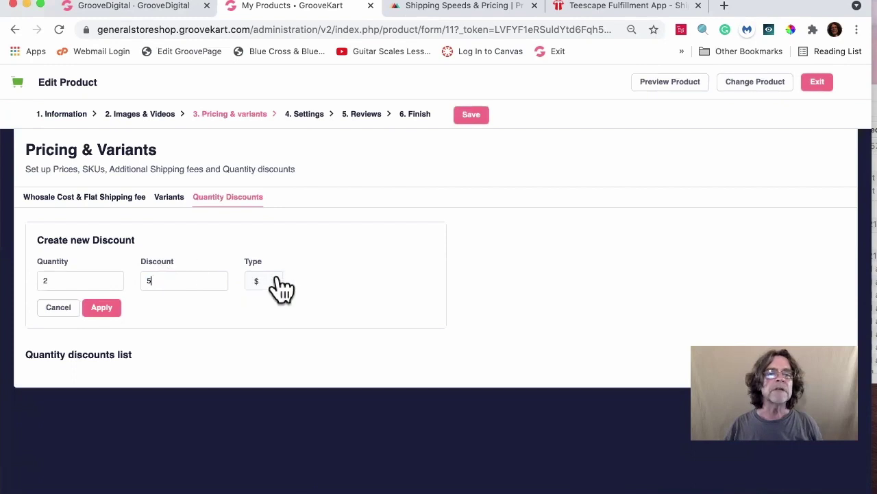
pyautogui.click(275, 283)
pyautogui.click(267, 317)
pyautogui.click(100, 308)
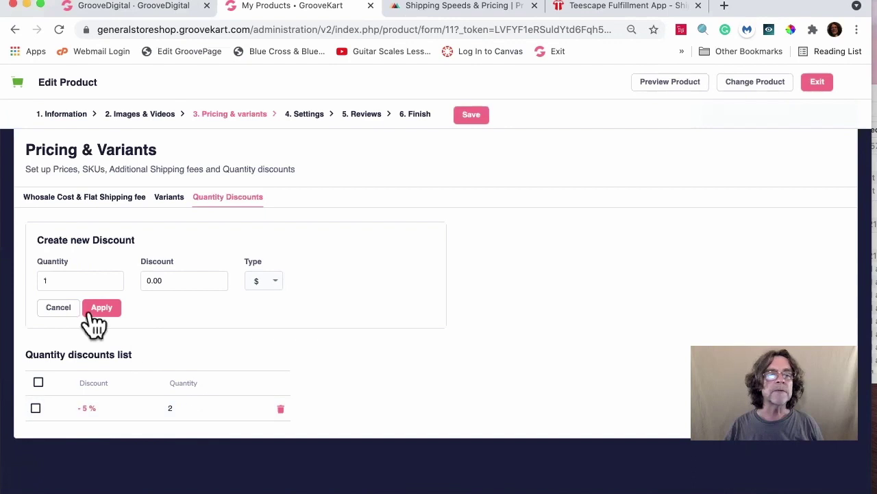
pyautogui.doubleClick(65, 280)
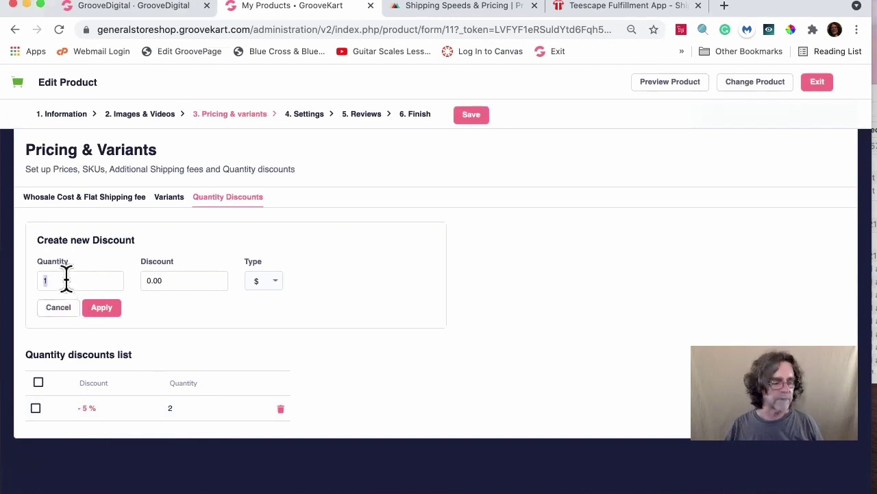
# Apply a 10% discount for quantity 3, then view Printful's shipping rates
pyautogui.write('3')
pyautogui.click(162, 279)
pyautogui.doubleClick(151, 280)
pyautogui.write('10')
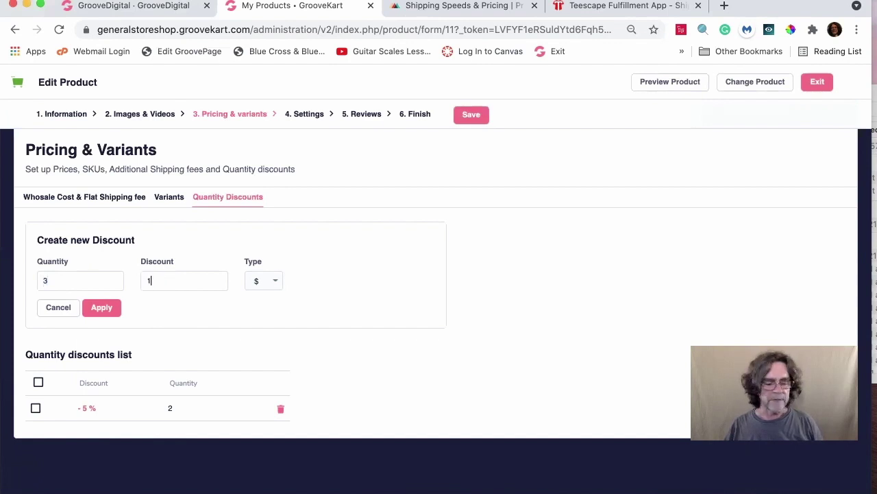
pyautogui.click(275, 282)
pyautogui.click(266, 309)
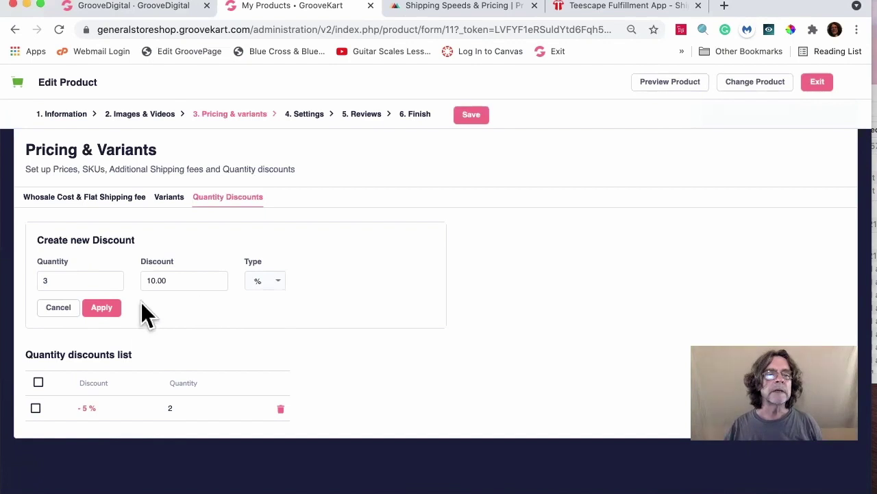
pyautogui.click(103, 309)
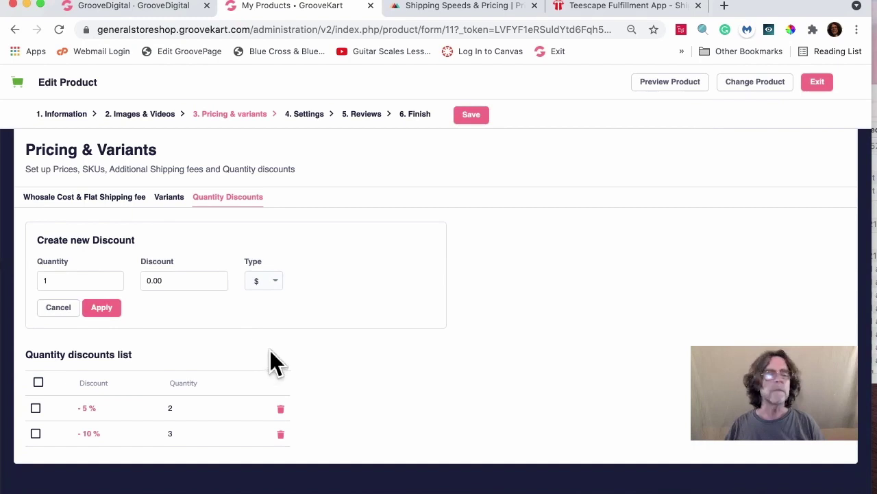
pyautogui.click(454, 7)
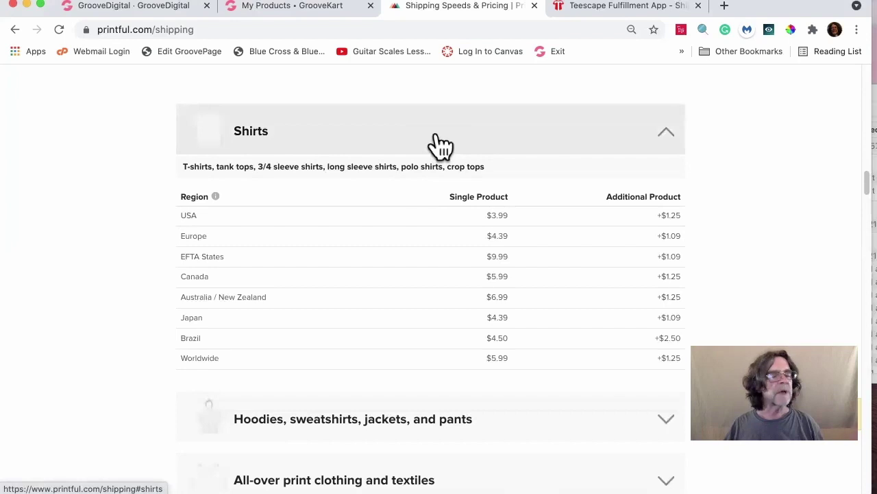
# Compare Printful's shirt shipping rates with Teescape's US T-shirt shipping chart
pyautogui.click(597, 8)
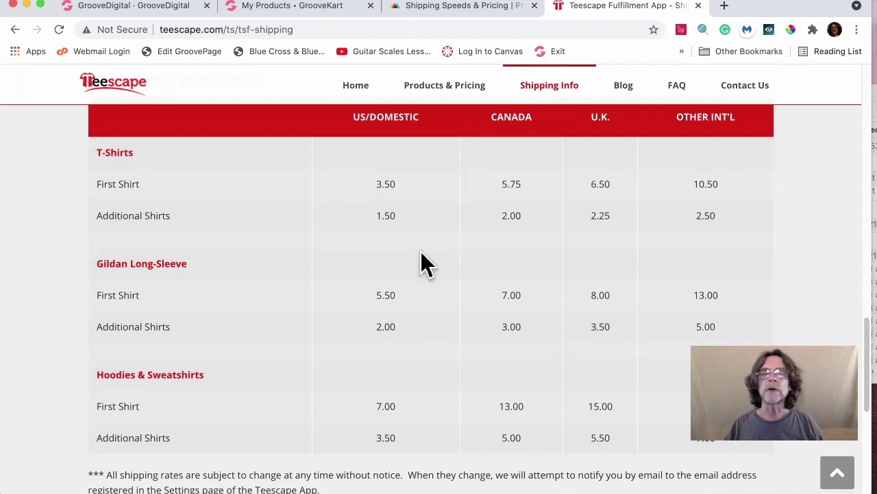
# Return to the T-shirt editor showing the 5% for 2 and 10% for 3 discounts
pyautogui.click(281, 6)
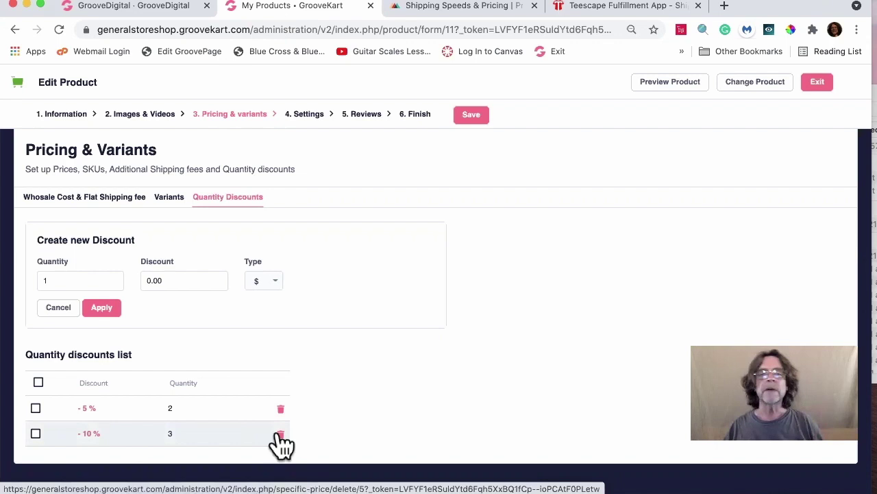
# Save the T-shirt's discounts, exit to My Products, and grab the store's domain
pyautogui.click(470, 117)
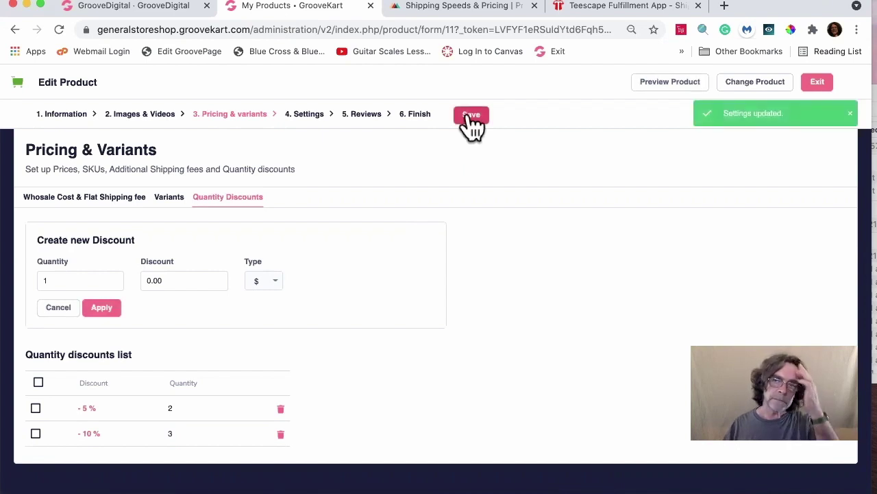
pyautogui.click(825, 94)
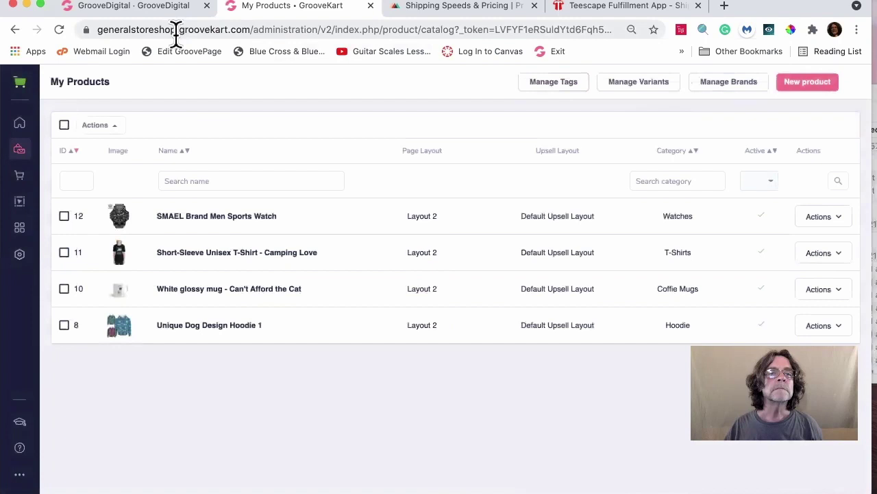
pyautogui.doubleClick(177, 31)
pyautogui.press('super+c')
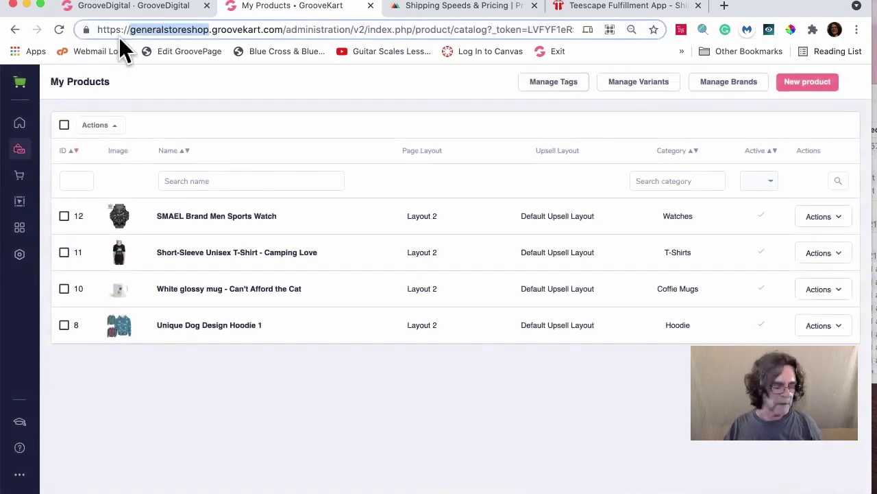
pyautogui.click(723, 7)
# Open the live store's T-Shirts category and view the $19.99 Camping Love T-shirt page
pyautogui.press('super+v')
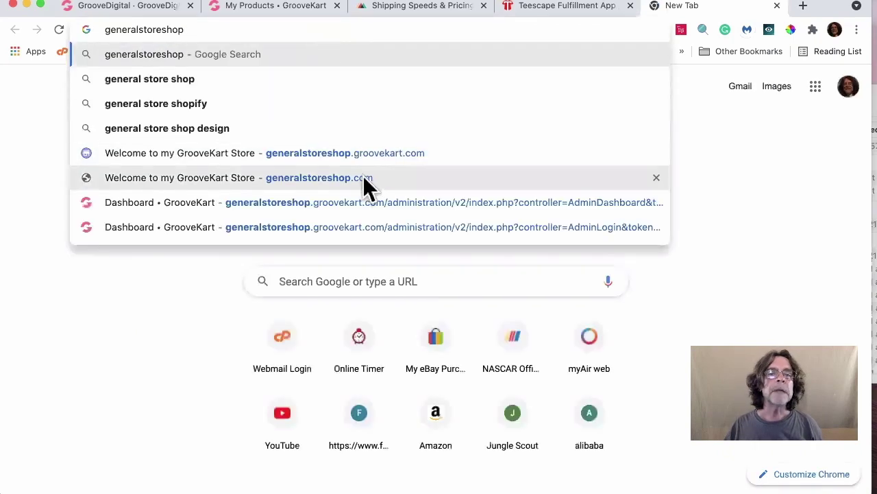
pyautogui.click(364, 180)
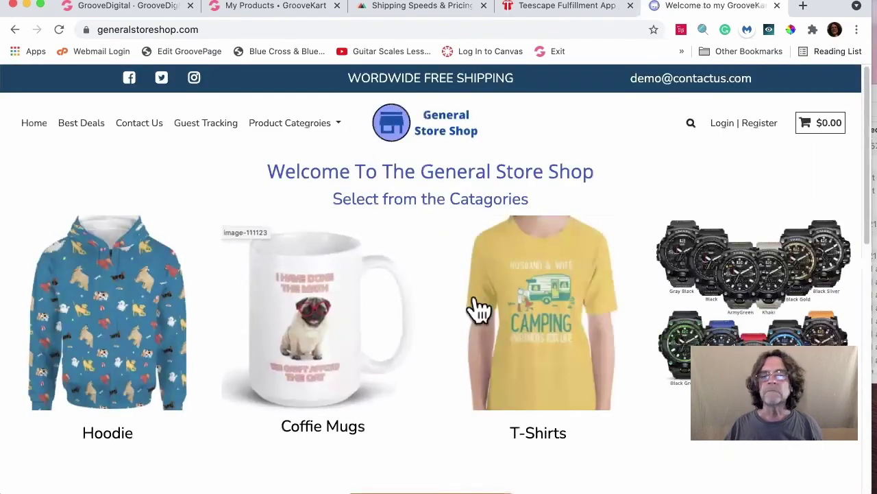
pyautogui.click(533, 296)
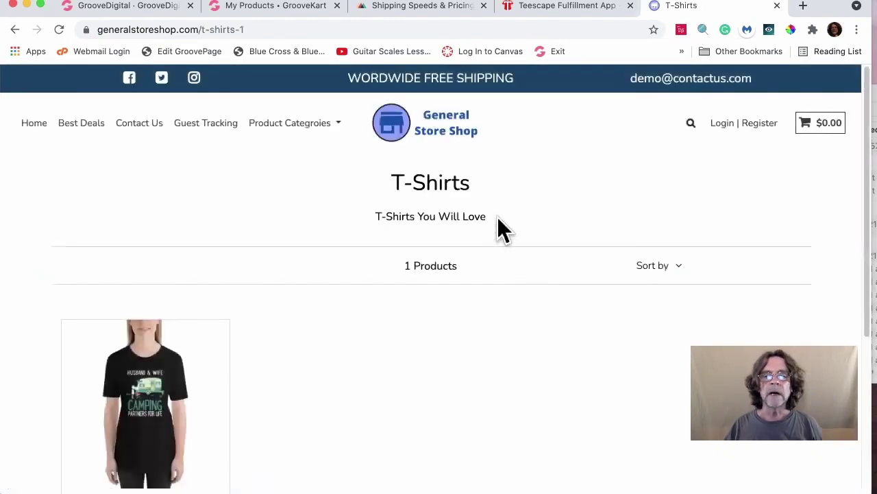
pyautogui.scroll(-1, 501, 219)
pyautogui.scroll(-5, 497, 223)
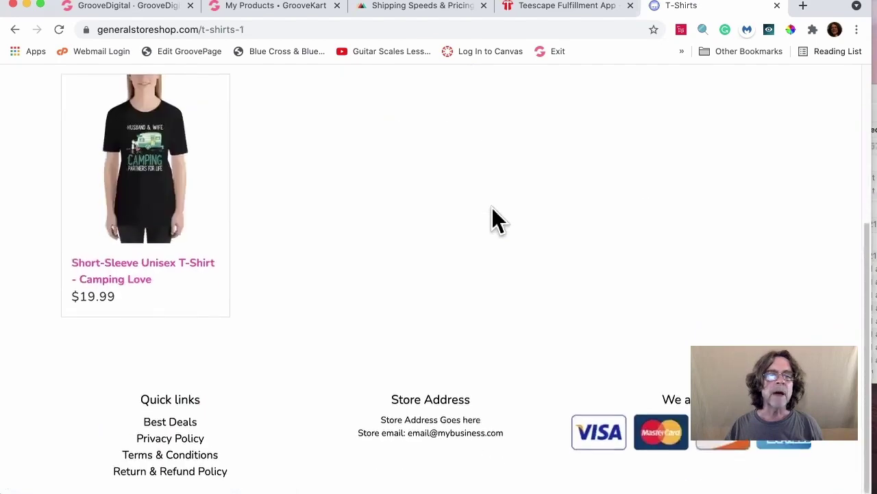
pyautogui.press('super+bracketleft')
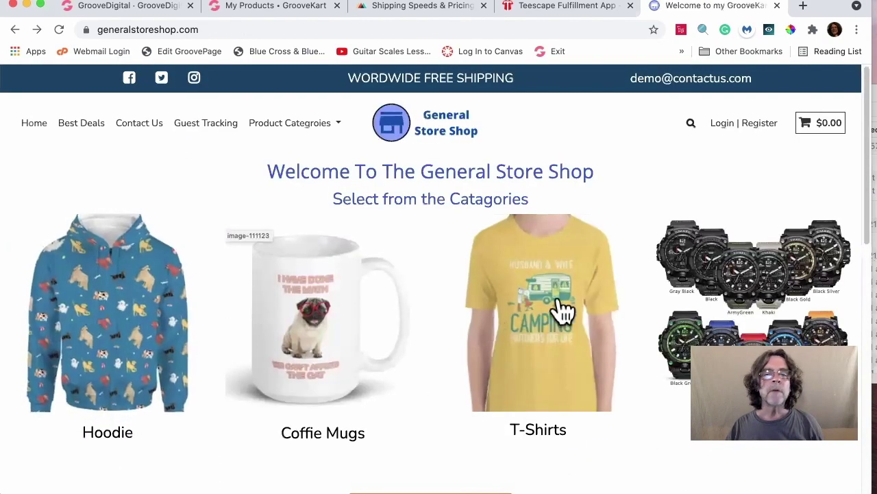
pyautogui.click(562, 308)
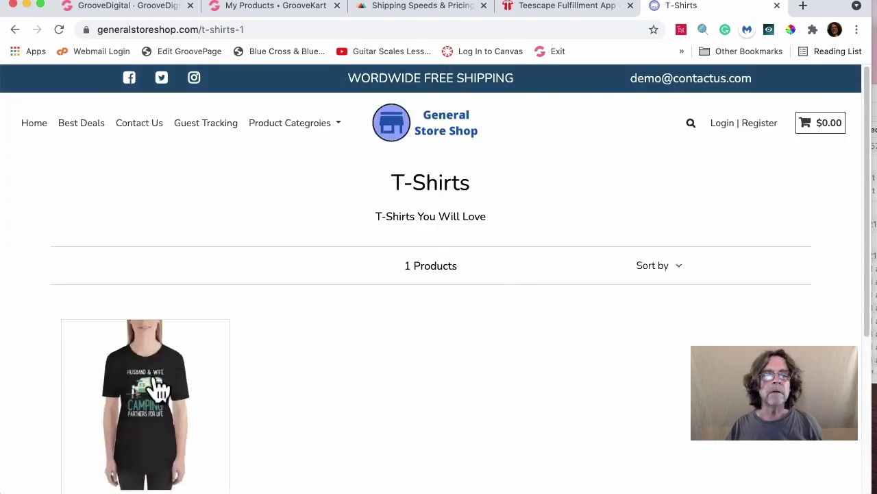
pyautogui.click(157, 387)
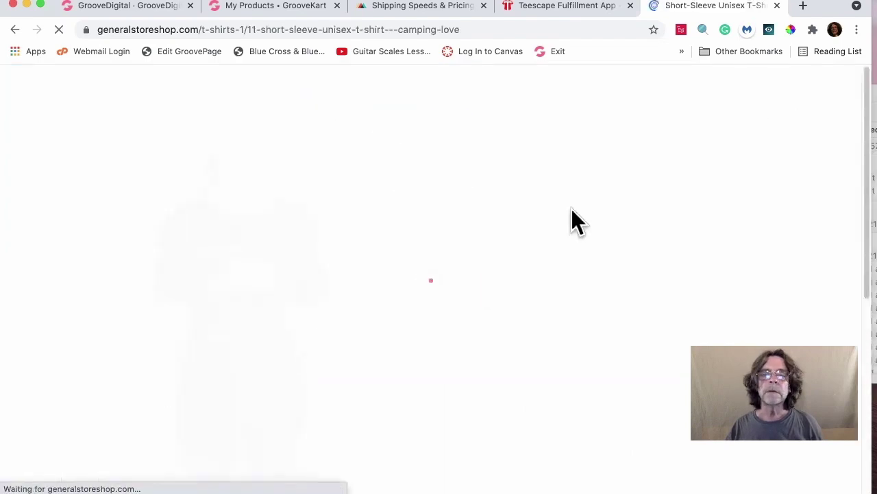
pyautogui.scroll(-5, 575, 211)
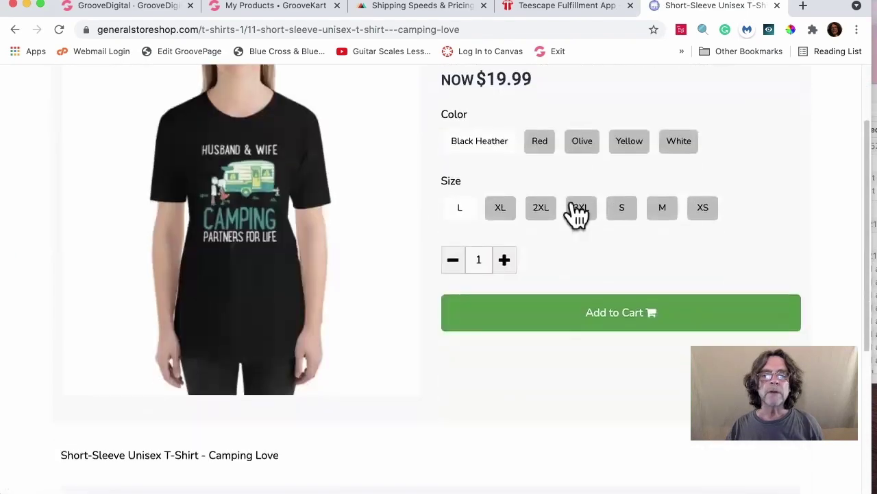
pyautogui.scroll(5, 573, 202)
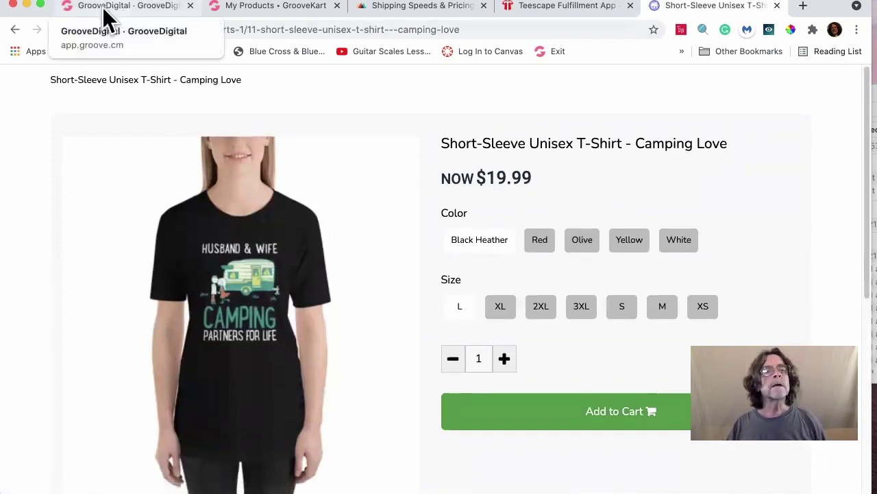
# Show the Product Page layouts in the builder's Pages list
pyautogui.click(264, 7)
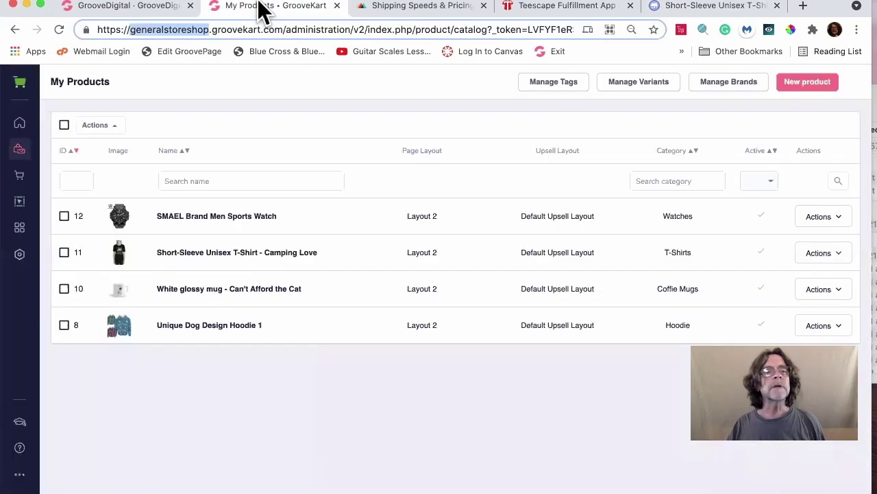
pyautogui.click(22, 200)
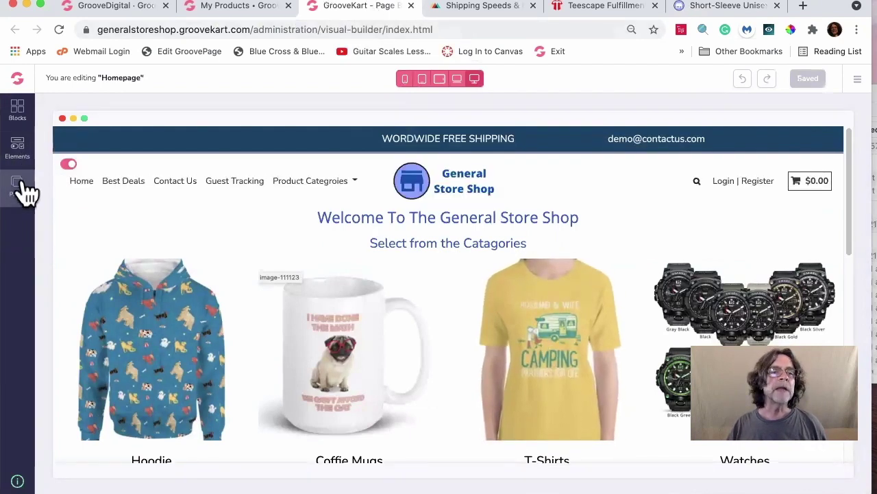
pyautogui.click(20, 185)
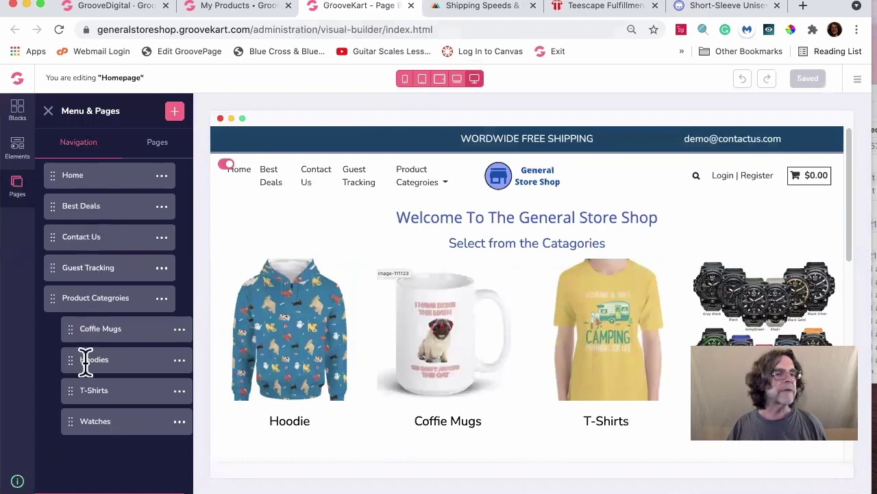
pyautogui.click(159, 143)
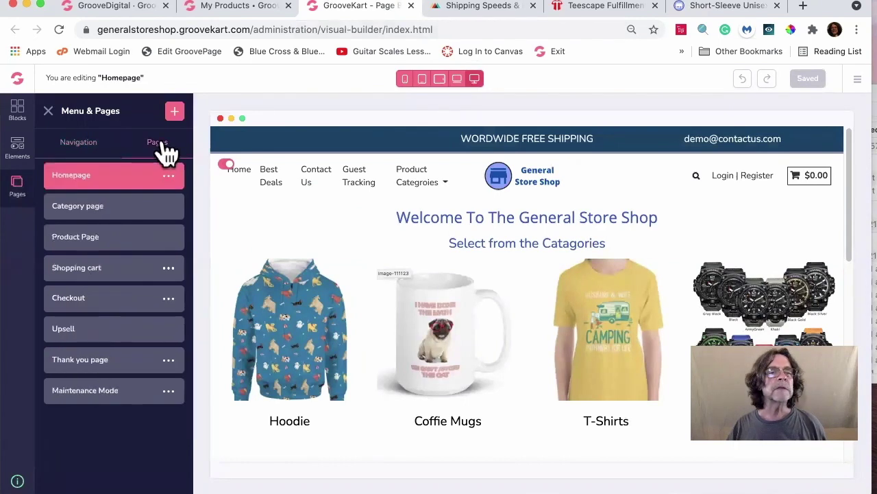
pyautogui.click(104, 244)
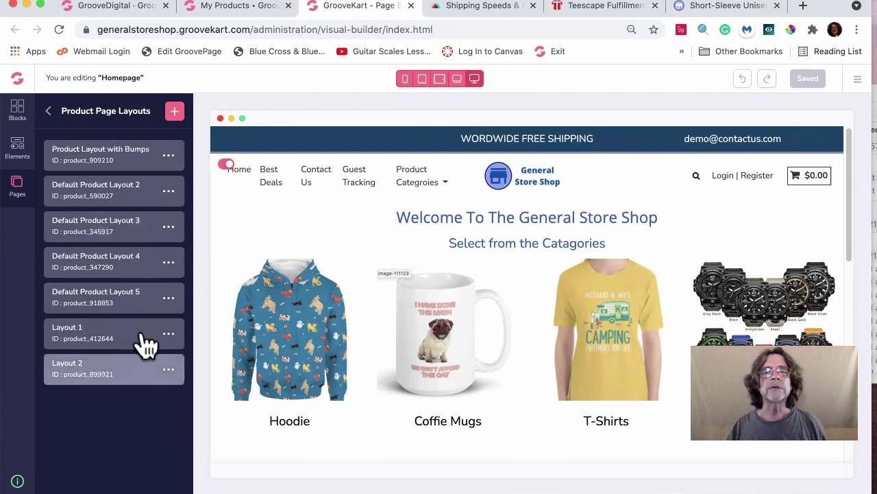
# Confirm in My Products that the T-shirt uses Layout 2, then open Layout 2
pyautogui.click(244, 7)
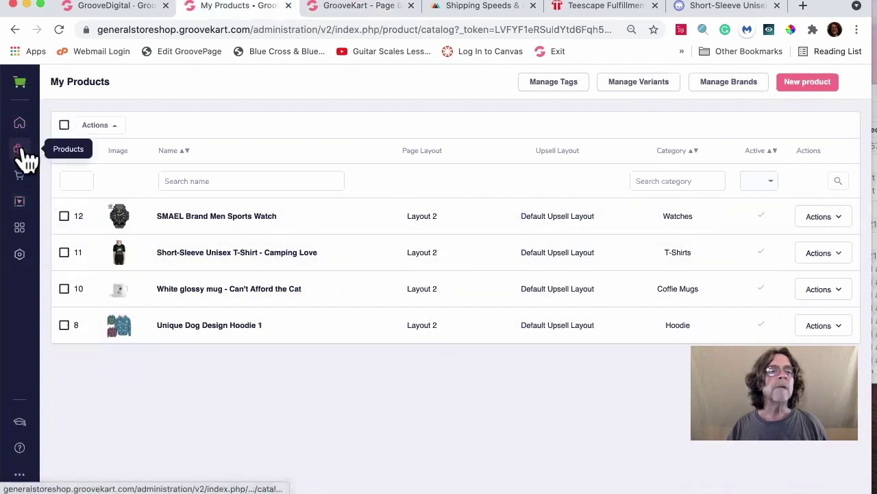
pyautogui.click(352, 7)
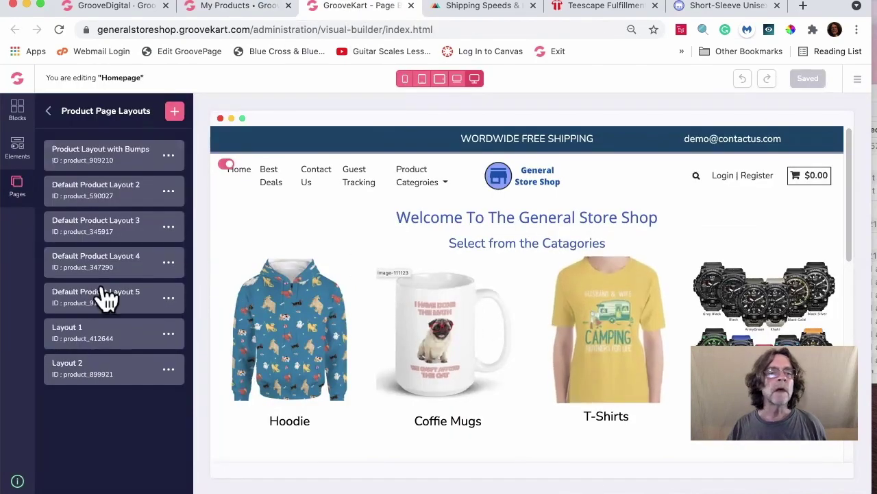
pyautogui.click(101, 377)
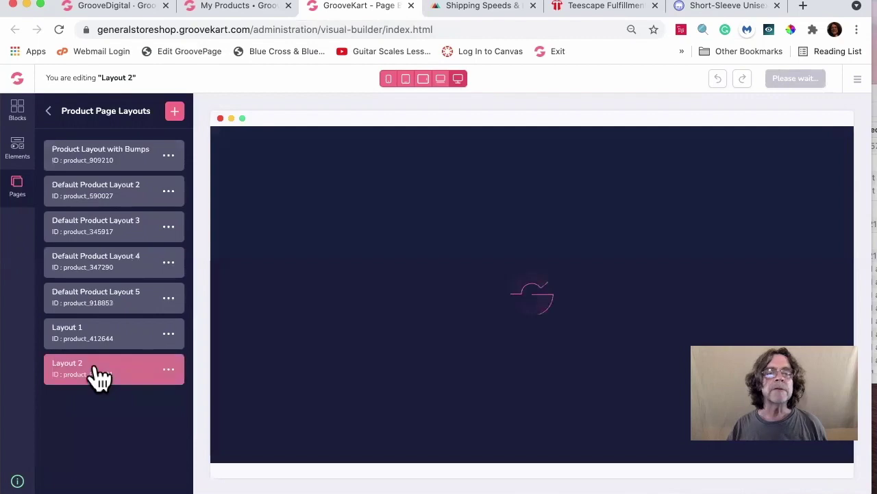
# Place the Quantity Discount element from Cart & Pricing above Add to Cart and save Layout 2
pyautogui.scroll(-5, 593, 227)
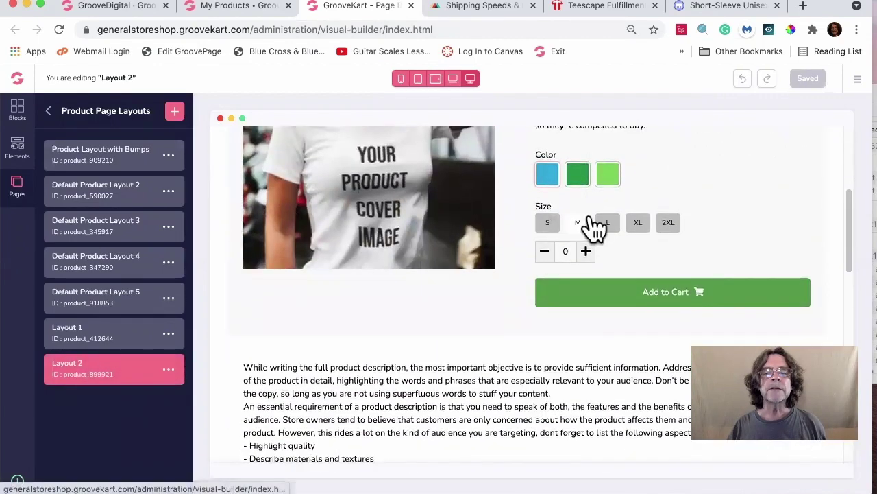
pyautogui.scroll(-1, 588, 226)
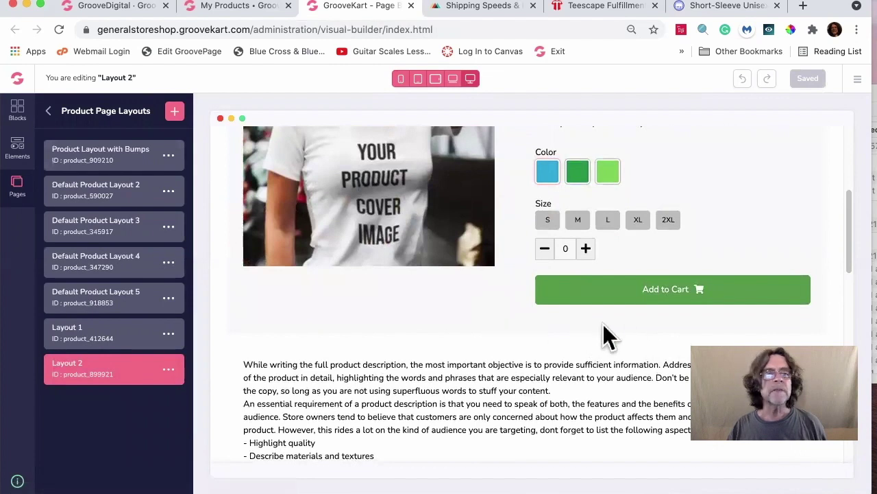
pyautogui.click(19, 150)
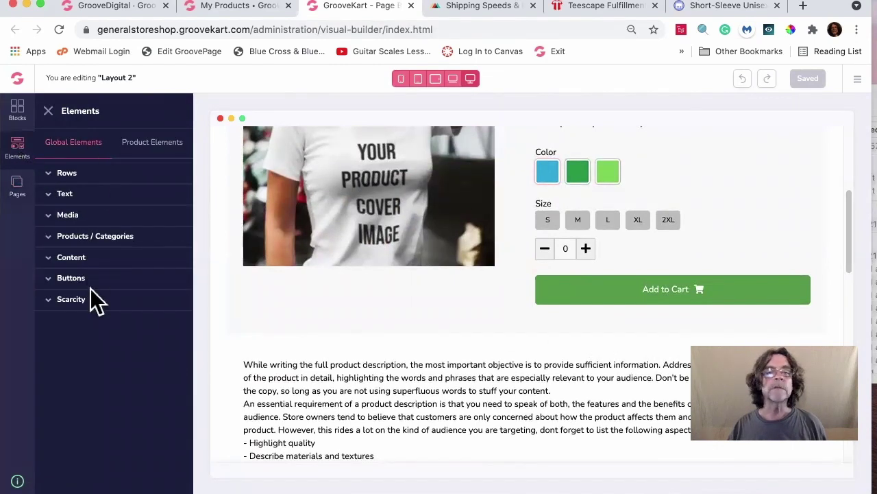
pyautogui.click(159, 152)
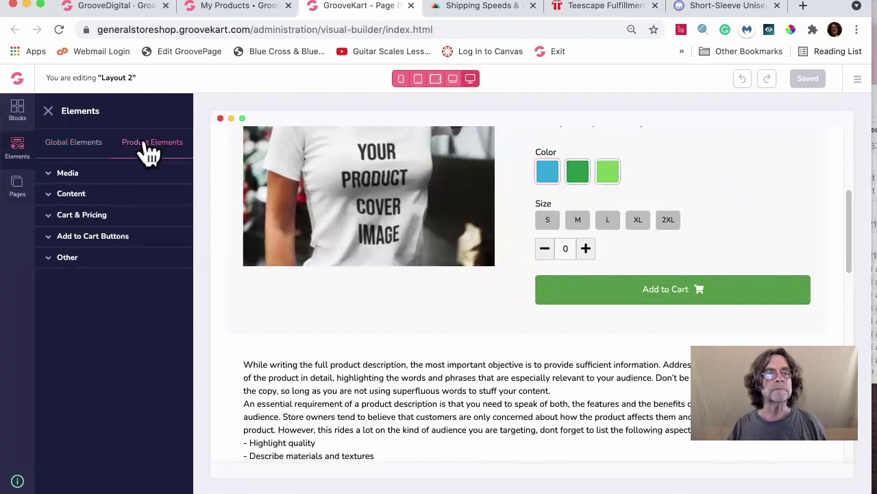
pyautogui.click(52, 217)
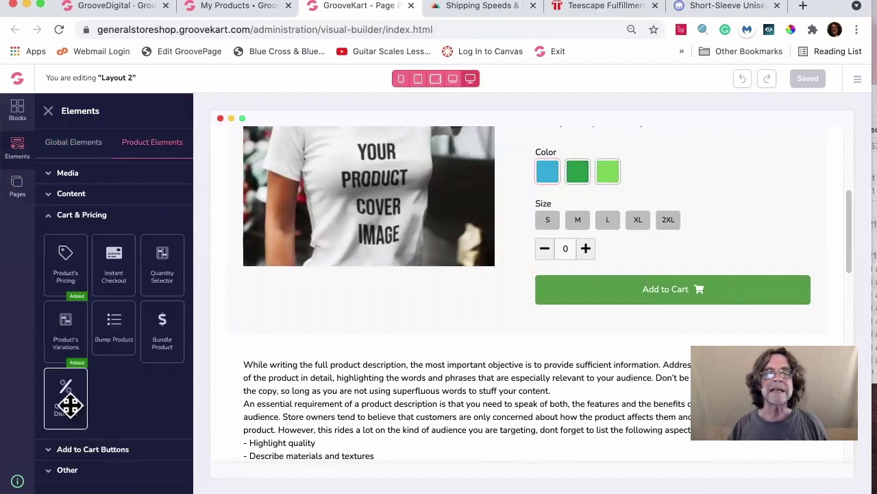
pyautogui.moveTo(66, 402); pyautogui.dragTo(595, 275)
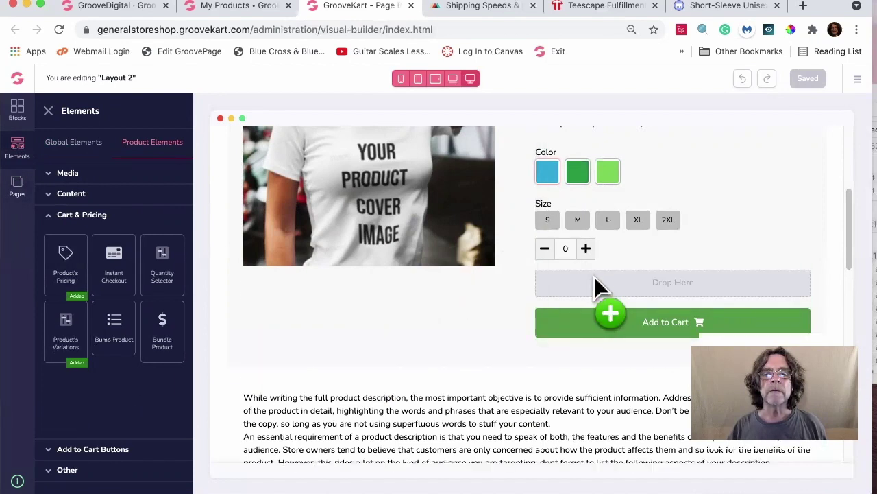
pyautogui.moveTo(594, 277); pyautogui.dragTo(594, 277)
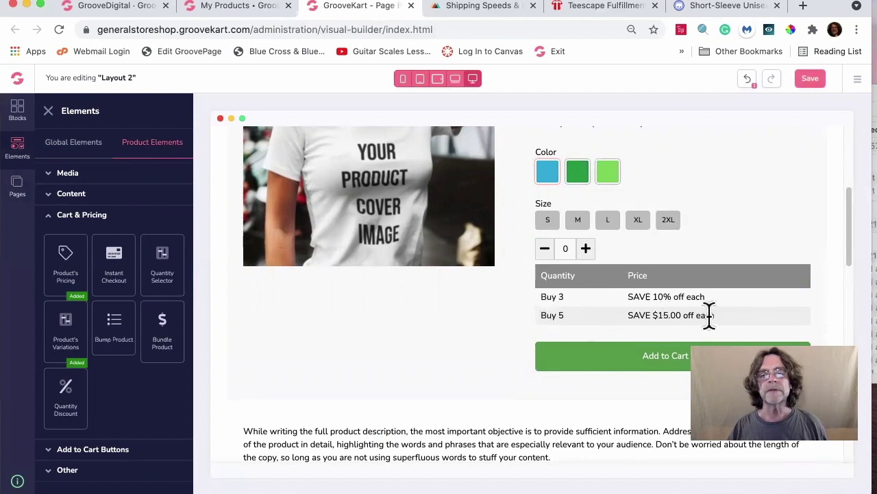
pyautogui.click(813, 79)
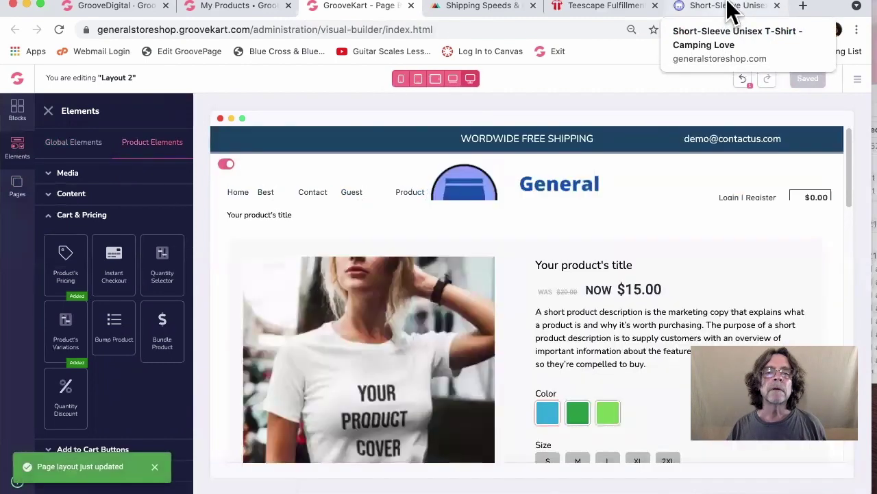
pyautogui.click(731, 7)
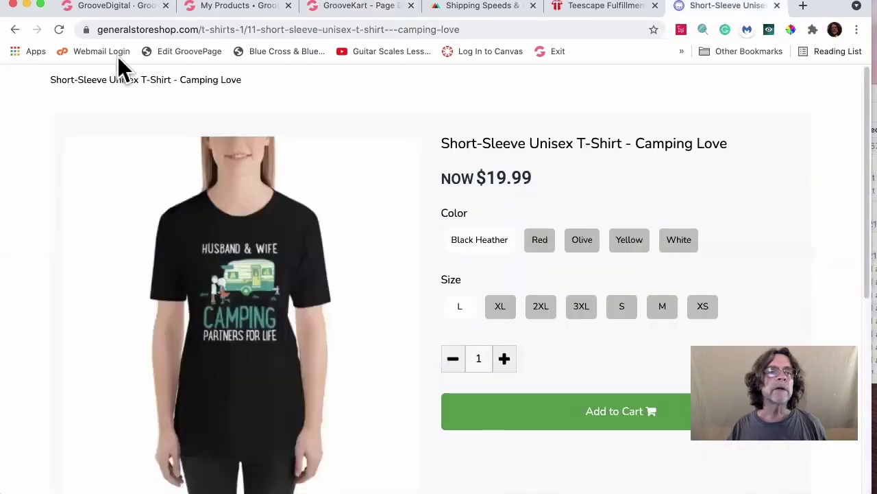
# Reload the Camping Love T-shirt page, check the Buy 2 5% / Buy 3 10% table, and add 2 shirts to the cart
pyautogui.click(59, 30)
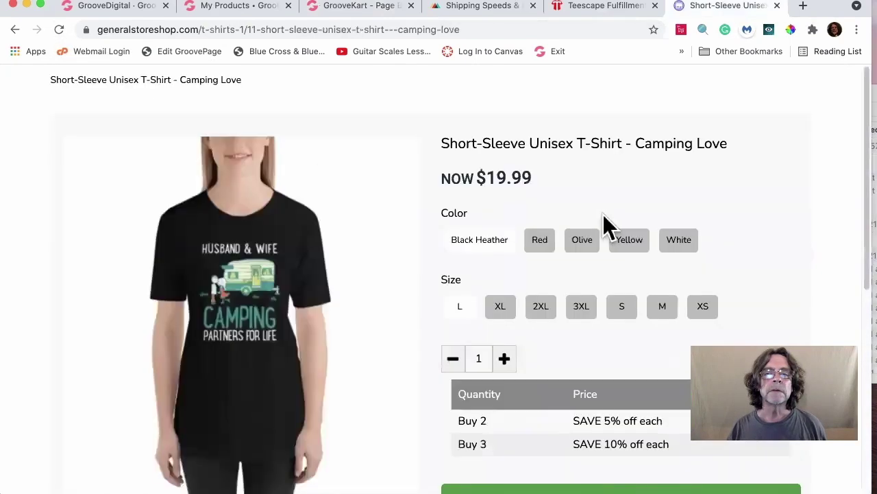
pyautogui.scroll(-5, 603, 222)
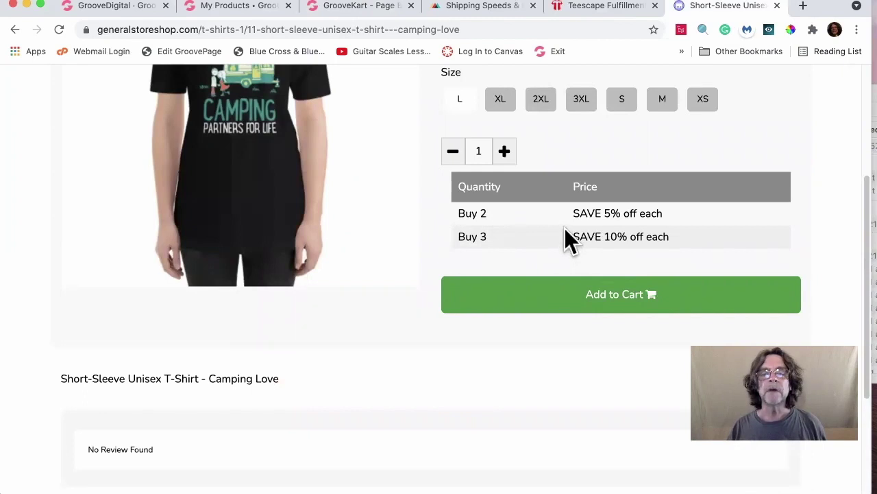
pyautogui.click(505, 152)
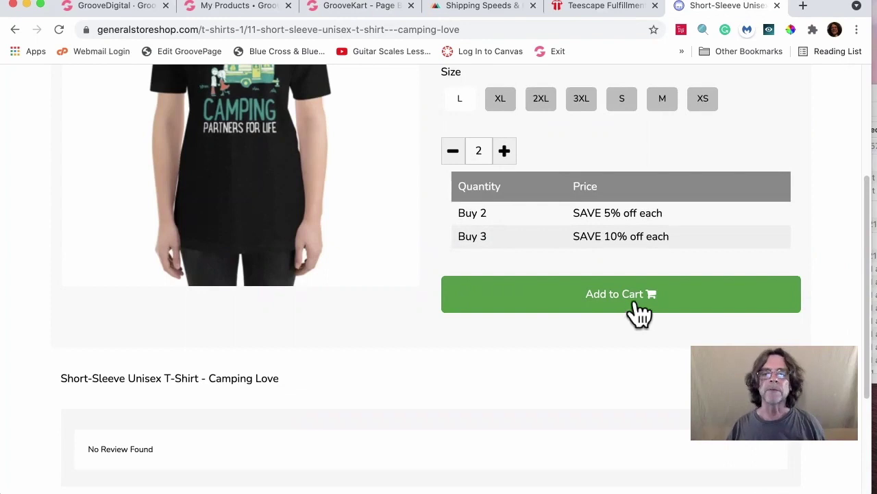
pyautogui.click(638, 305)
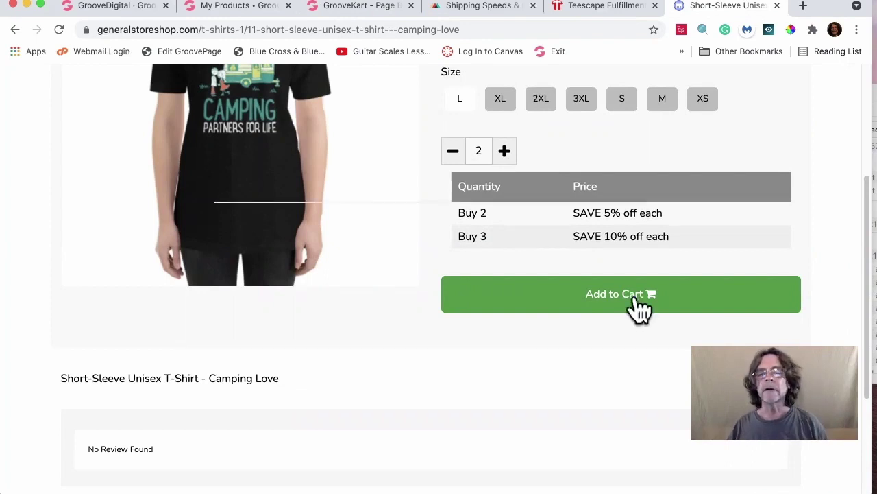
pyautogui.click(638, 305)
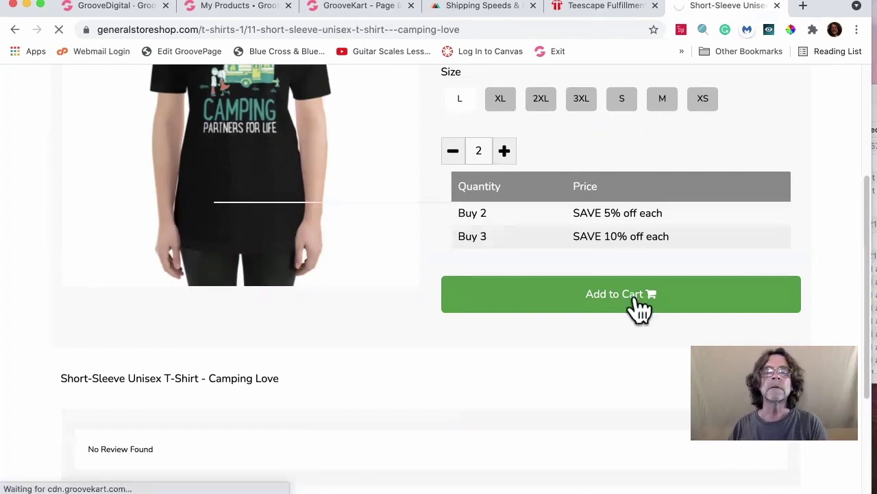
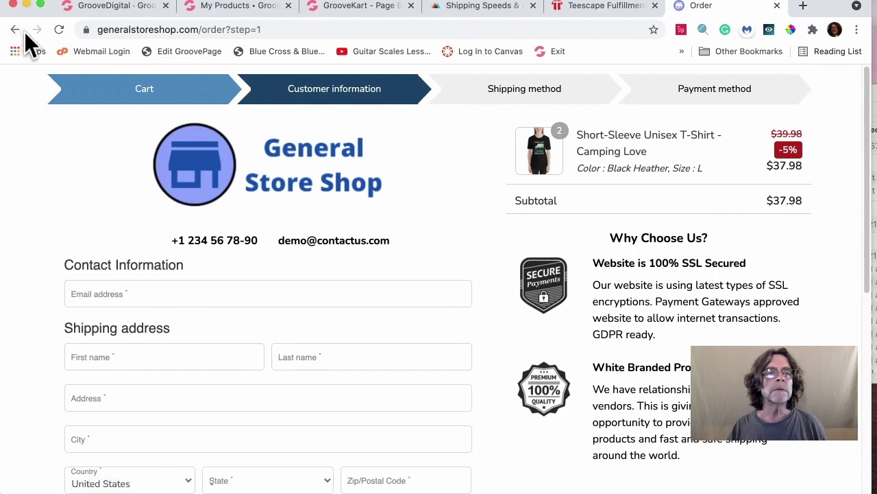
# Return to T-Shirts and add a red, size L Camping Love T-shirt ($17.99) to the cart
pyautogui.click(15, 31)
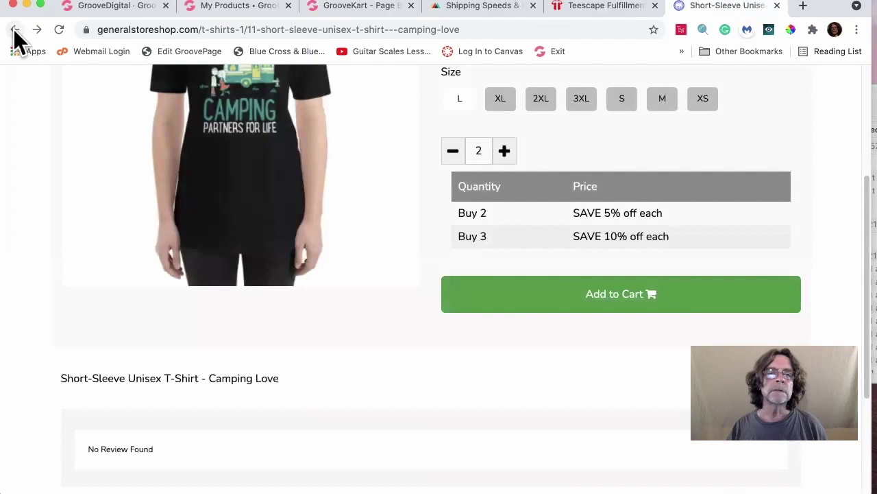
pyautogui.rightClick(15, 31)
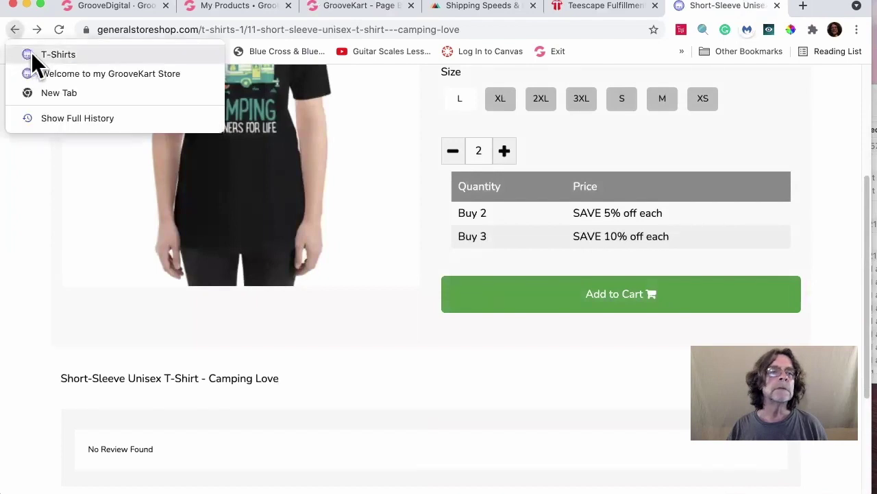
pyautogui.click(30, 54)
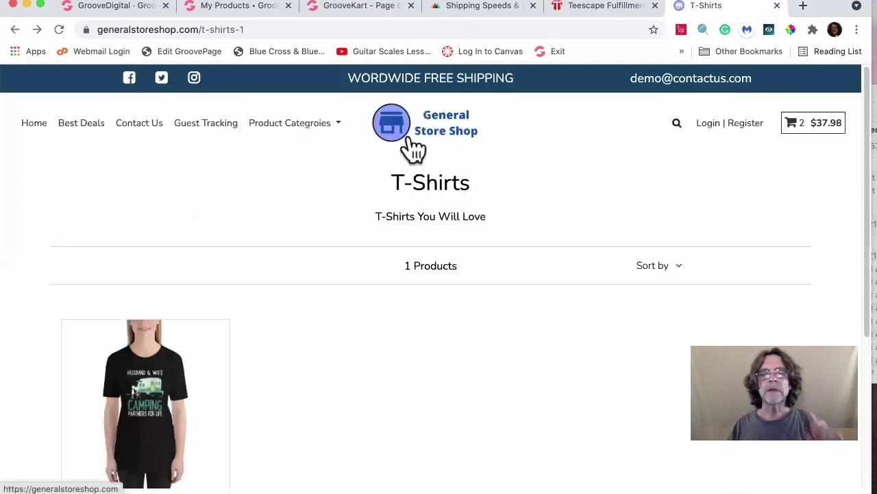
pyautogui.click(132, 398)
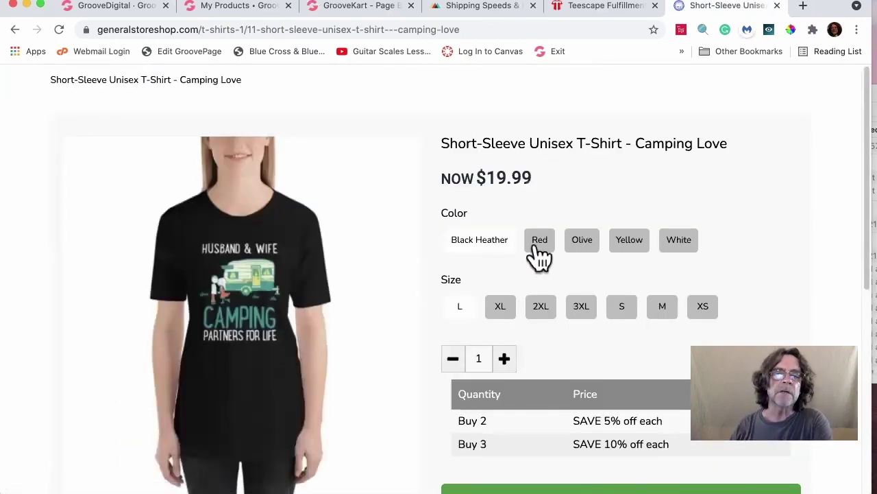
pyautogui.click(541, 248)
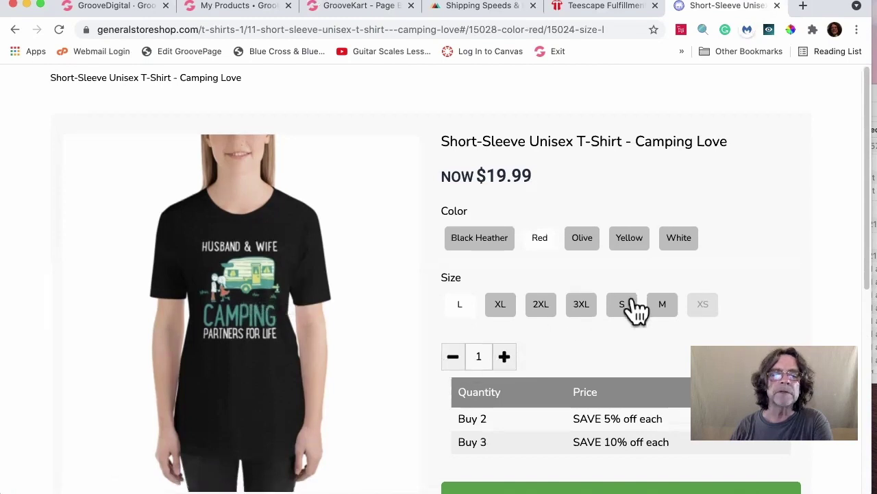
pyautogui.scroll(-3, 597, 290)
pyautogui.click(602, 288)
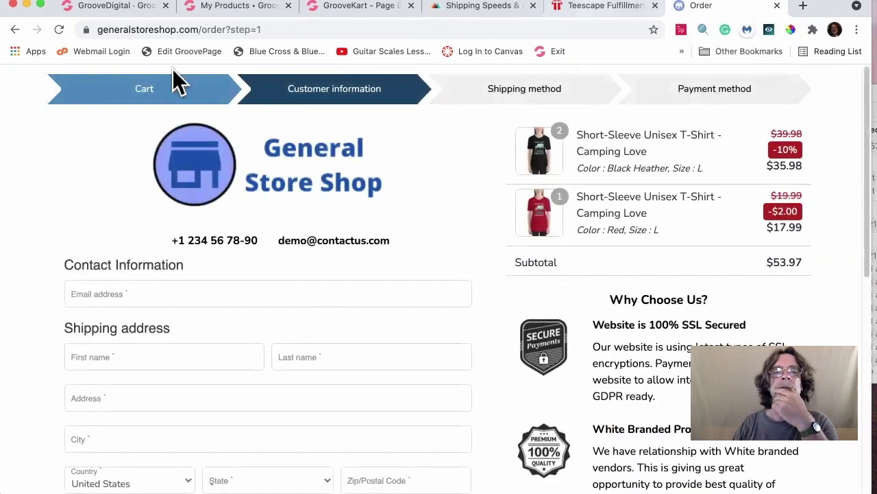
# Review both T-shirt lines and totals in the cart, then check Teescape's shipping rates and speeds
pyautogui.click(159, 91)
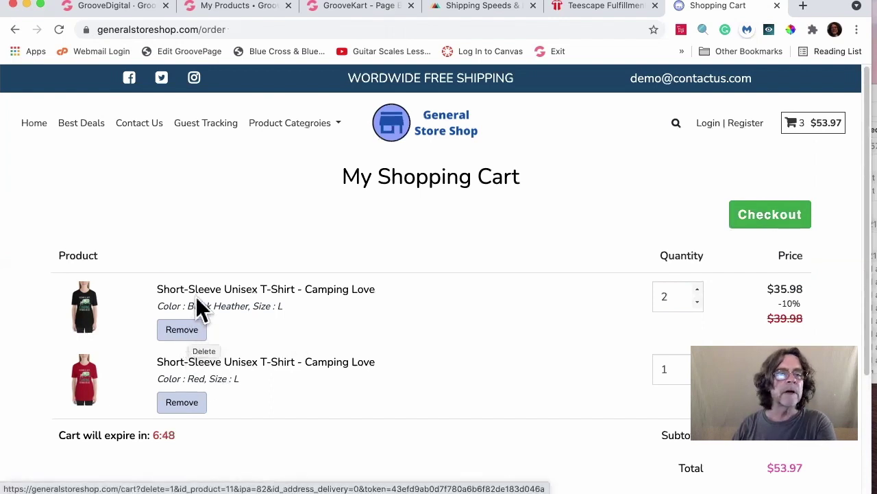
pyautogui.scroll(-2, 523, 291)
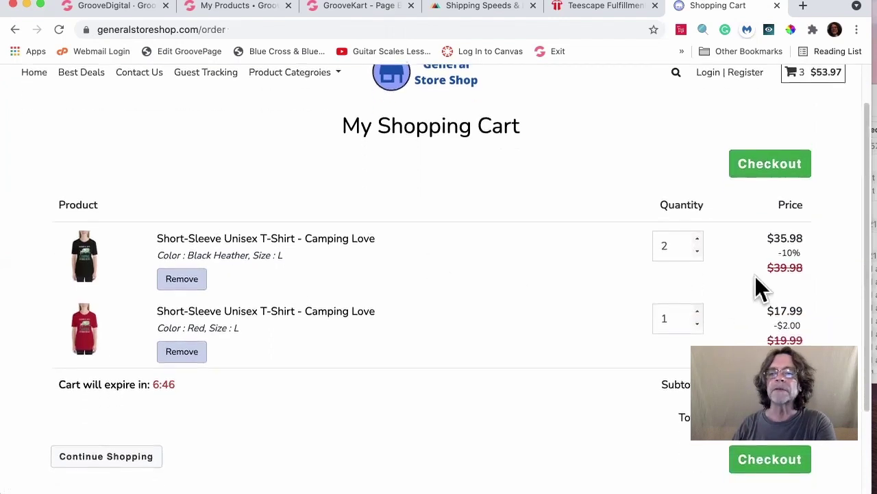
pyautogui.scroll(-2, 817, 257)
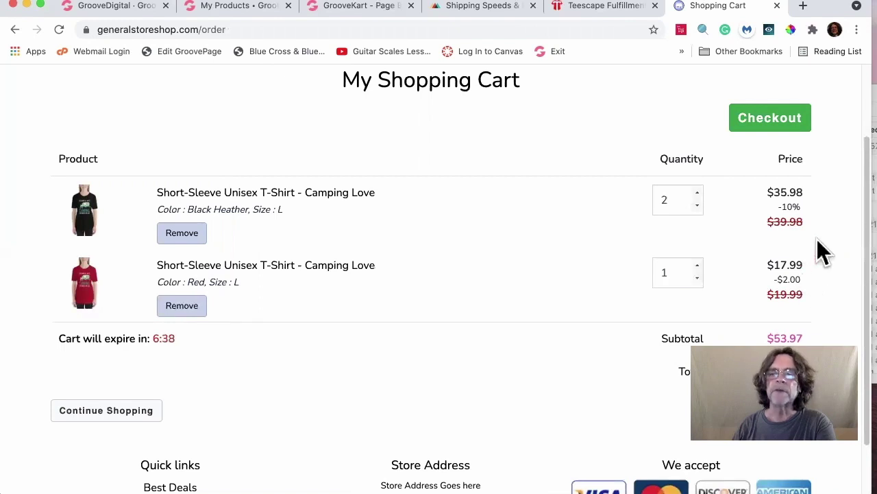
pyautogui.scroll(-1, 816, 238)
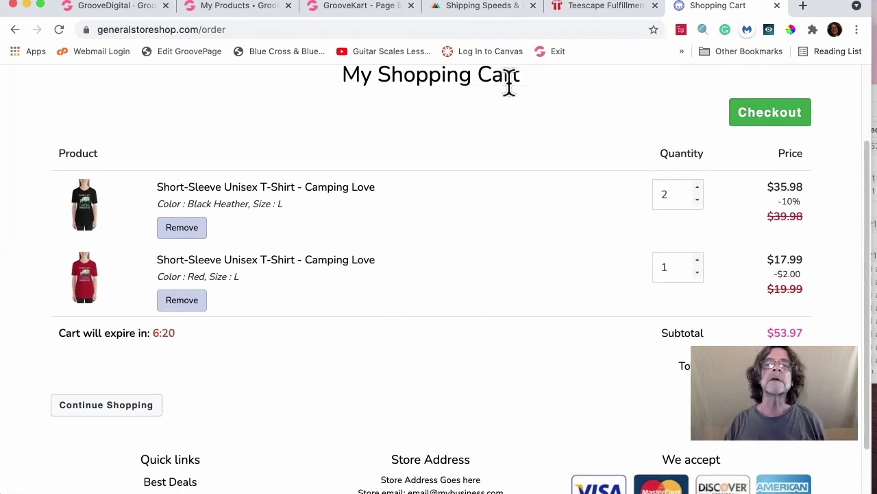
pyautogui.click(581, 10)
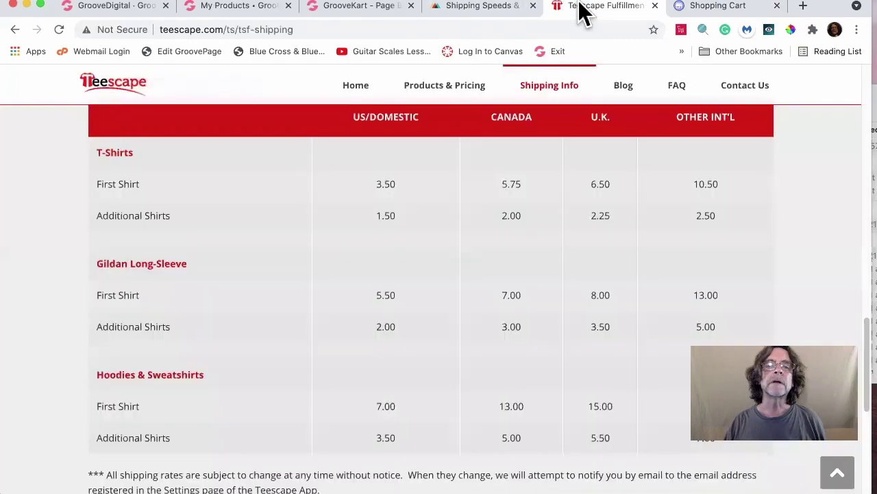
pyautogui.click(470, 14)
# Turn on Show thumbnails for the Layout 2 product image, set Position to Bottom, and save
pyautogui.click(369, 10)
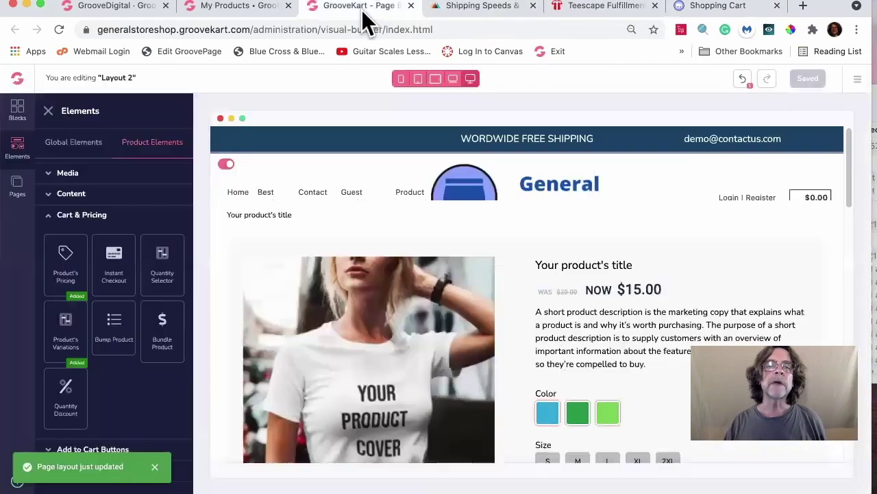
pyautogui.scroll(-3, 441, 222)
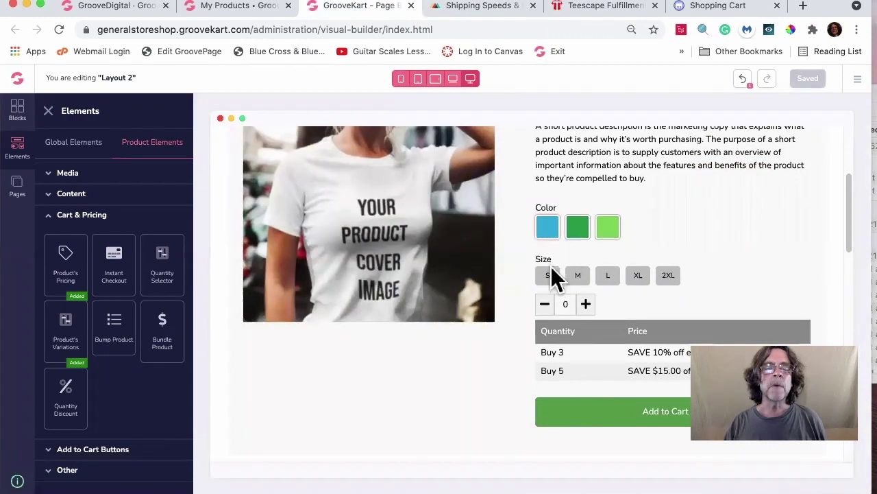
pyautogui.scroll(2, 632, 286)
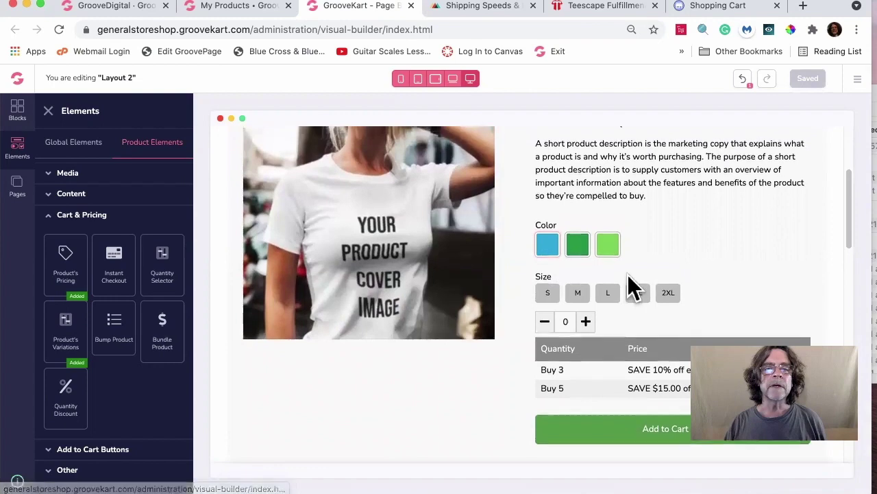
pyautogui.scroll(-1, 615, 288)
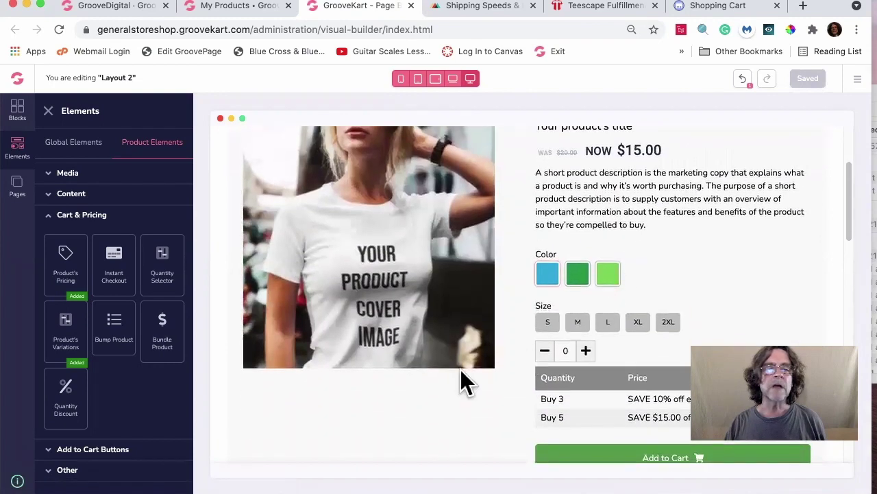
pyautogui.click(354, 288)
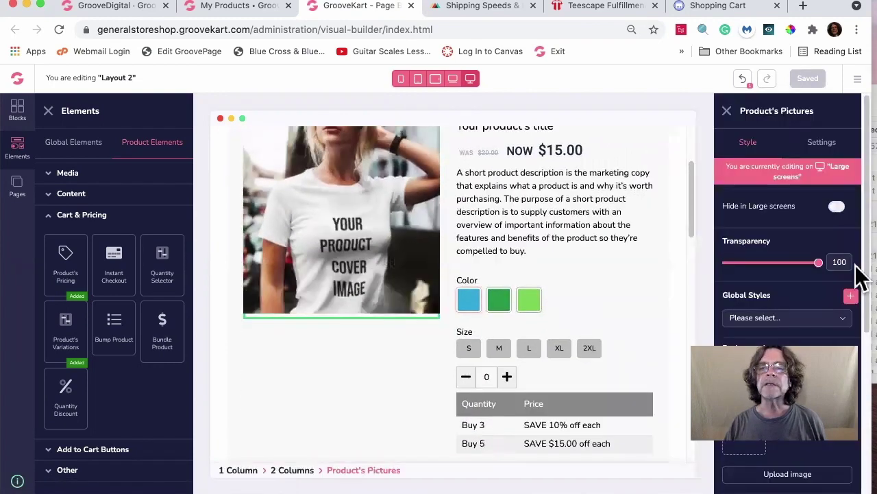
pyautogui.click(826, 142)
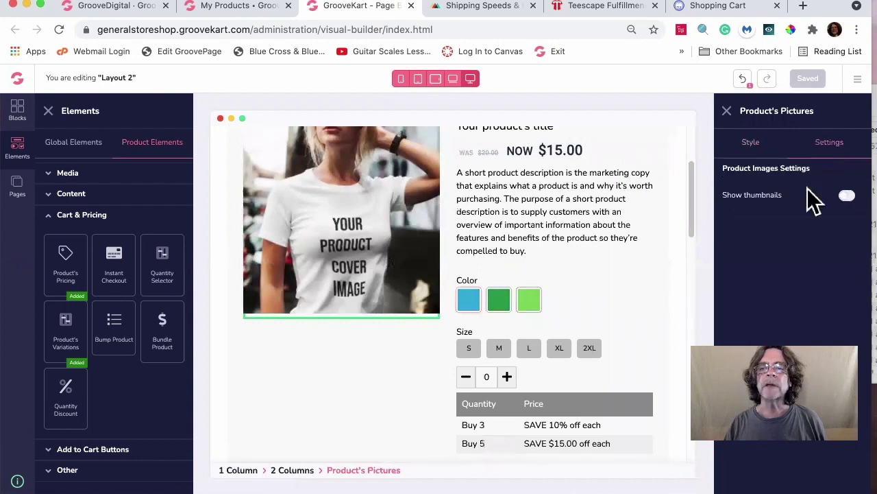
pyautogui.click(847, 196)
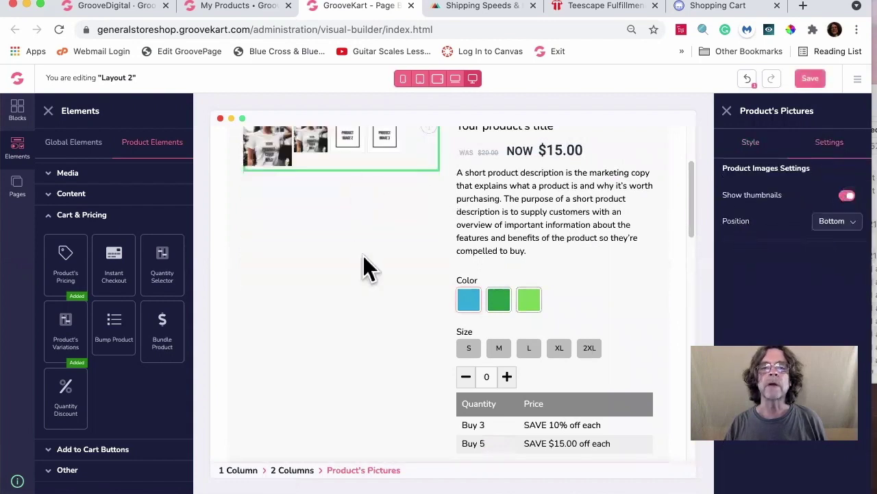
pyautogui.scroll(3, 364, 259)
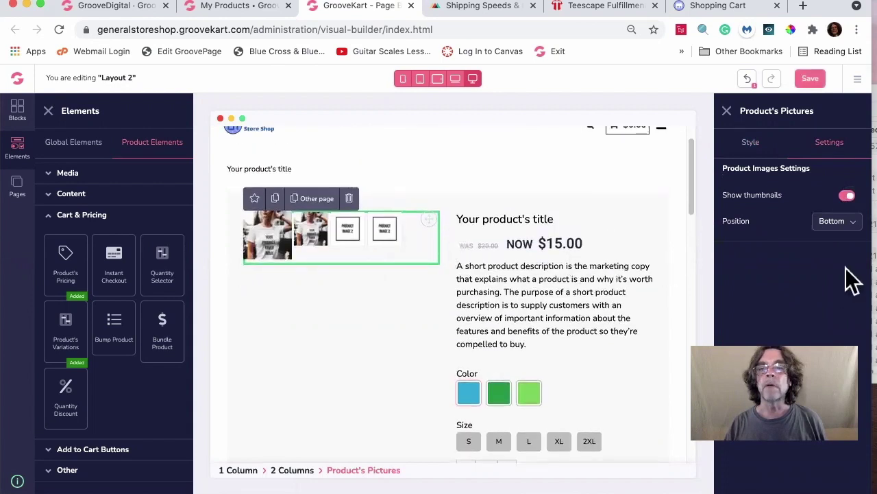
pyautogui.click(849, 223)
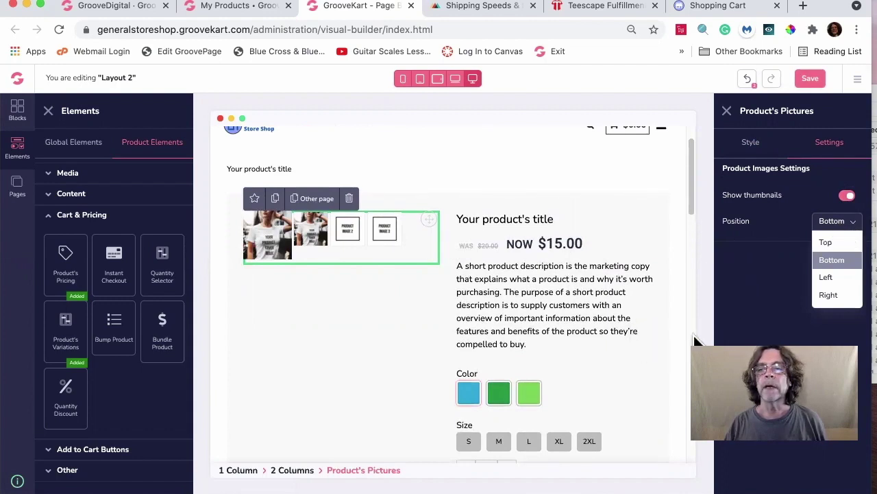
pyautogui.click(831, 261)
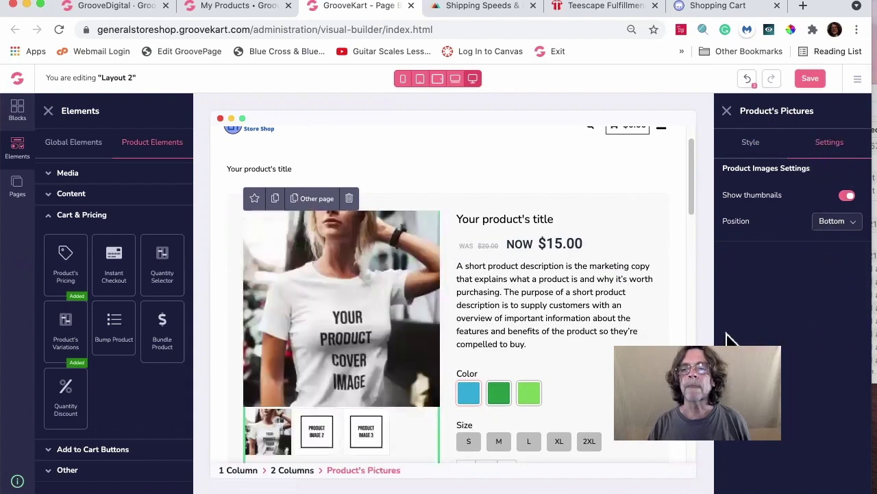
pyautogui.click(812, 79)
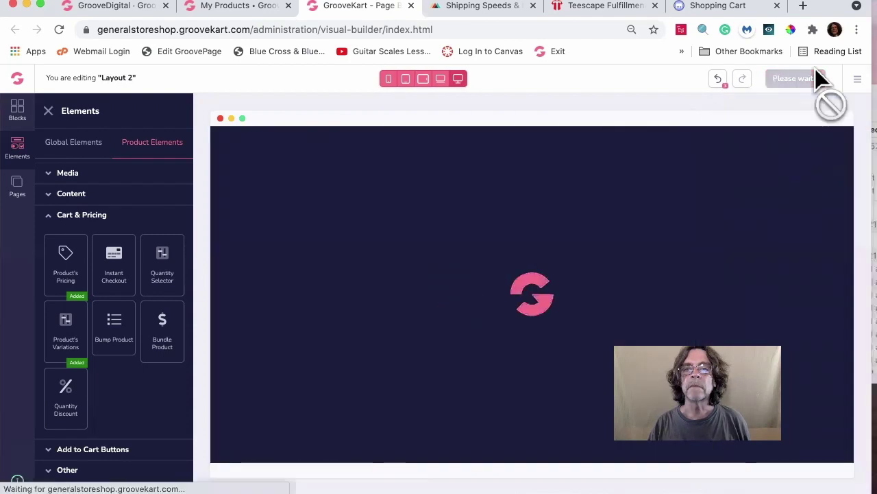
pyautogui.click(720, 7)
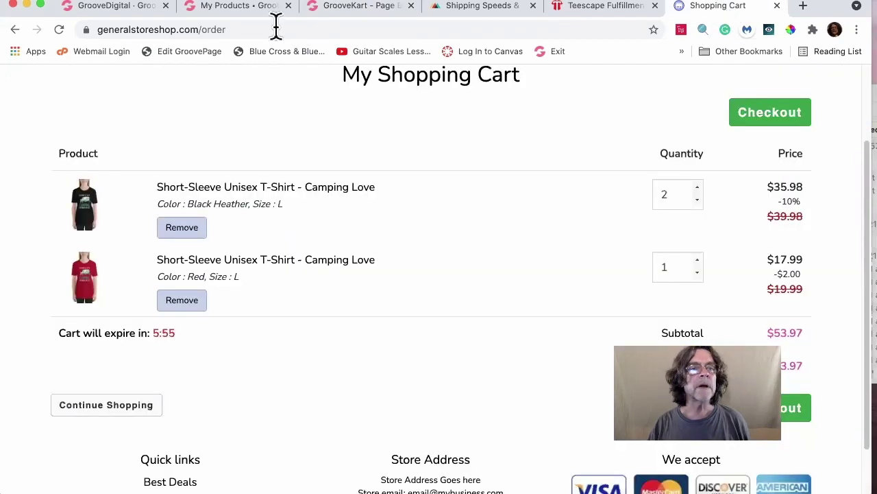
# Reload the Camping Love T-shirt page and preview the green, yellow and white gallery thumbnails
pyautogui.rightClick(15, 30)
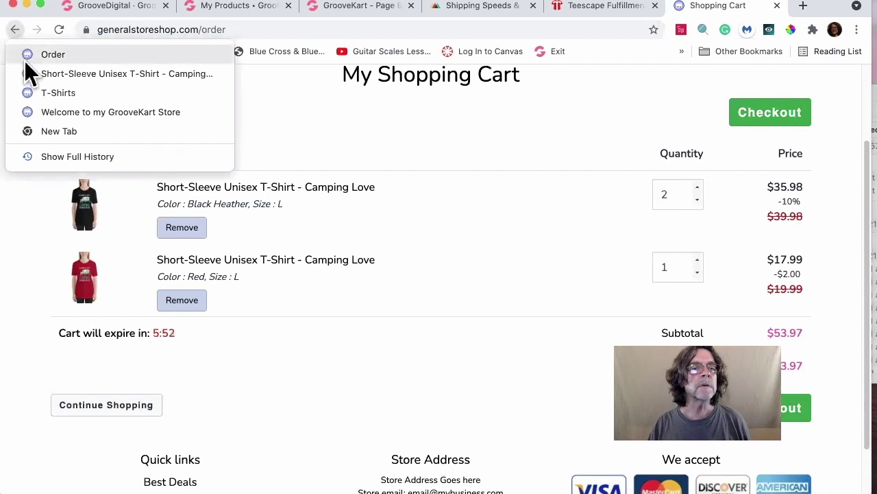
pyautogui.click(55, 77)
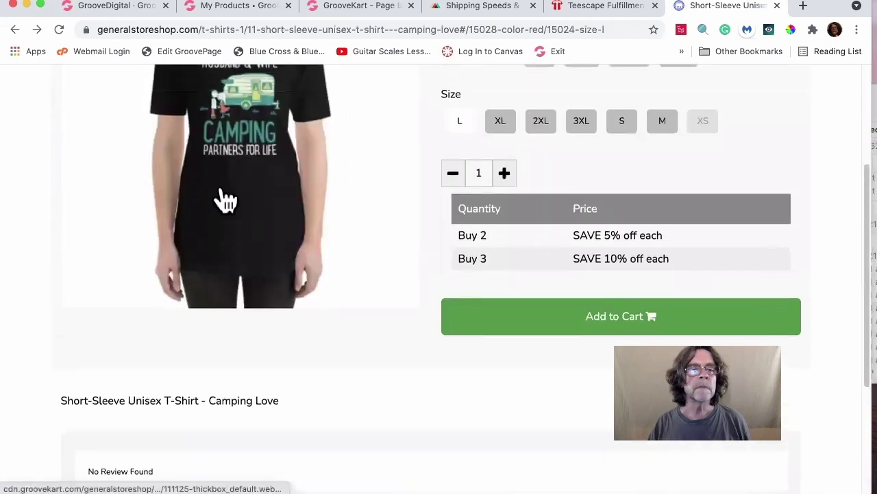
pyautogui.scroll(3, 227, 198)
pyautogui.click(63, 30)
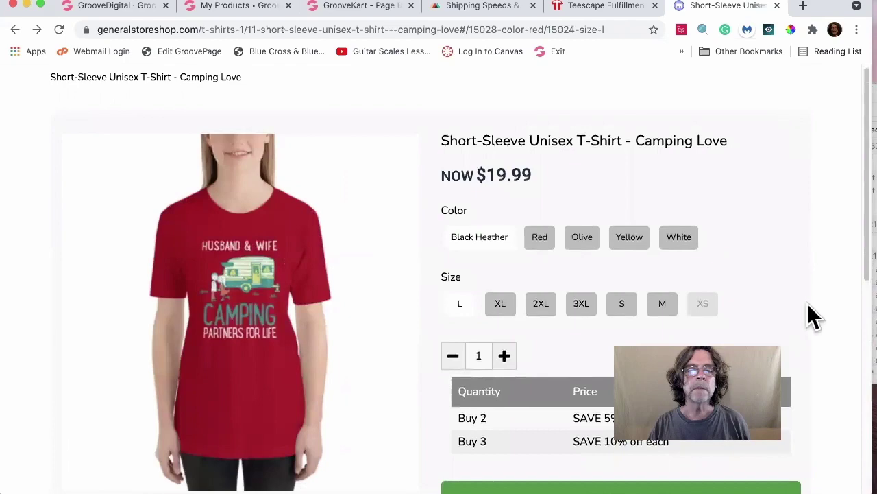
pyautogui.scroll(-4, 103, 251)
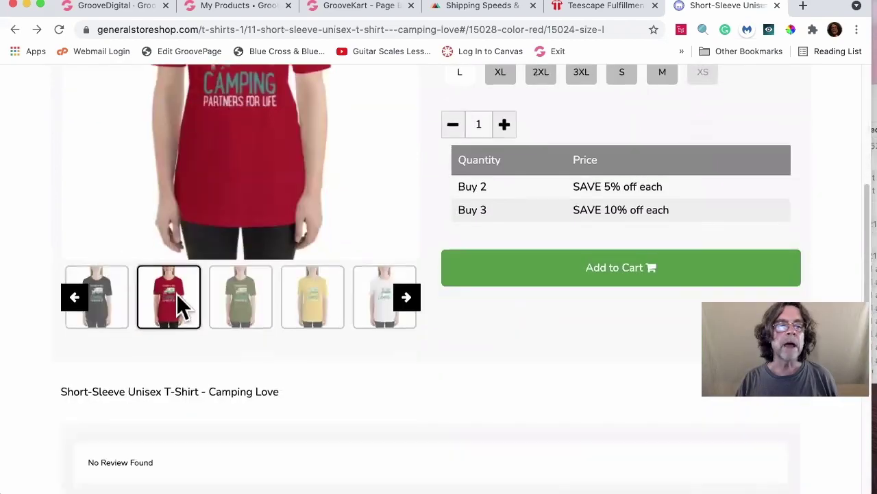
pyautogui.click(236, 295)
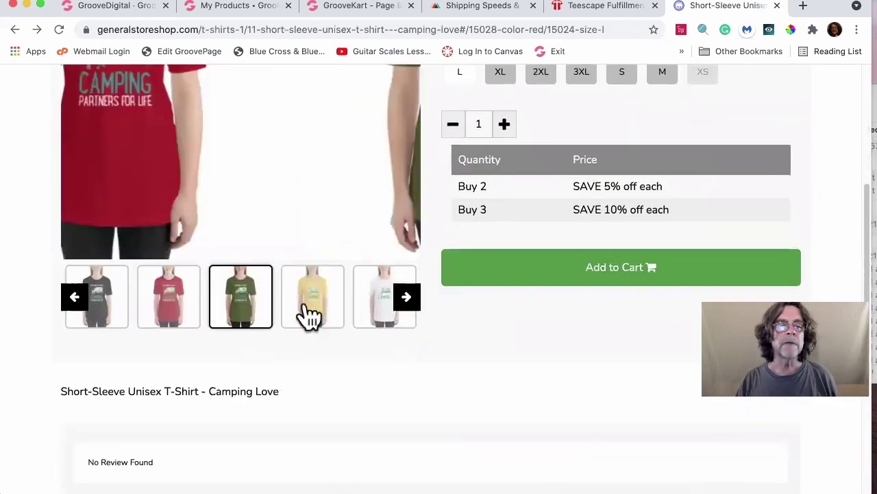
pyautogui.click(314, 312)
pyautogui.click(355, 310)
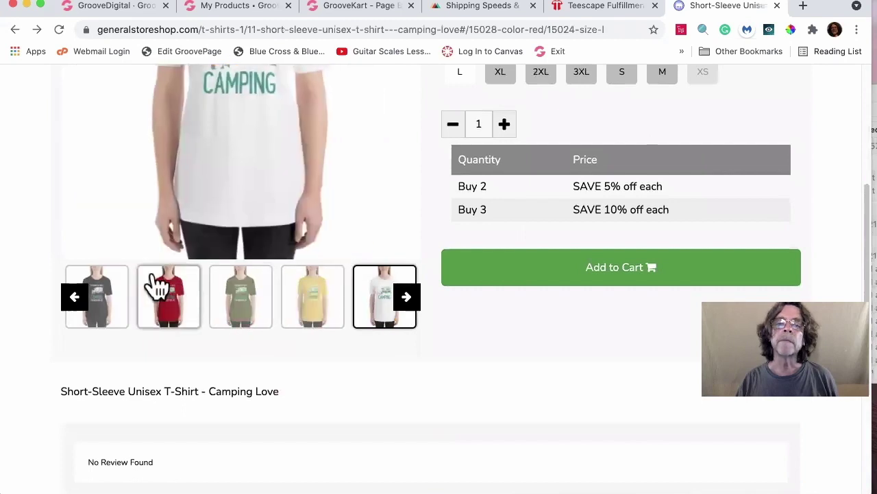
pyautogui.scroll(3, 66, 290)
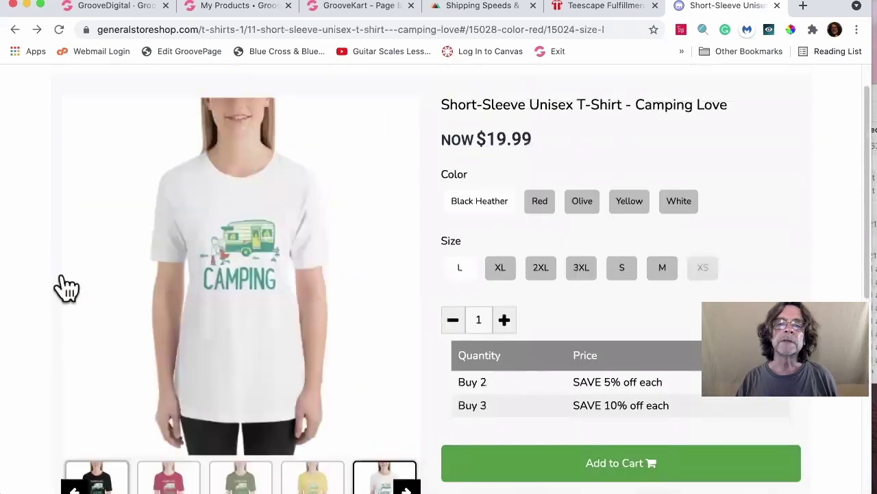
# Add an Olive, size M Camping Love T-shirt to the cart
pyautogui.click(598, 206)
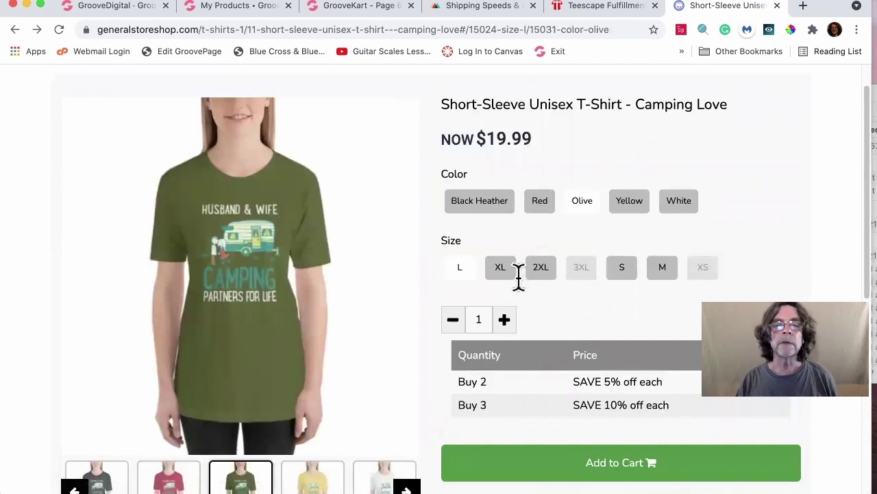
pyautogui.click(658, 275)
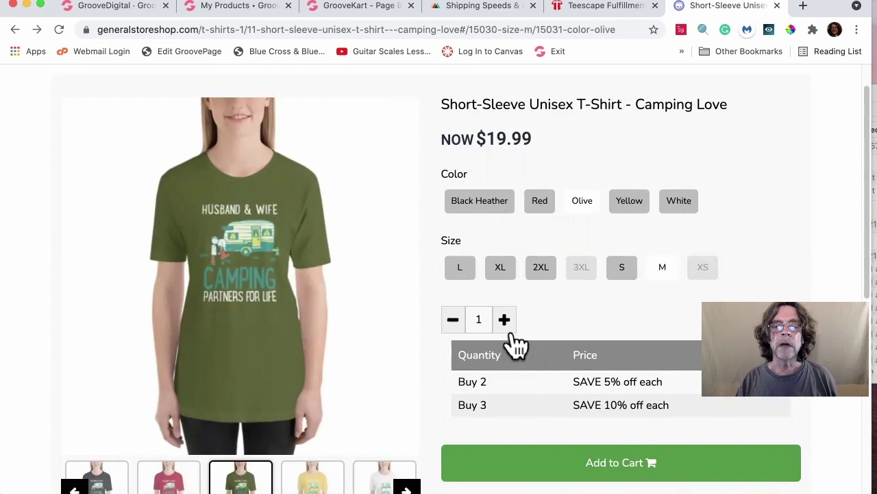
pyautogui.scroll(-1, 548, 376)
pyautogui.scroll(-3, 548, 375)
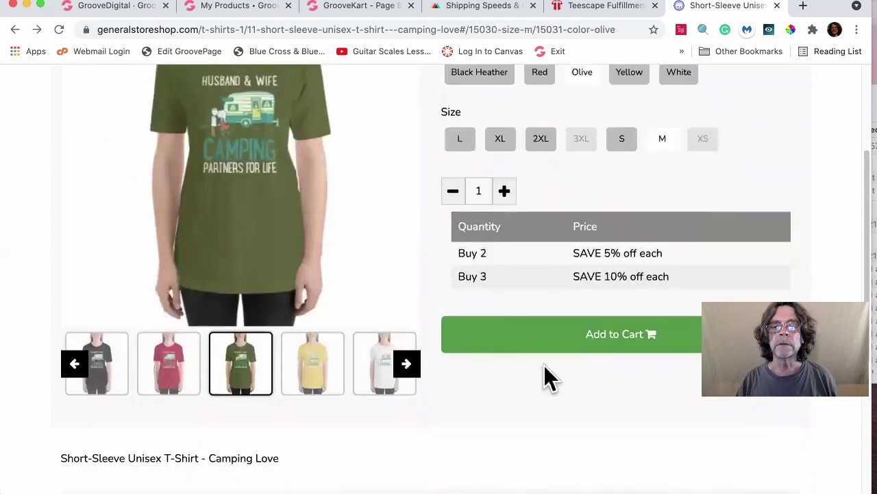
pyautogui.click(627, 346)
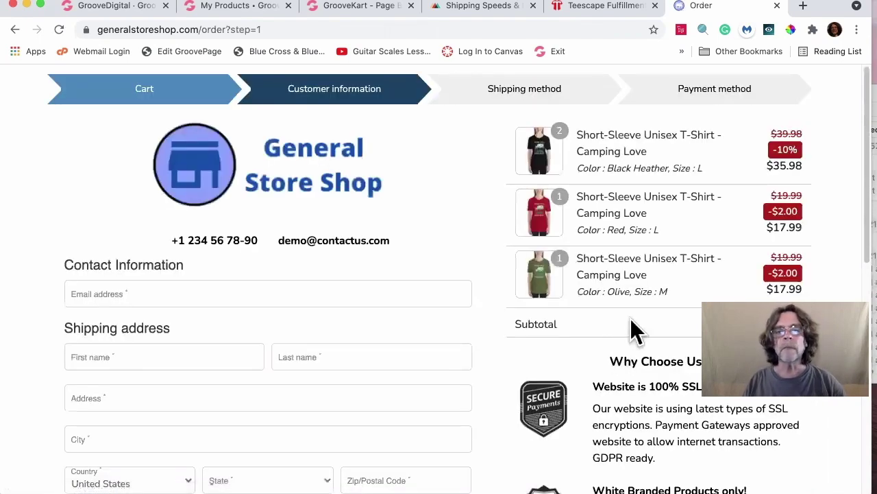
# Scroll down the storefront checkout page showing the three shirt lines
pyautogui.scroll(-1, 668, 282)
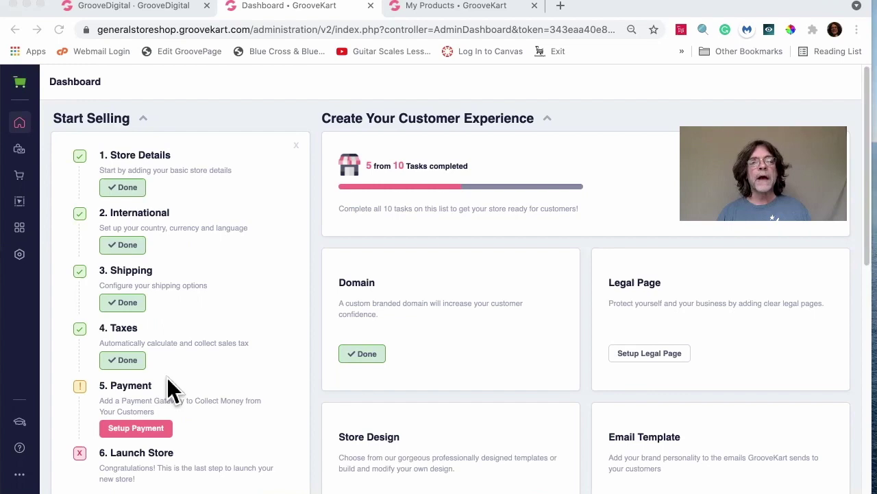
# Open Settings > Payment gateways for the pet boutique store and choose Enable Test Payment
pyautogui.click(452, 14)
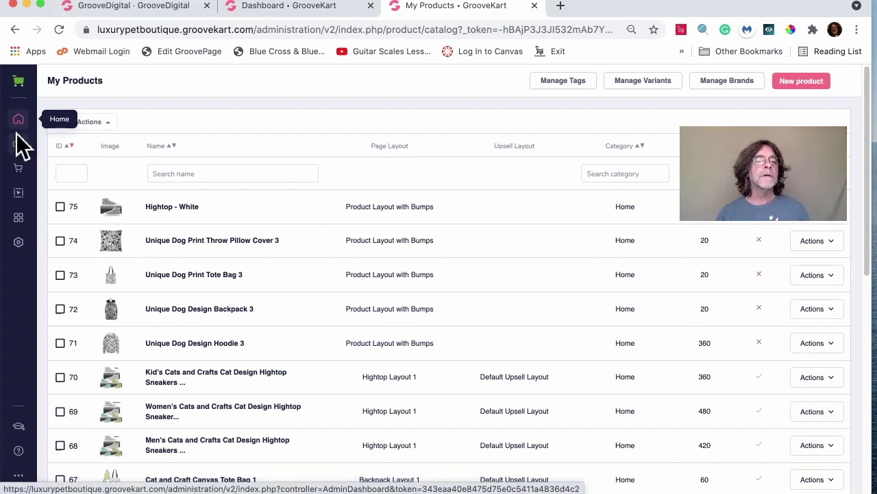
pyautogui.click(21, 242)
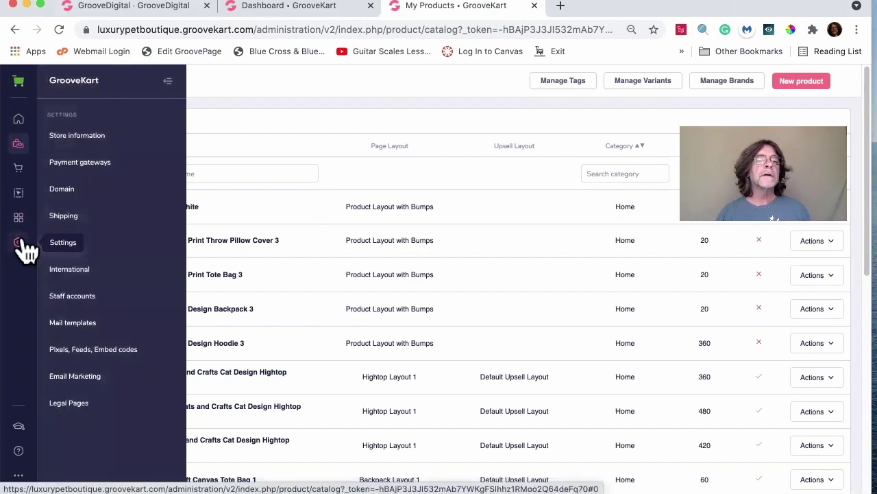
pyautogui.click(101, 169)
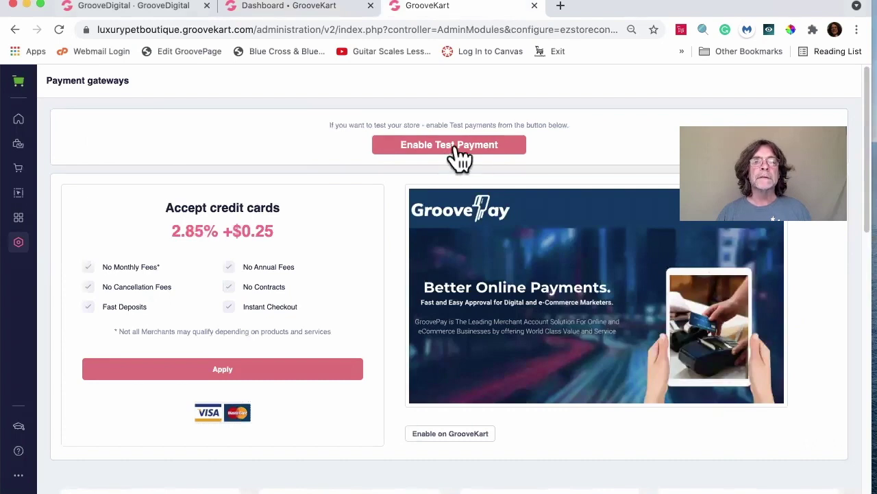
pyautogui.click(458, 154)
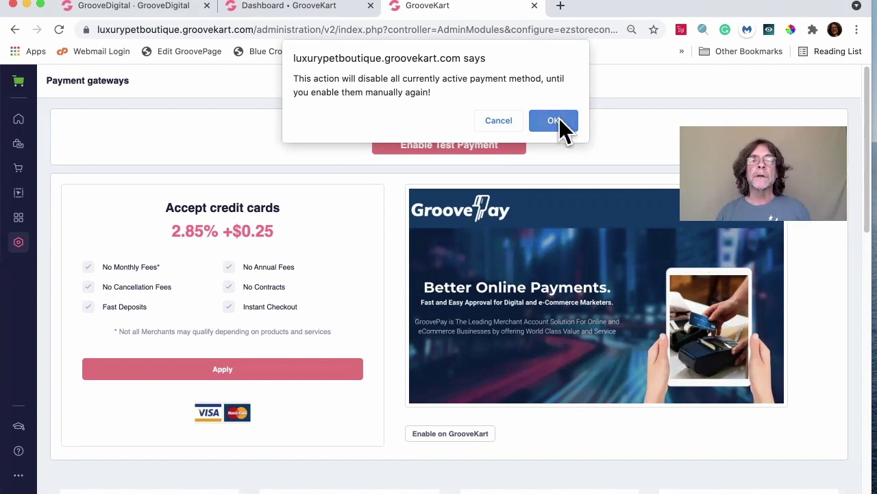
# Confirm switching to test payments, then go to Products > My products
pyautogui.click(559, 120)
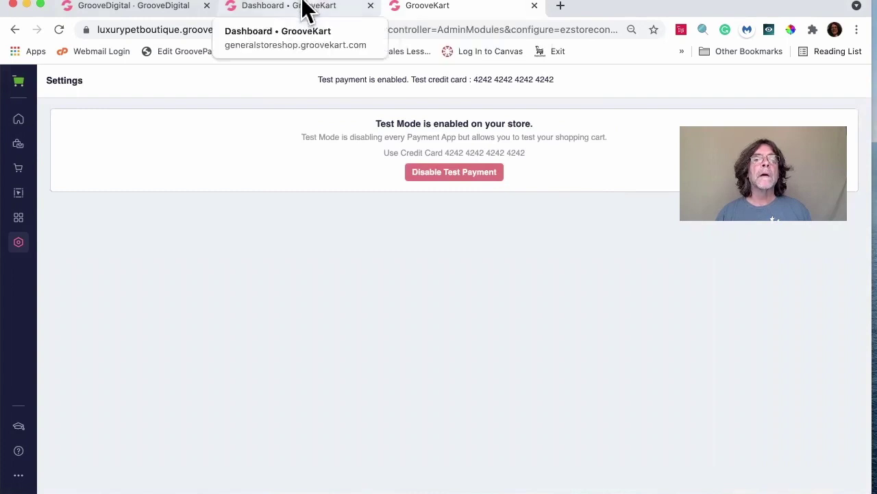
pyautogui.click(19, 145)
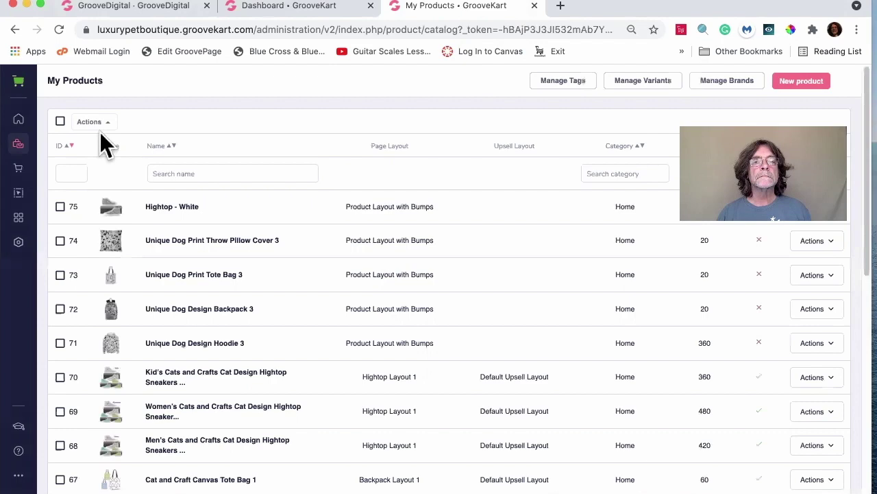
# Show 300 products per page and scroll through the full product list
pyautogui.scroll(-10, 306, 233)
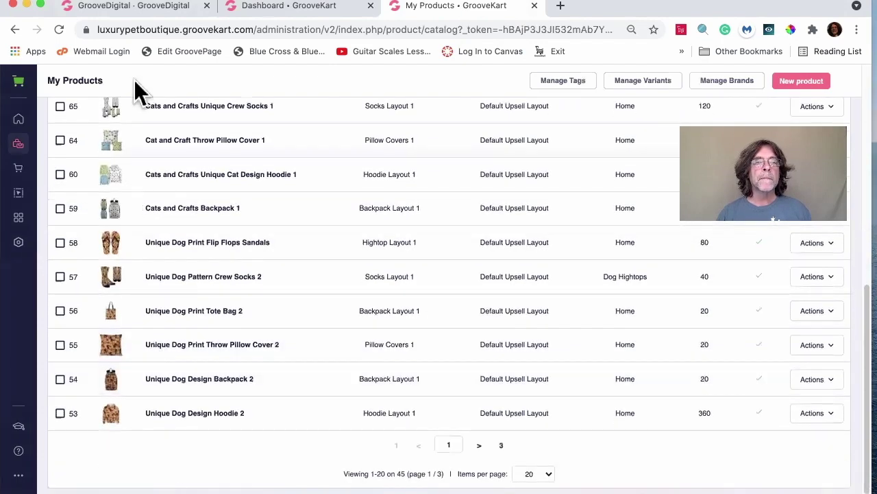
pyautogui.click(544, 473)
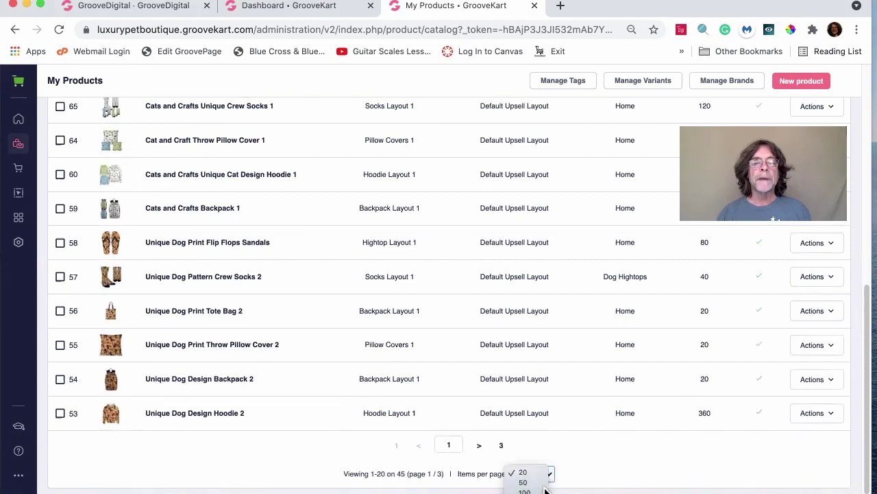
pyautogui.click(541, 493)
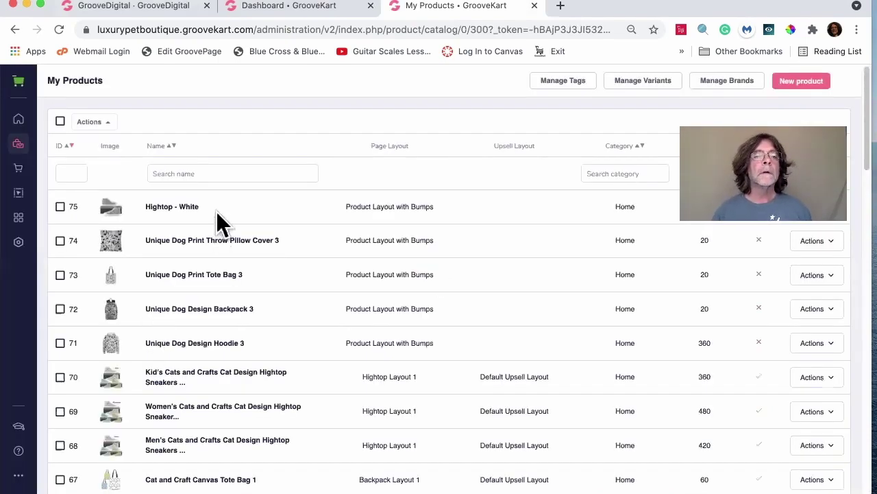
pyautogui.scroll(-3, 329, 244)
pyautogui.scroll(3, 336, 240)
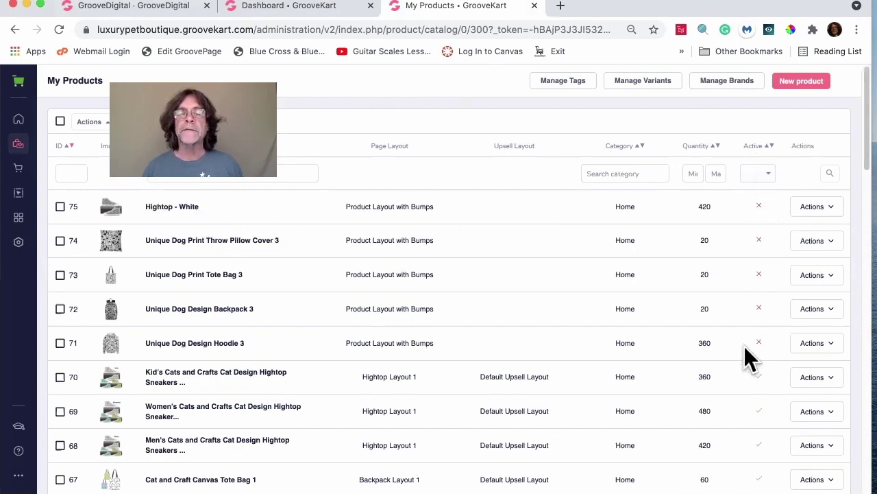
pyautogui.scroll(-3, 752, 349)
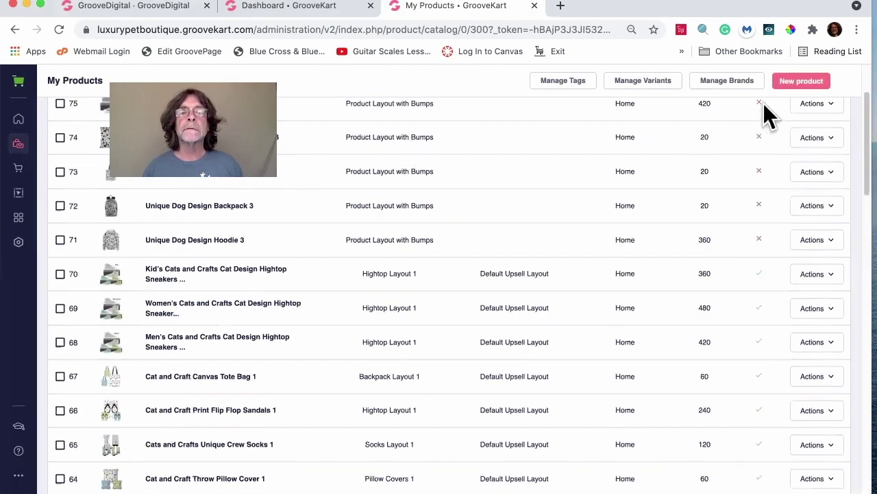
pyautogui.scroll(-3, 701, 268)
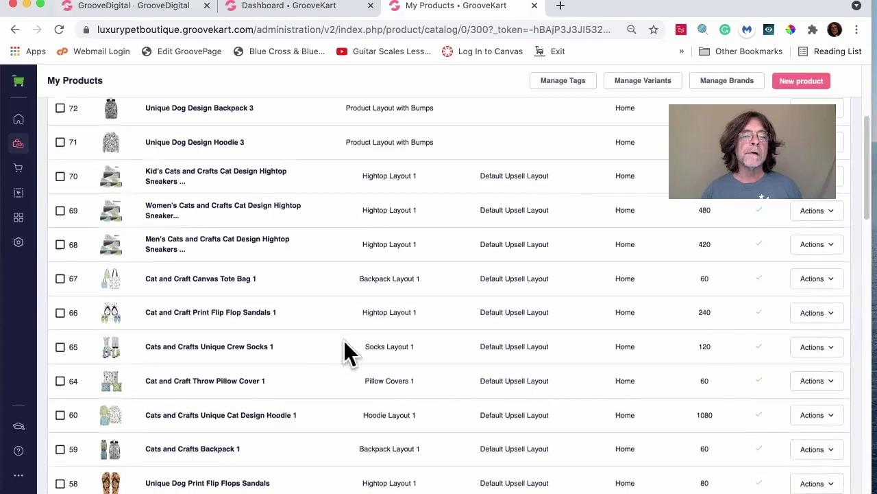
pyautogui.scroll(-10, 347, 352)
pyautogui.scroll(-3, 347, 352)
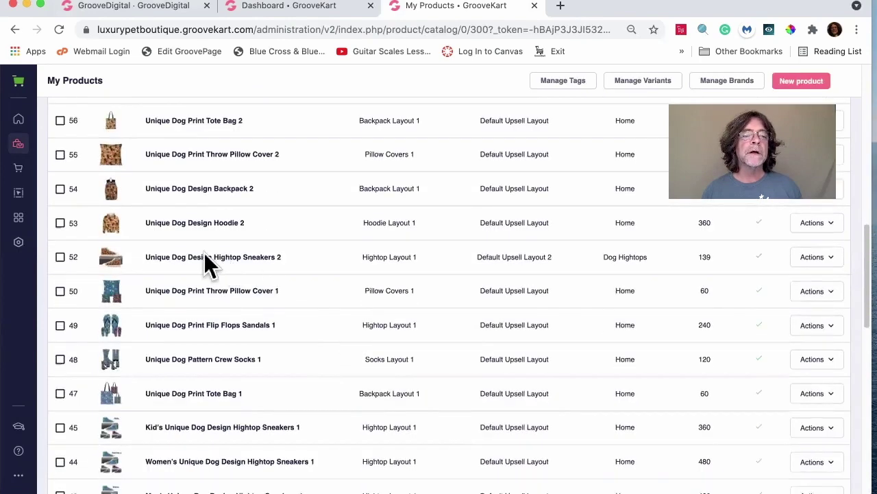
# Open Unique Dog Design Hightop Sneakers 2 and go to its 4. Settings step
pyautogui.click(204, 255)
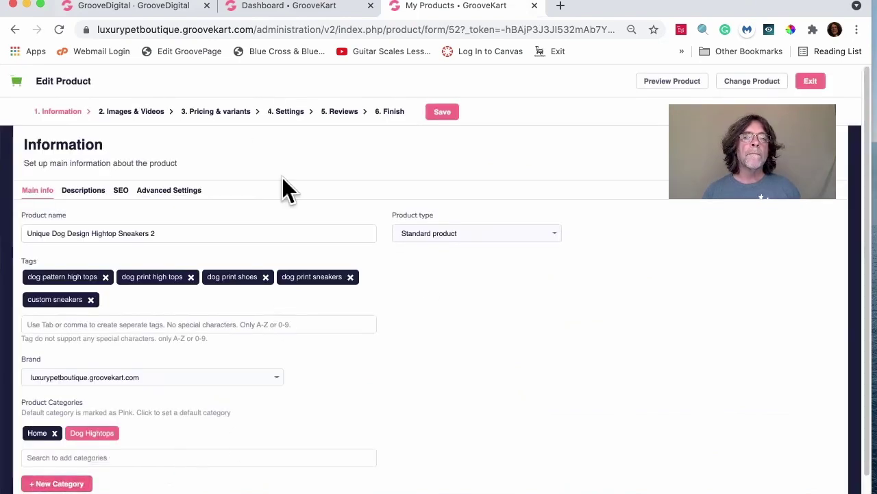
pyautogui.click(289, 116)
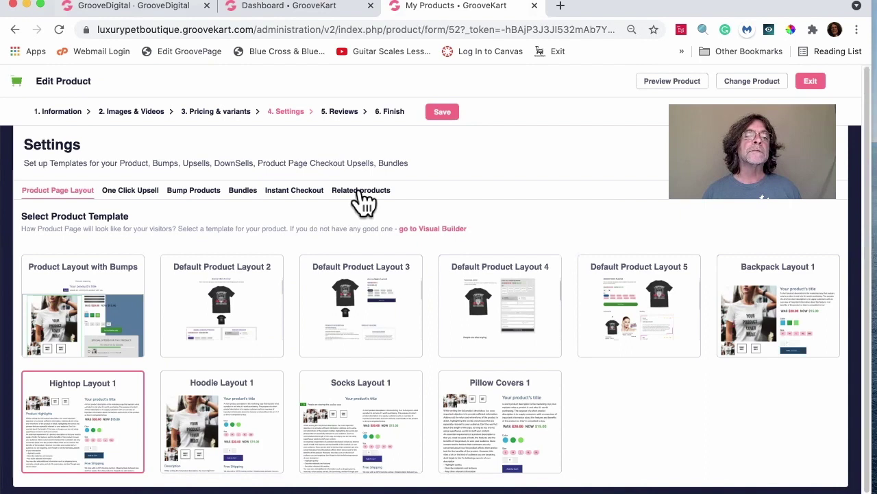
# Search 'socks', add Unique Dog Pattern Crew Socks 2 as the sneakers' one-click upsell, and save
pyautogui.click(134, 191)
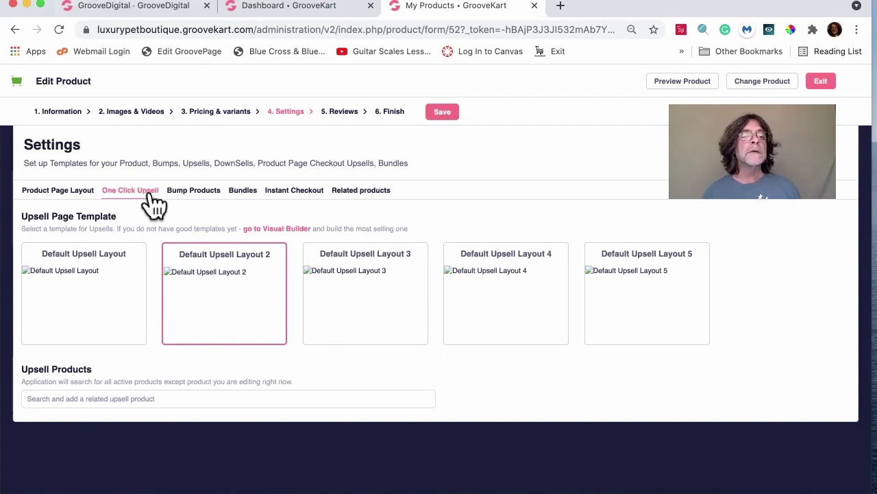
pyautogui.click(84, 392)
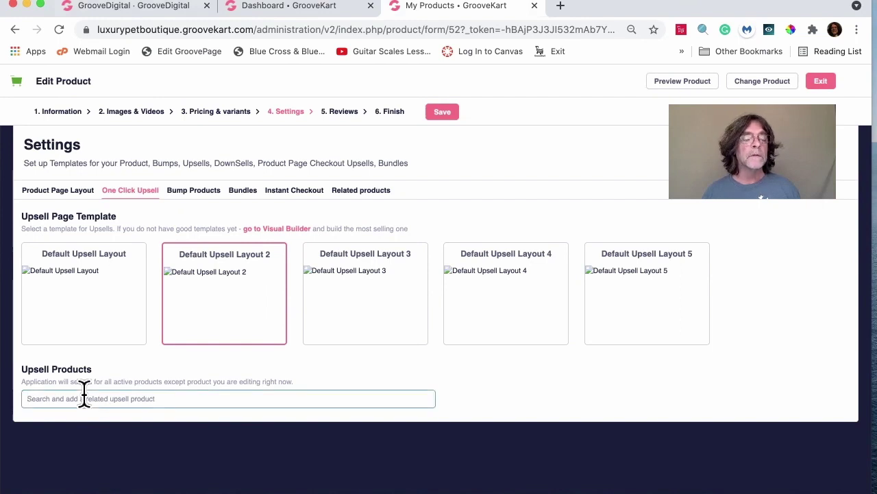
pyautogui.write('socks')
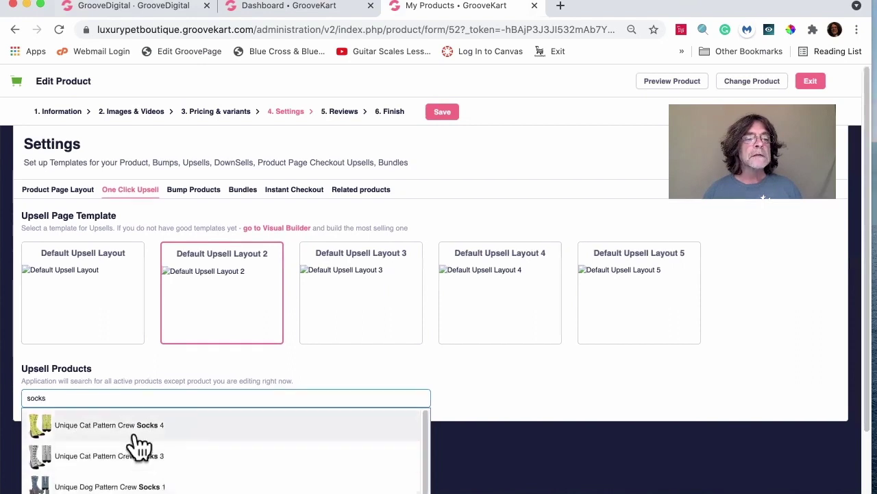
pyautogui.scroll(-2, 137, 446)
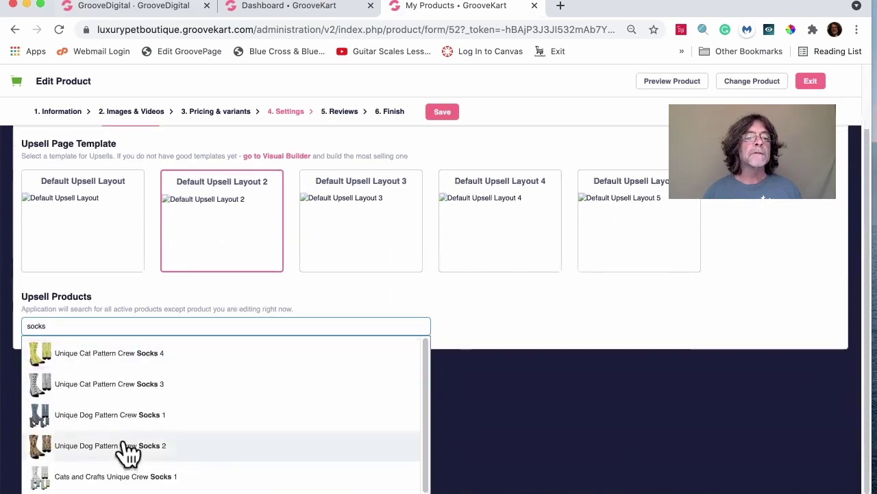
pyautogui.click(127, 447)
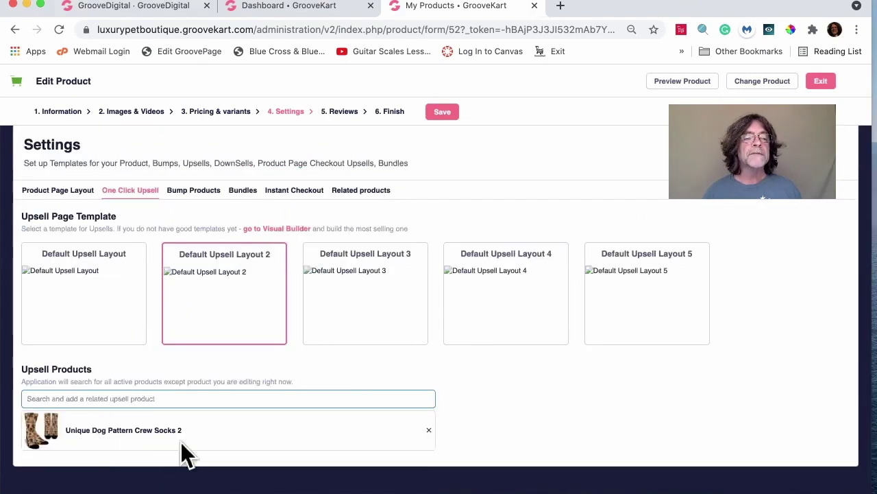
pyautogui.click(442, 113)
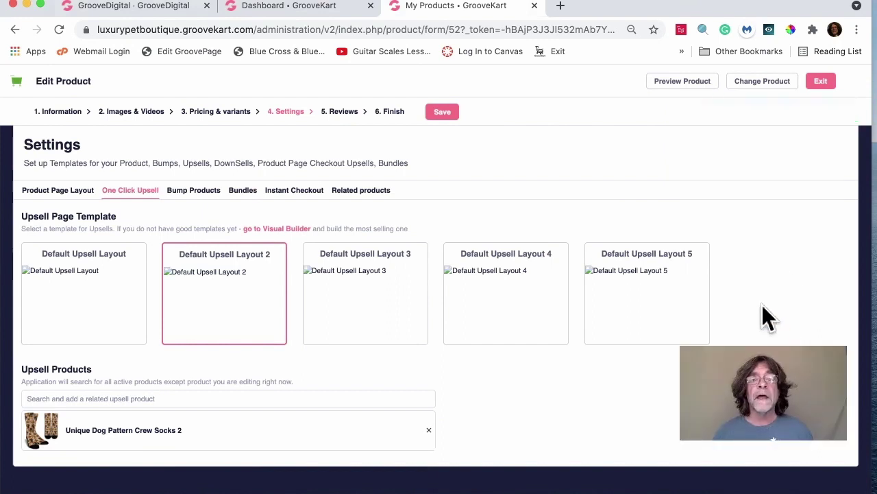
# Preview the Unique Dog Design Hightop Sneakers 2 and add a size US8 pair ($59.95) to the cart
pyautogui.click(686, 81)
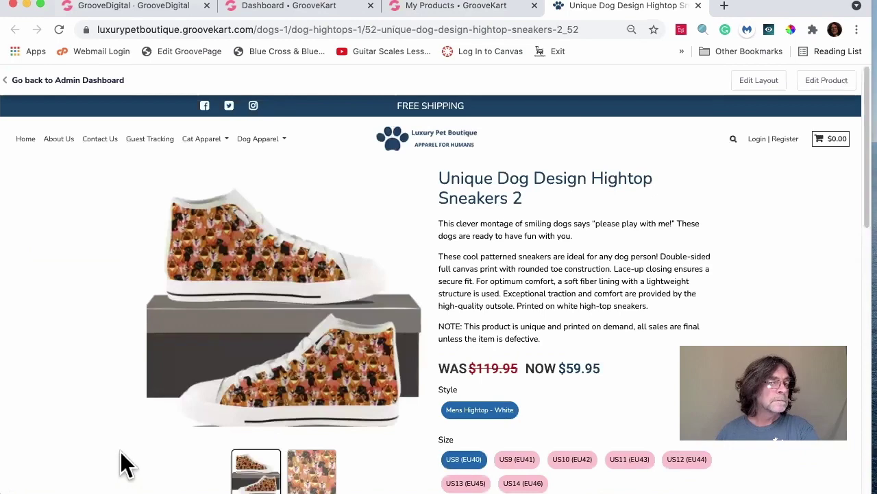
pyautogui.scroll(-5, 505, 241)
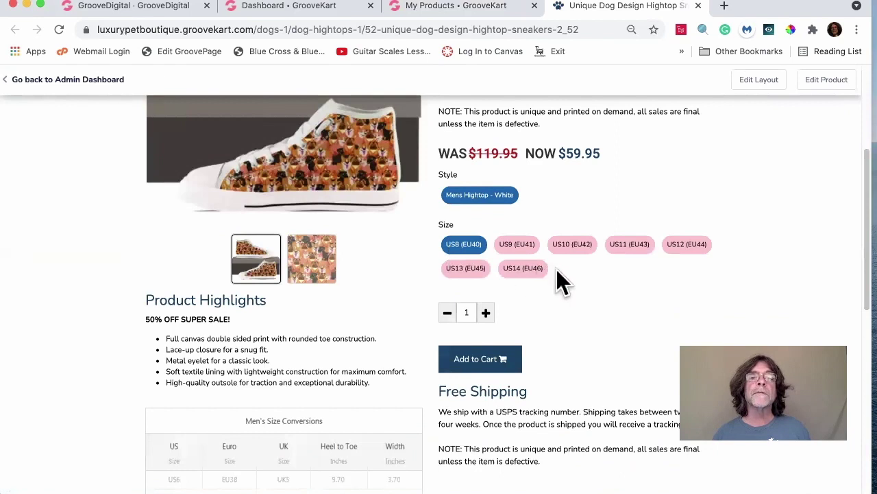
pyautogui.scroll(-1, 552, 278)
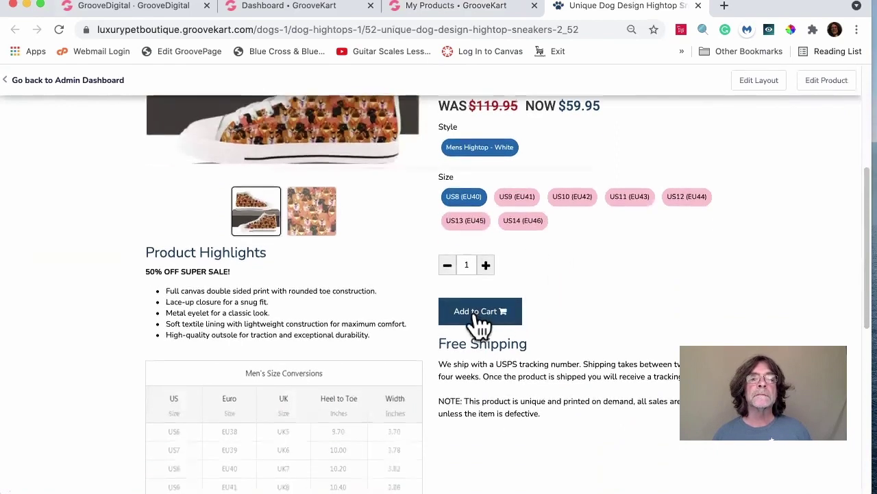
pyautogui.click(480, 317)
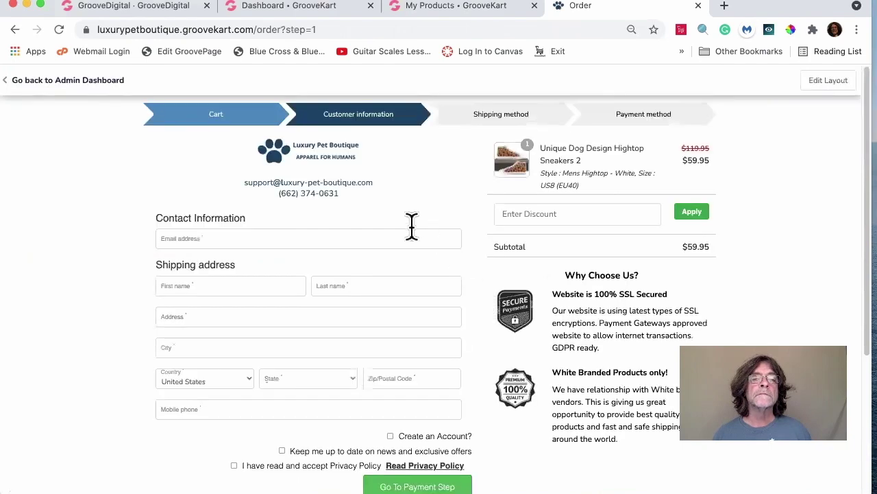
pyautogui.click(212, 238)
# Fill the checkout form with saved test details, accept the privacy policy, and proceed to payment
pyautogui.click(226, 353)
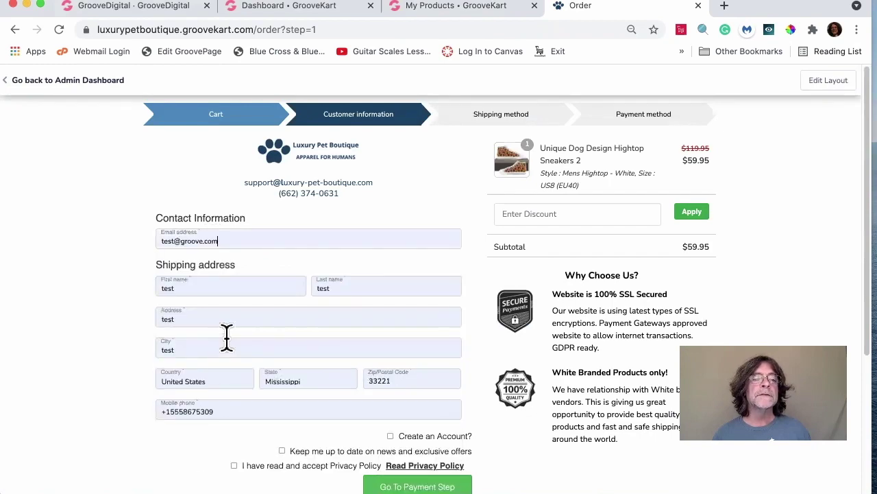
pyautogui.scroll(-5, 534, 298)
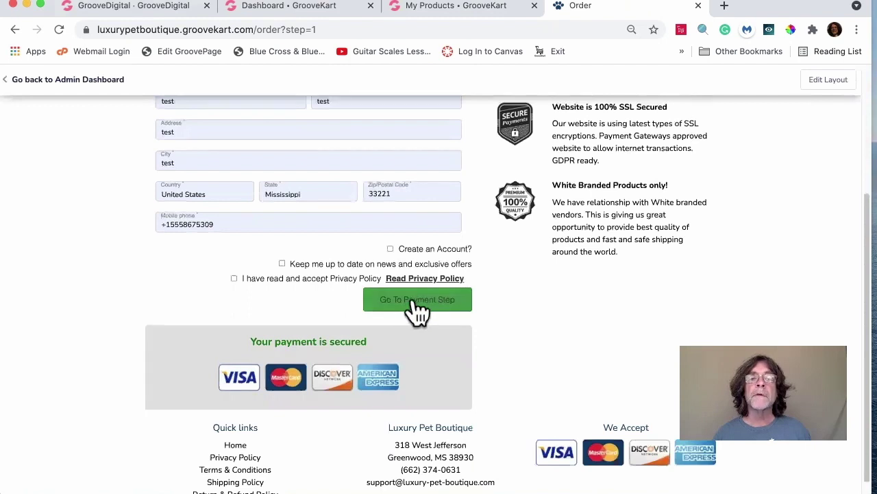
pyautogui.click(416, 308)
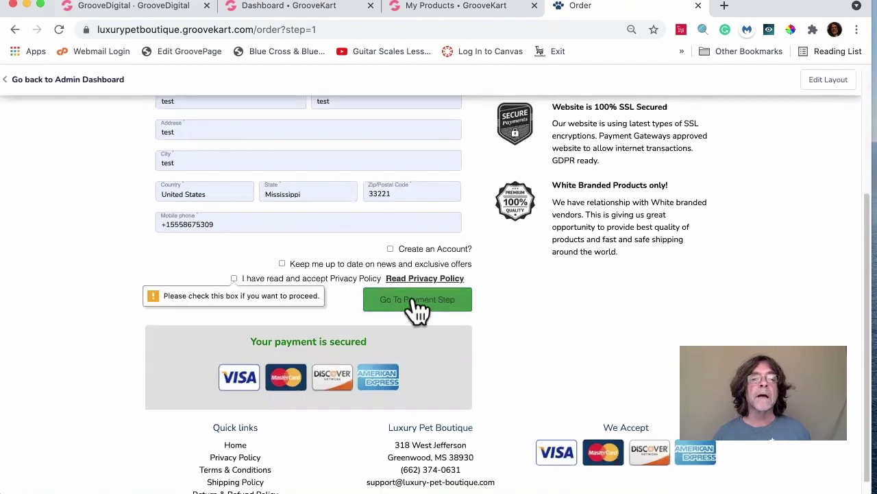
pyautogui.click(231, 278)
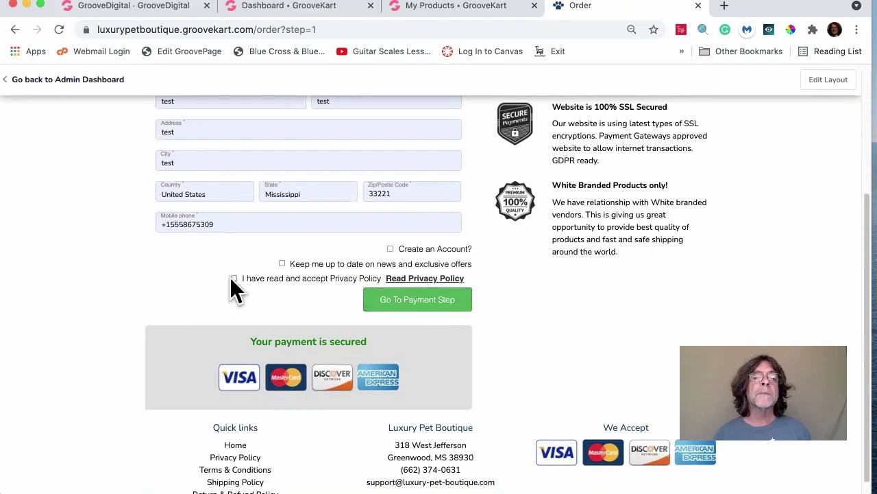
pyautogui.click(427, 306)
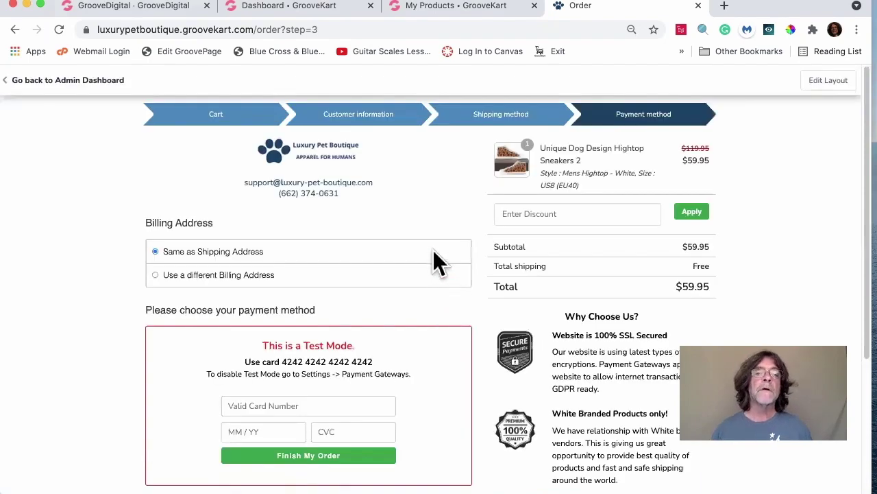
# Enter the test Visa card number in the payment form
pyautogui.scroll(-1, 396, 259)
pyautogui.scroll(-2, 401, 271)
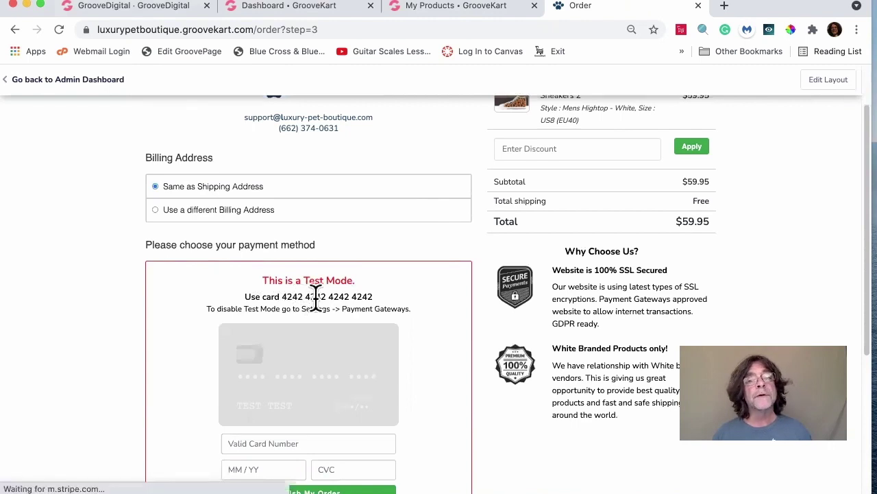
pyautogui.scroll(-3, 330, 275)
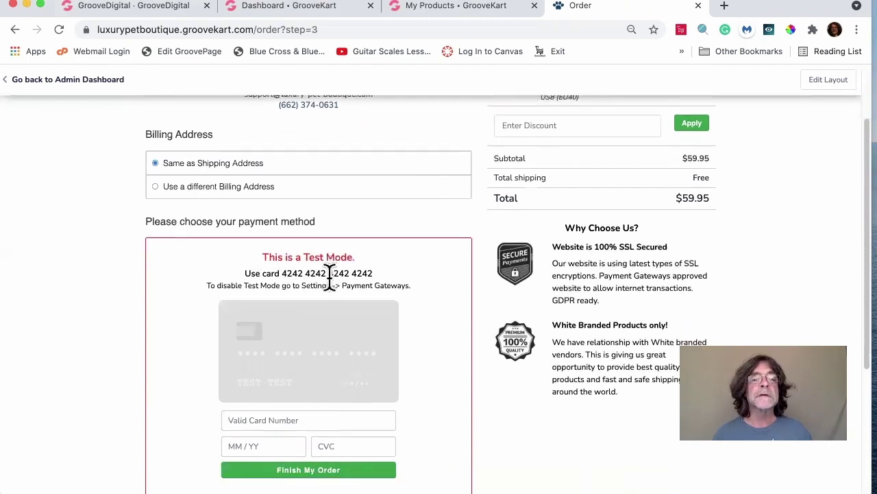
pyautogui.click(314, 334)
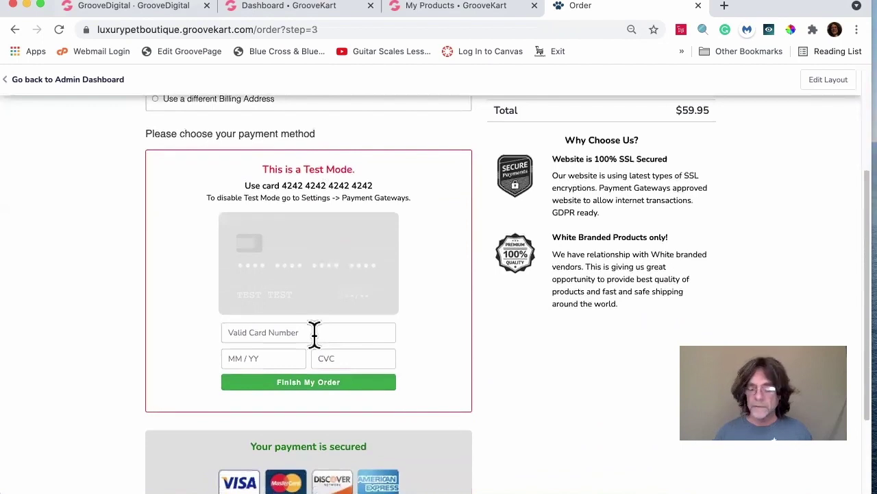
pyautogui.write('4242')
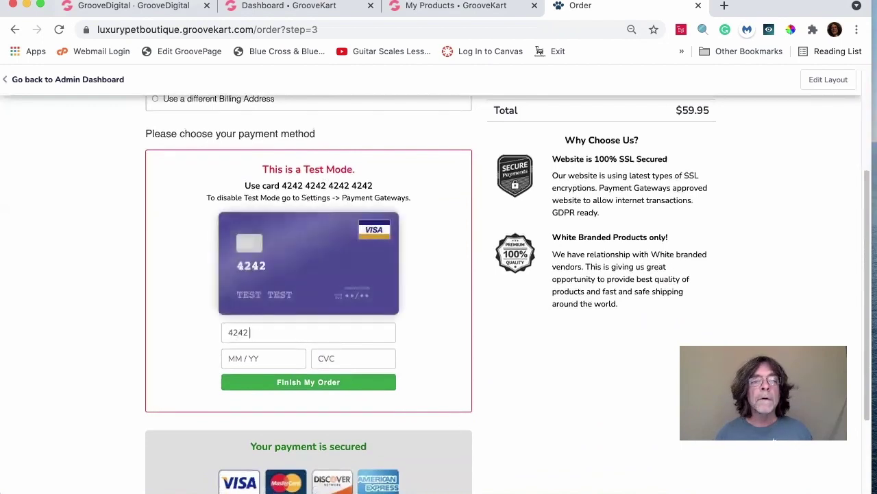
pyautogui.write(' 4242 424')
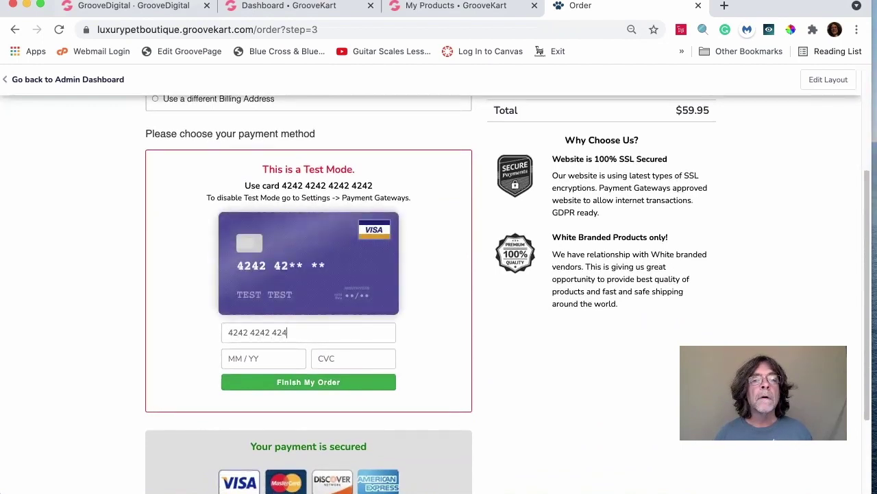
pyautogui.write('2 4242')
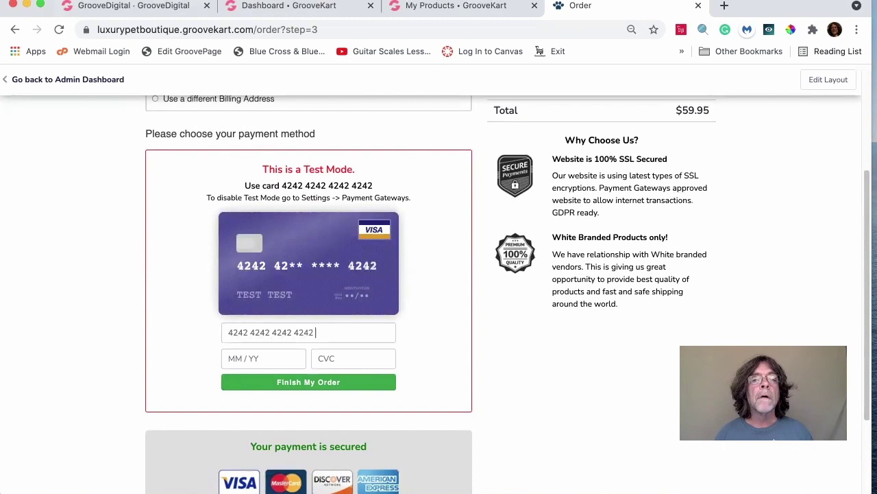
pyautogui.click(247, 359)
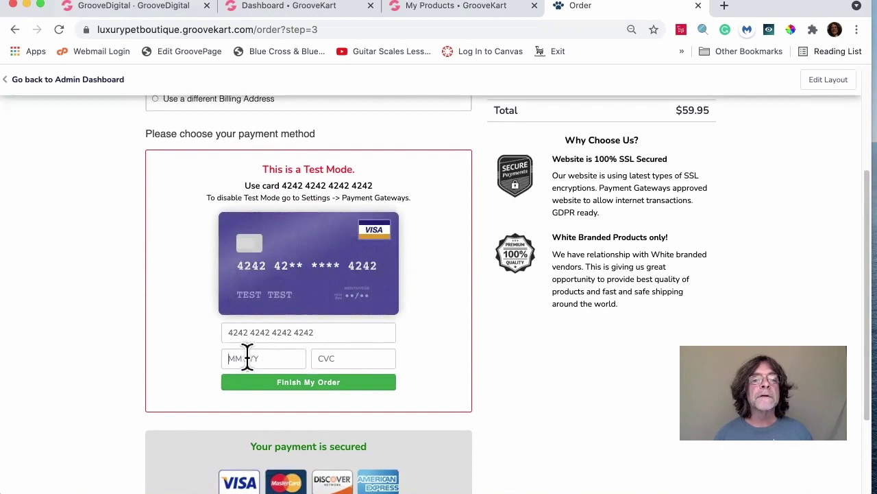
pyautogui.write('01 /')
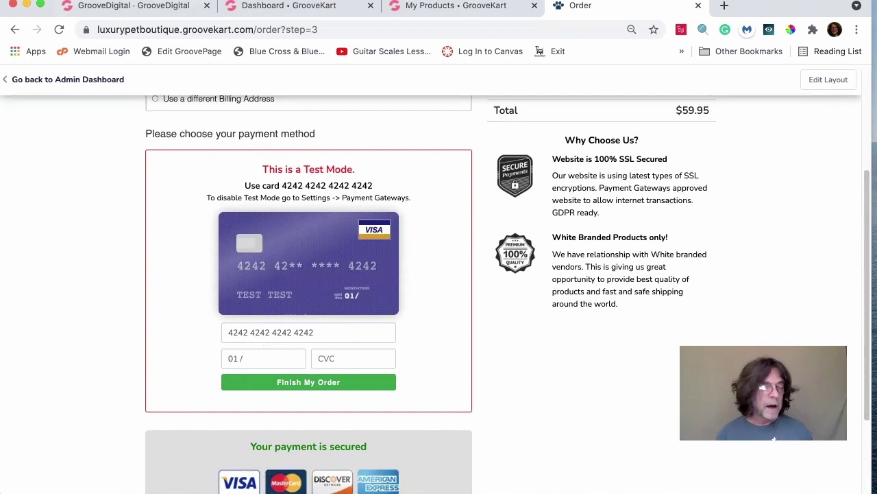
pyautogui.press('Tab')
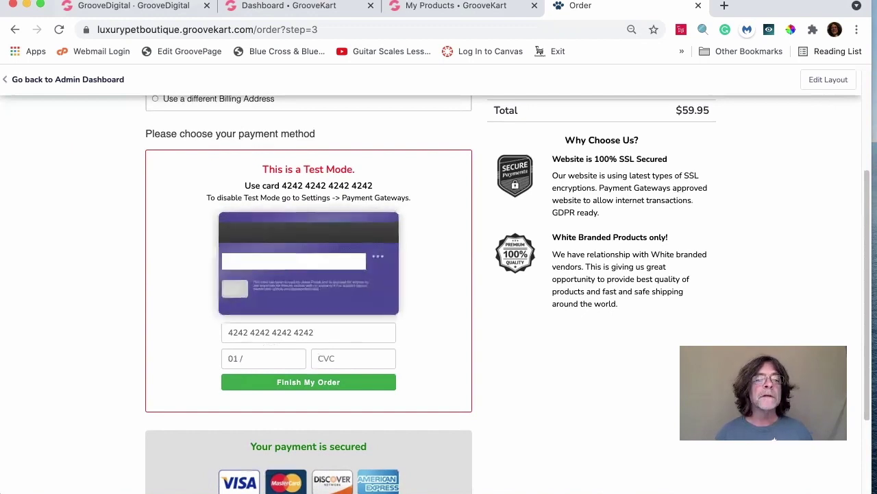
pyautogui.click(265, 359)
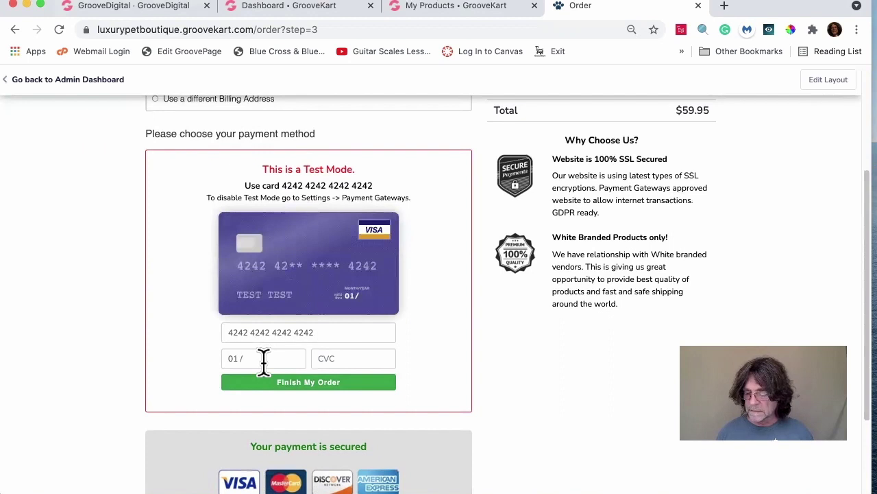
pyautogui.write('25')
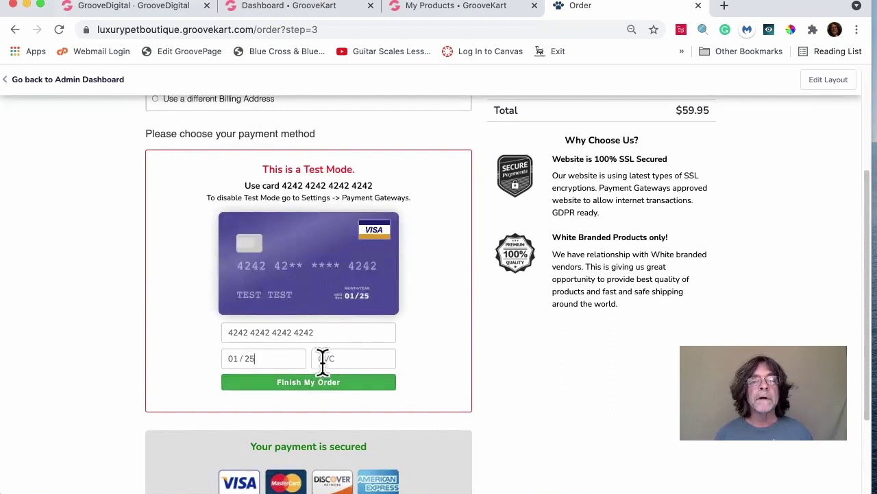
pyautogui.click(323, 360)
pyautogui.write('123')
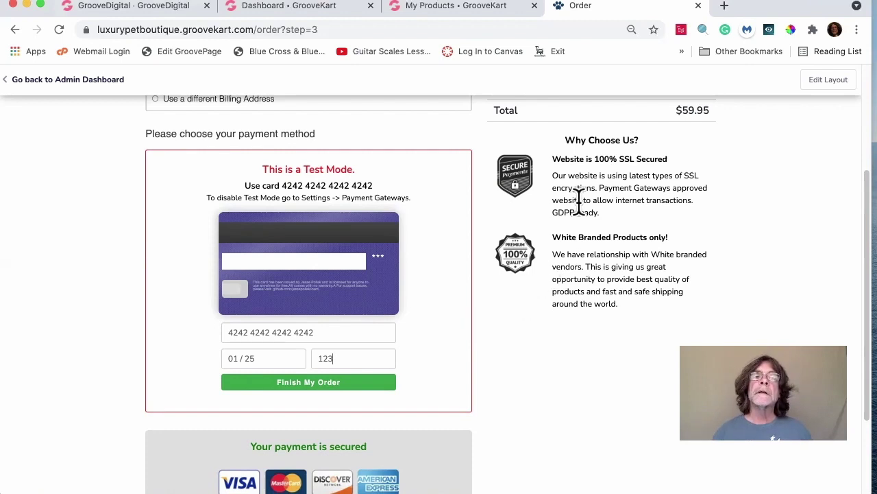
# Submit the $59.95 sneaker order with Finish My Order
pyautogui.scroll(-1, 430, 296)
pyautogui.scroll(-3, 430, 302)
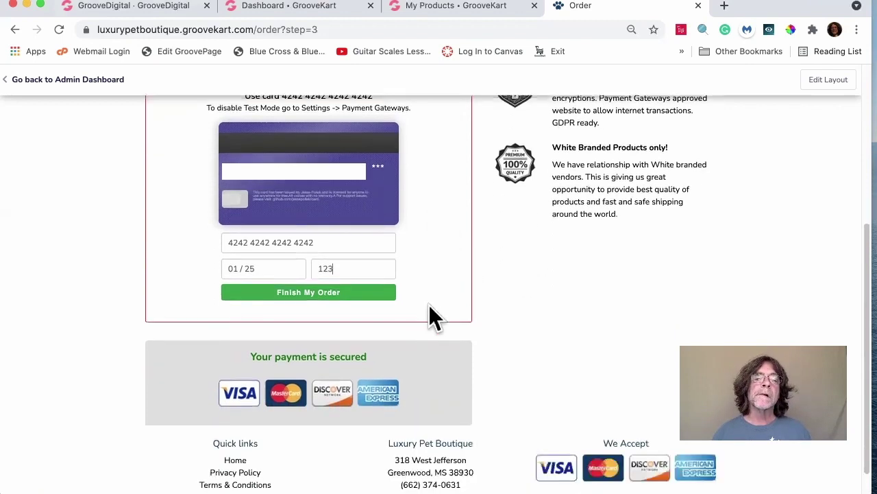
pyautogui.click(332, 289)
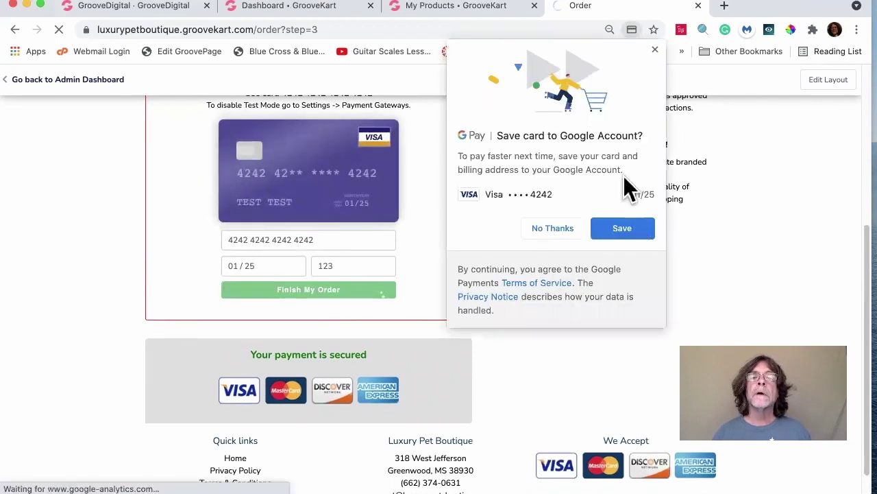
# Decline saving the card, skip the crew socks upsell, and close the order confirmation
pyautogui.click(556, 229)
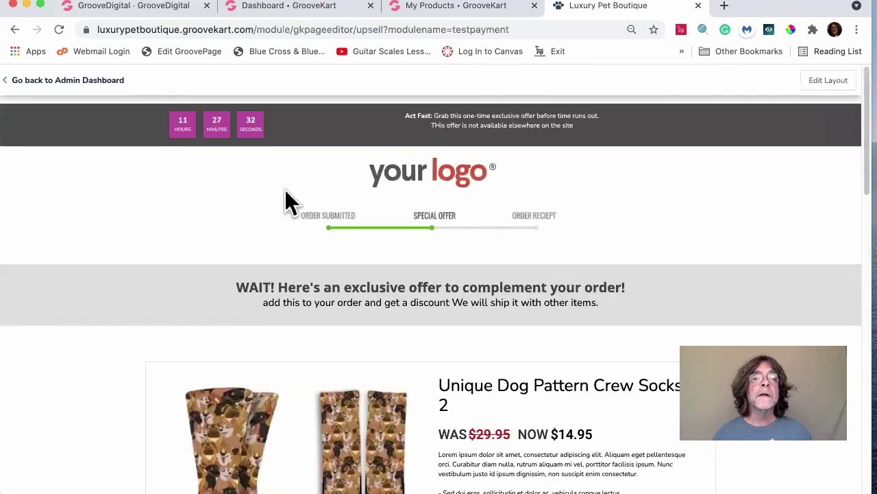
pyautogui.scroll(-5, 580, 187)
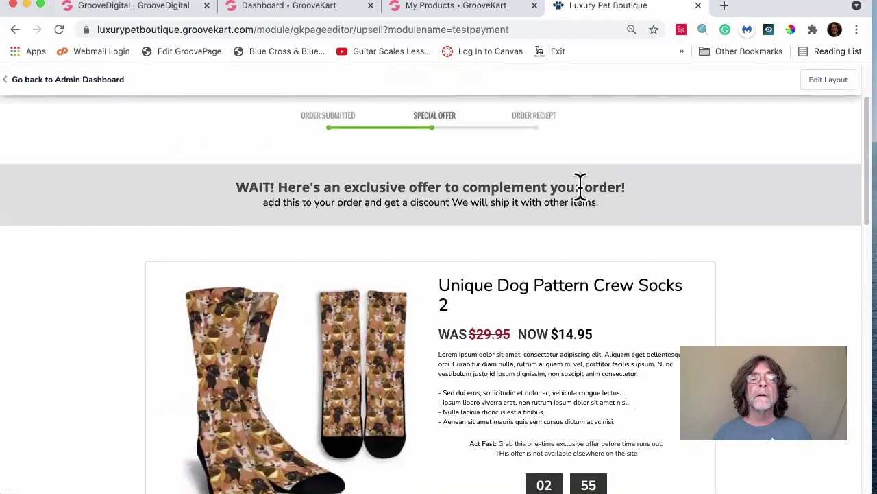
pyautogui.scroll(2, 580, 187)
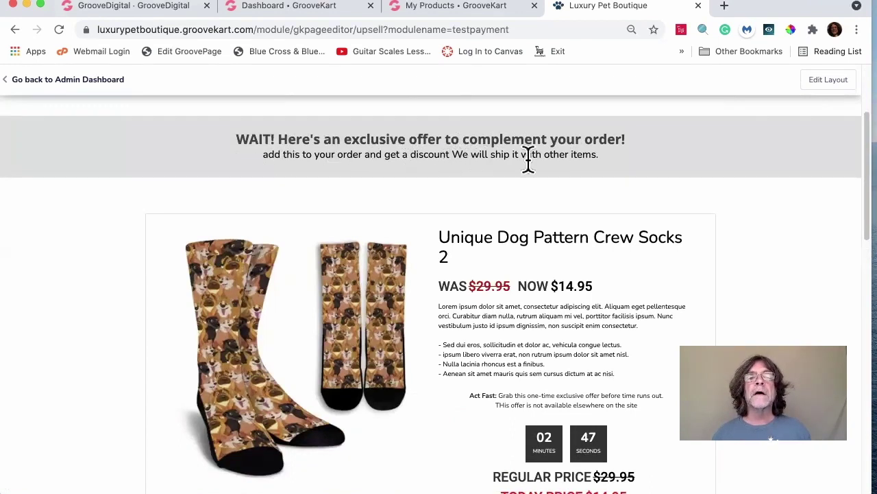
pyautogui.scroll(-2, 641, 165)
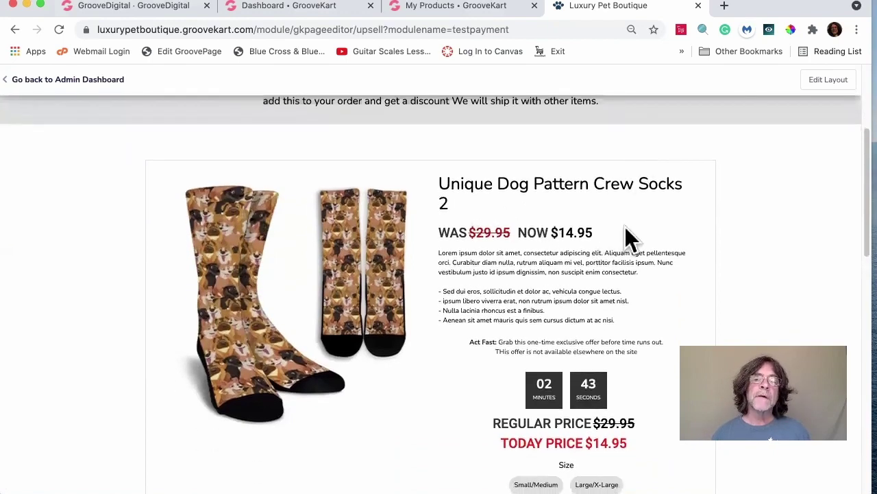
pyautogui.scroll(-5, 622, 228)
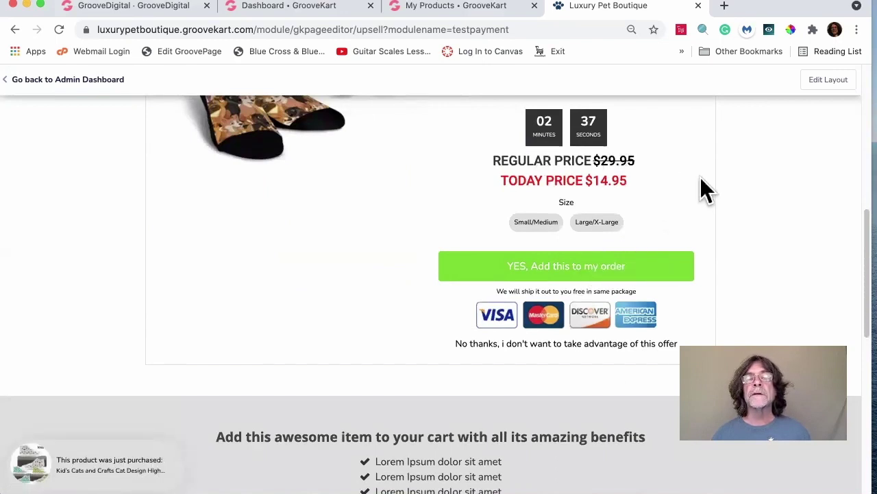
pyautogui.press('super+r')
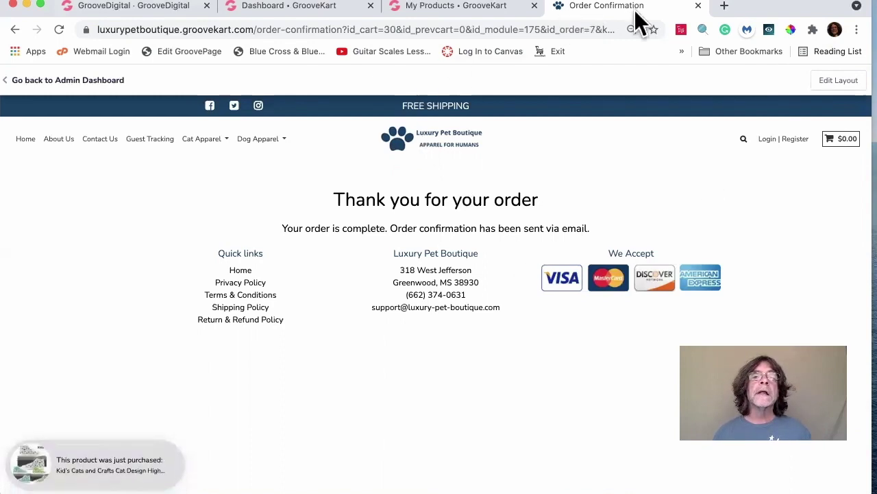
pyautogui.click(698, 6)
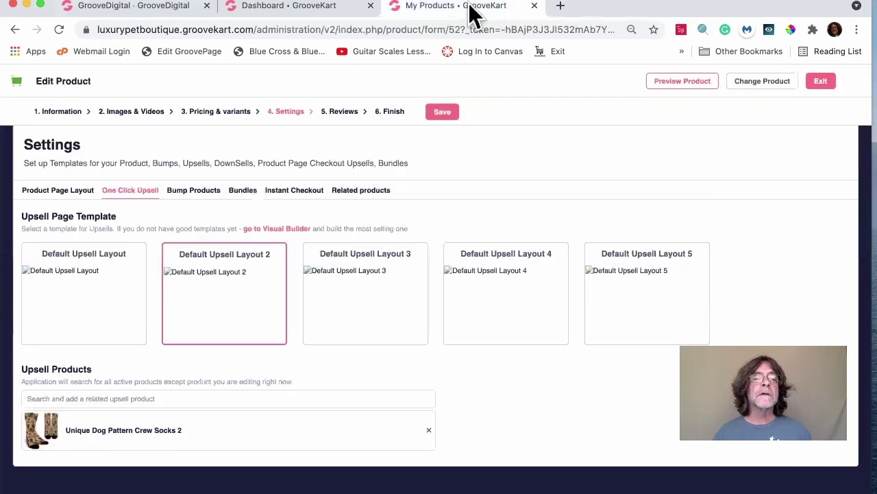
pyautogui.click(692, 85)
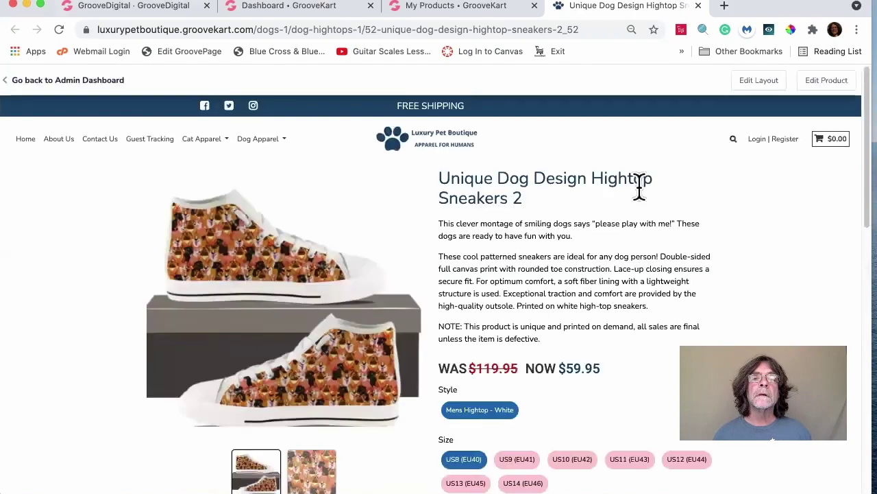
# Add one size US8 pair of sneakers to the cart and begin the checkout contact details
pyautogui.scroll(-5, 638, 186)
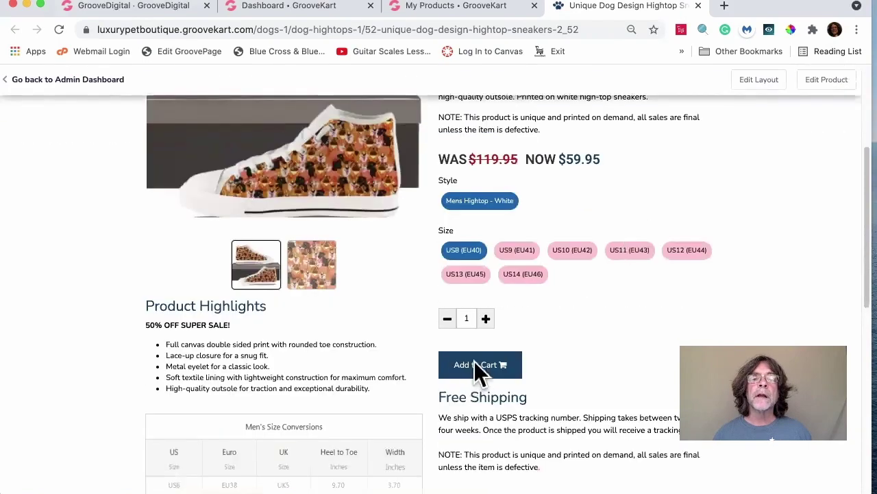
pyautogui.click(479, 370)
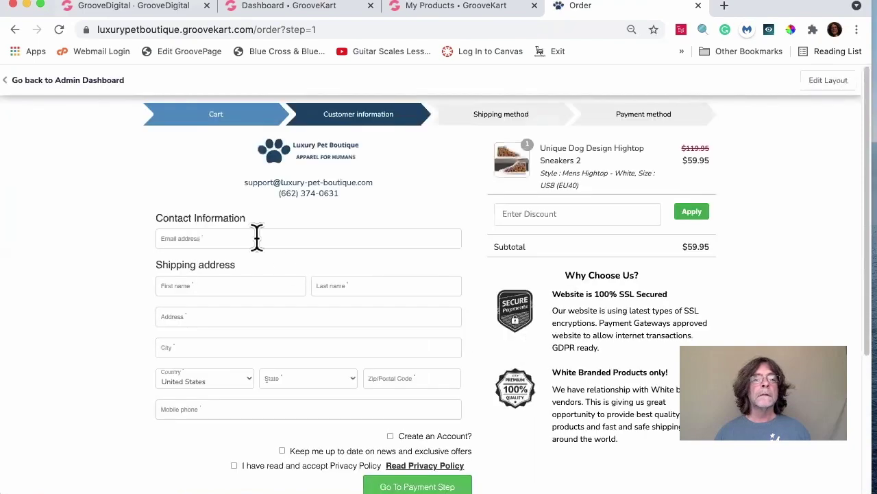
pyautogui.click(256, 238)
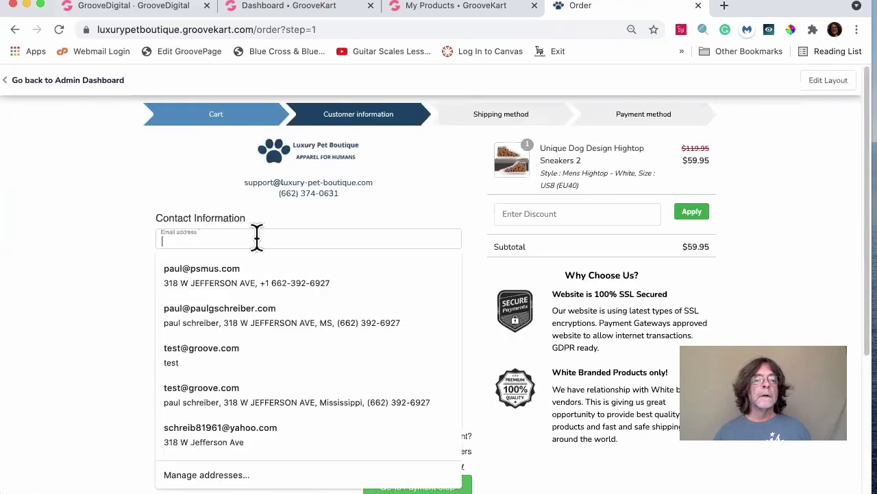
# Fill the customer details from the saved test entry and continue to payment
pyautogui.click(235, 345)
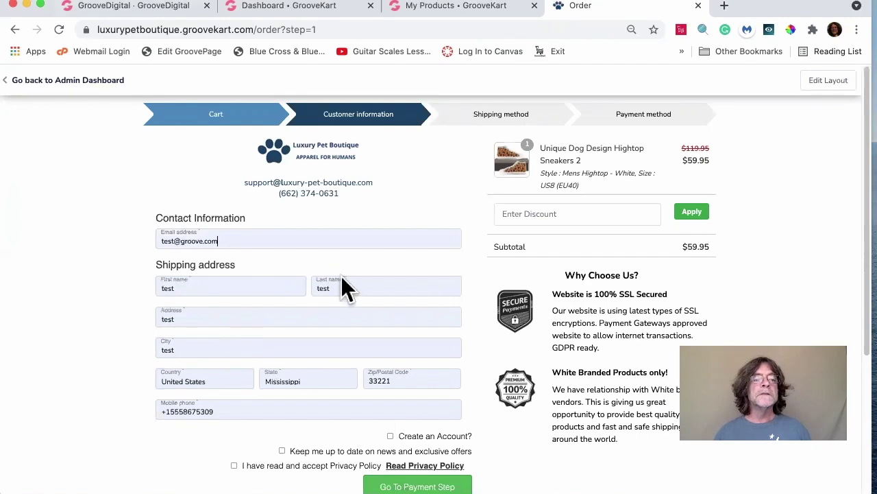
pyautogui.scroll(-3, 343, 288)
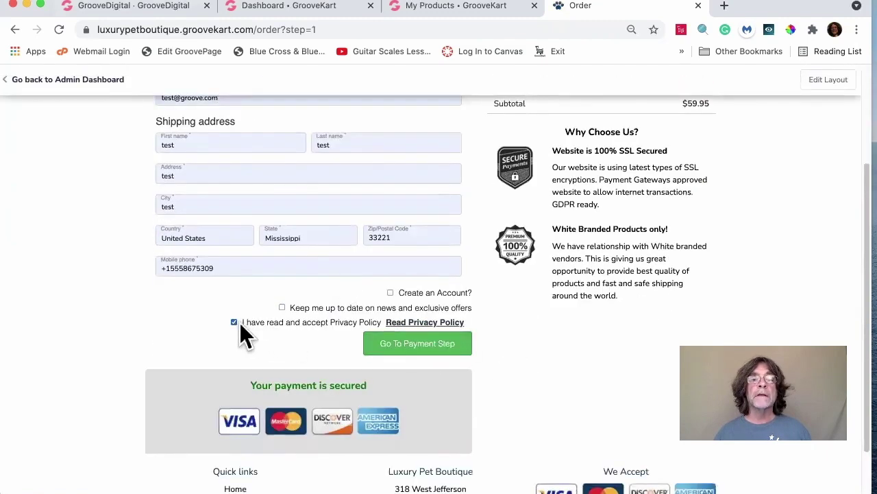
pyautogui.click(398, 343)
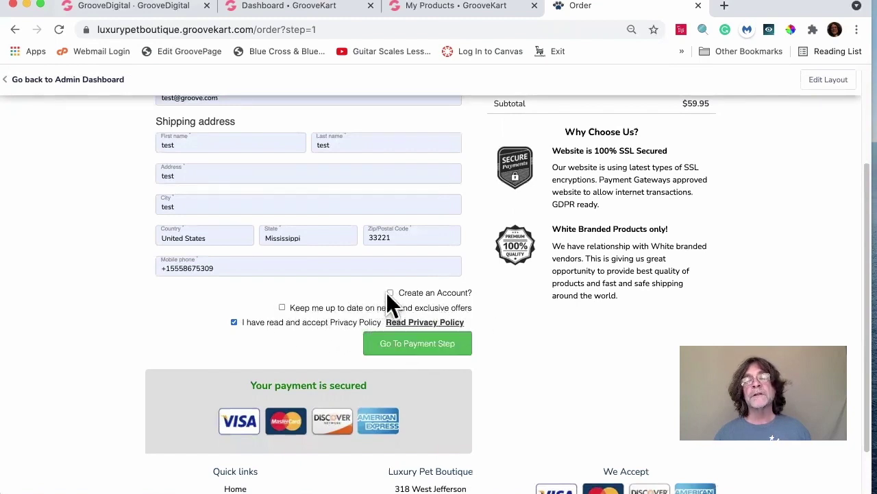
pyautogui.click(436, 346)
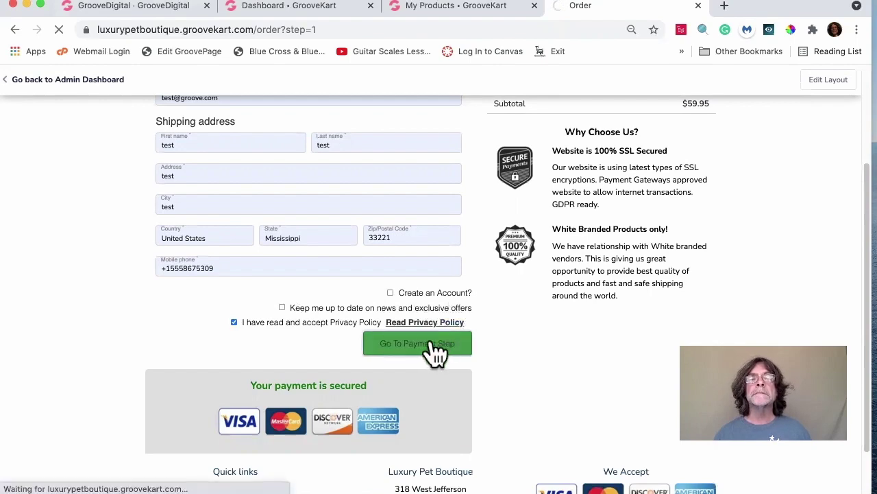
# Complete the card expiry and security code, submit the order, and decline saving the card
pyautogui.scroll(-3, 361, 274)
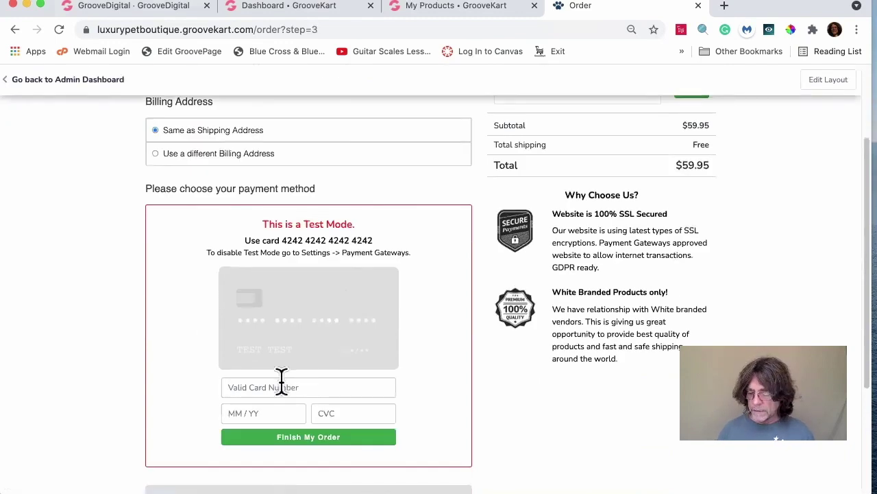
pyautogui.write('4242 4242 4242 4242')
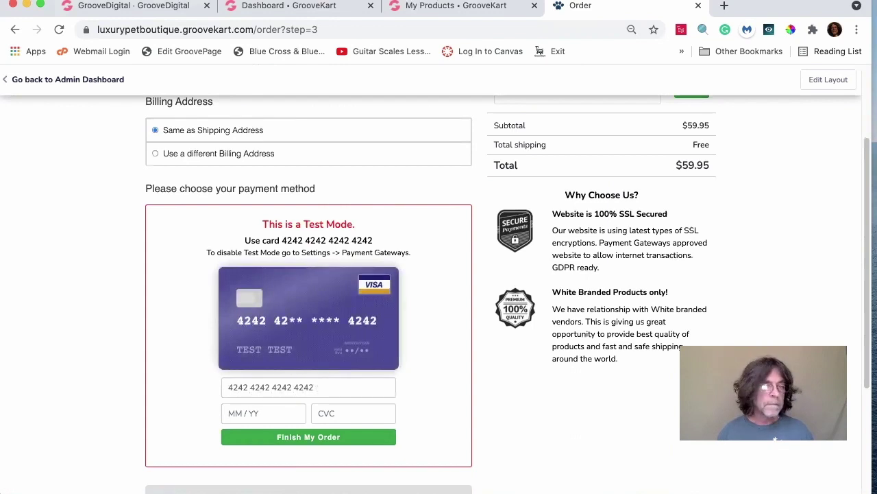
pyautogui.write('01 /')
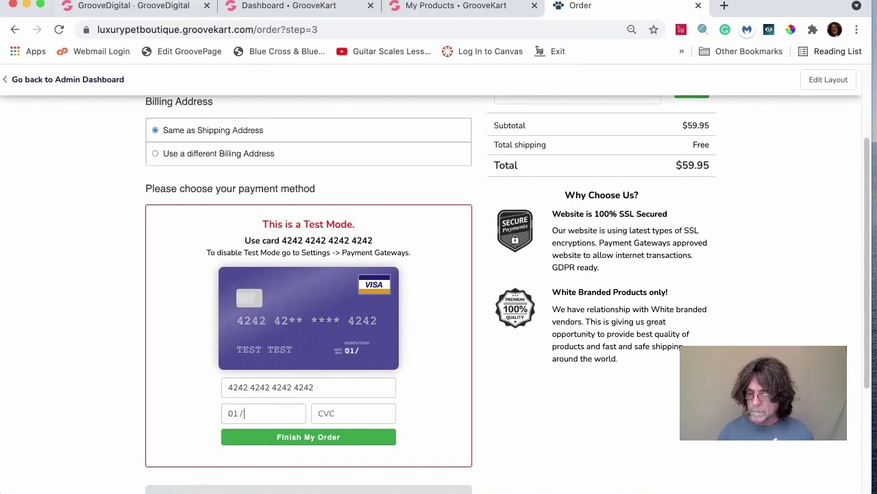
pyautogui.click(353, 412)
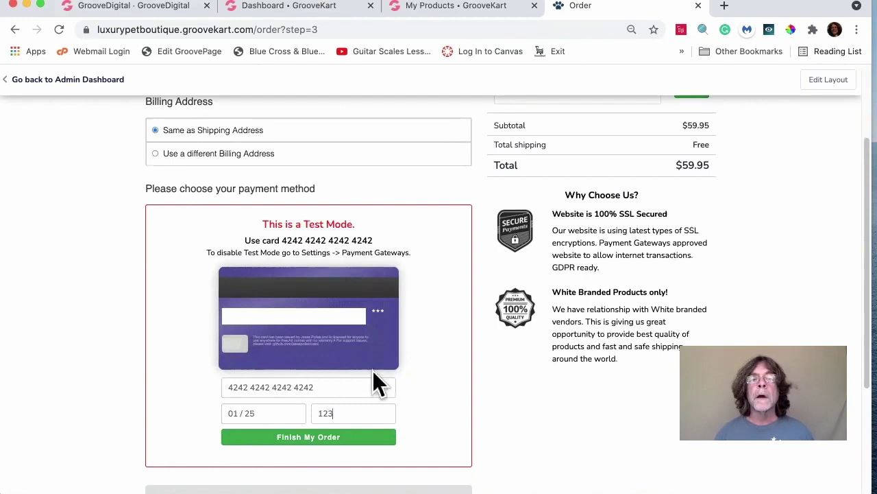
pyautogui.scroll(-1, 371, 374)
pyautogui.click(336, 421)
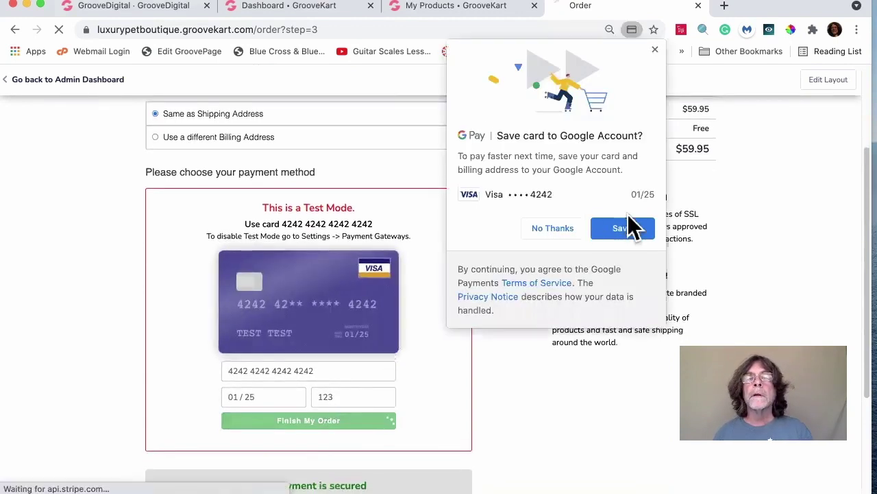
pyautogui.click(553, 226)
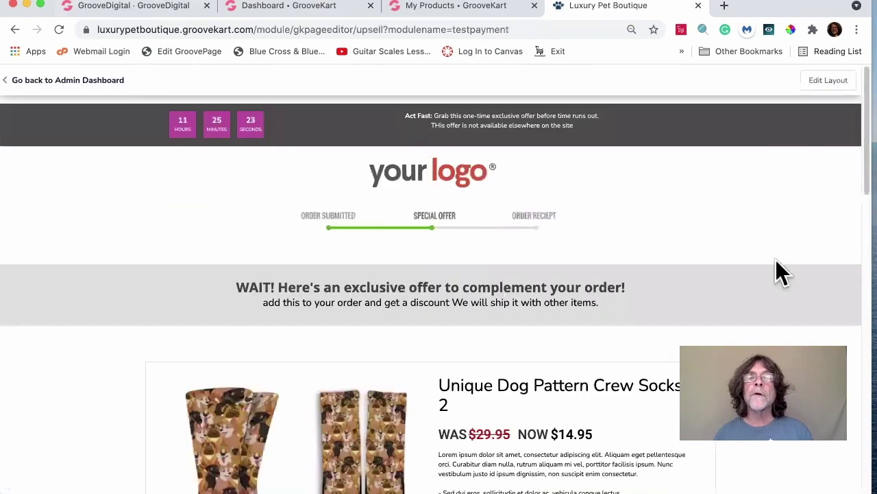
pyautogui.click(834, 89)
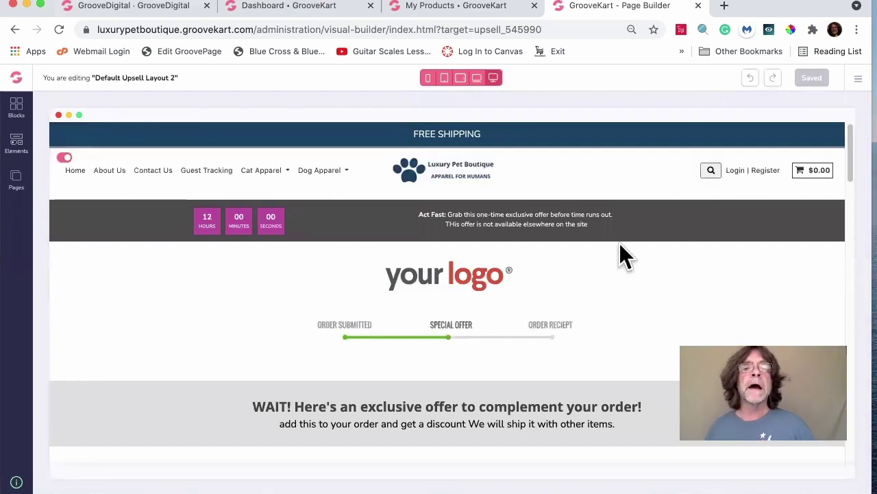
# Delete the placeholder logo image from the upsell page header
pyautogui.scroll(-3, 620, 247)
pyautogui.scroll(3, 620, 245)
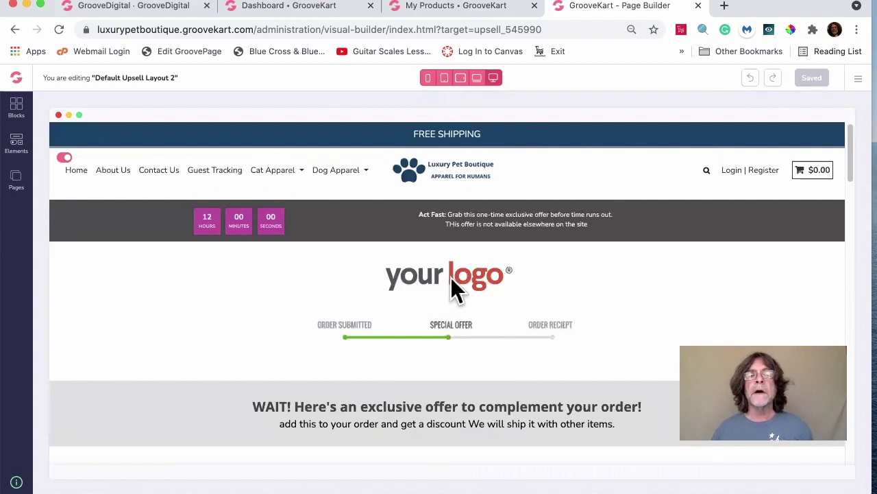
pyautogui.click(451, 277)
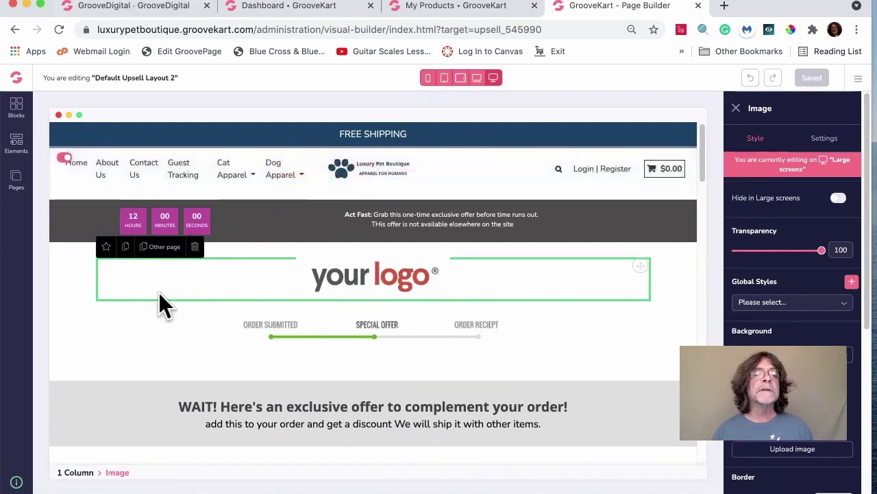
pyautogui.click(195, 246)
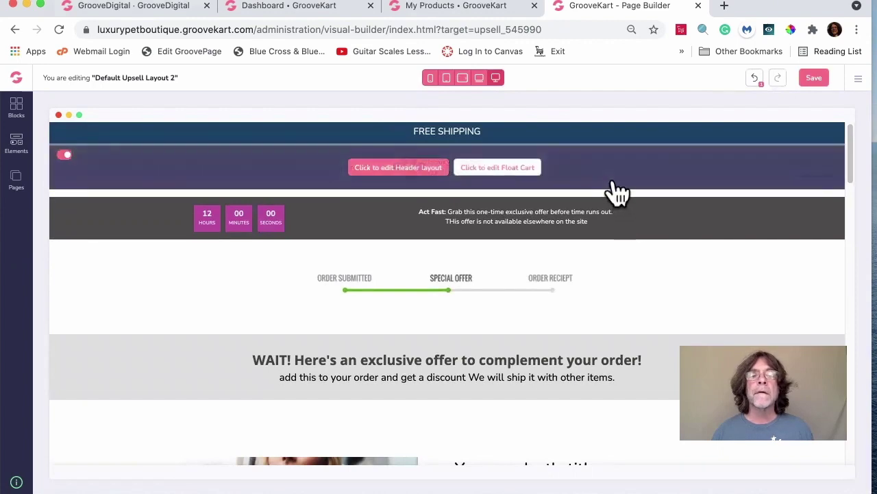
# Select the product's 3-minute countdown timer and show its timing settings
pyautogui.scroll(-5, 603, 198)
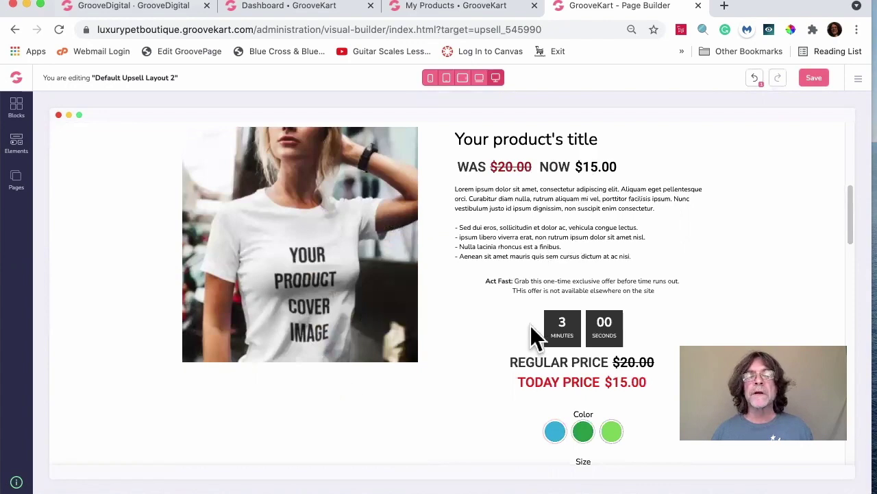
pyautogui.scroll(-2, 534, 336)
pyautogui.scroll(-3, 531, 325)
pyautogui.scroll(-6, 534, 334)
pyautogui.scroll(5, 535, 333)
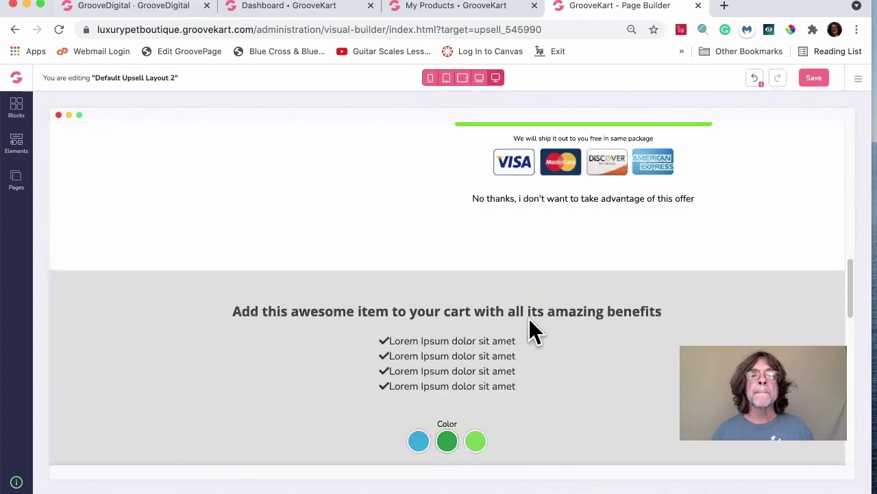
pyautogui.scroll(5, 534, 328)
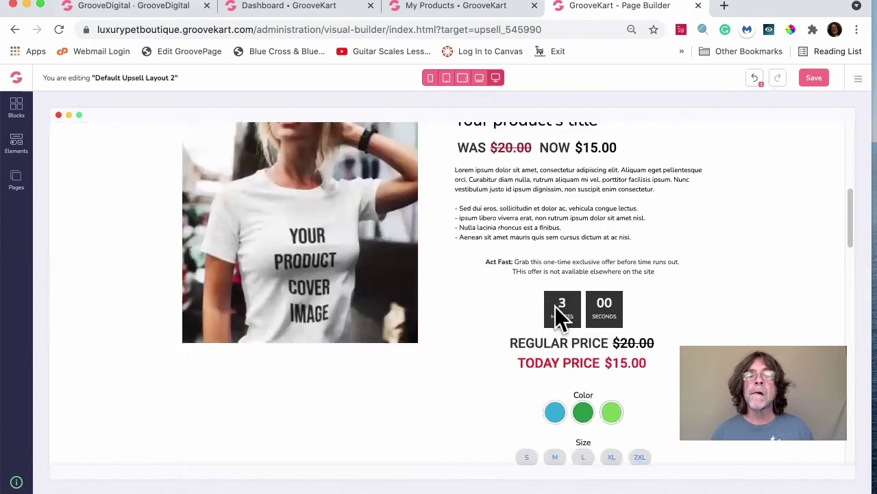
pyautogui.click(556, 304)
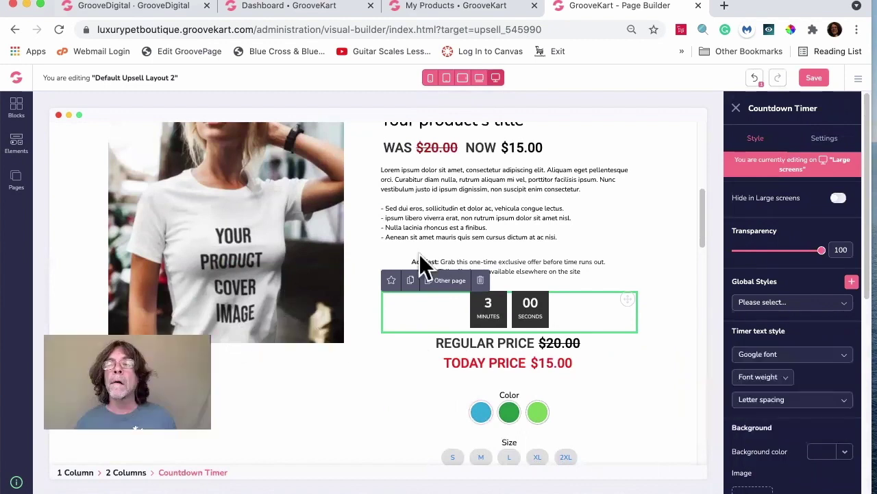
pyautogui.click(832, 140)
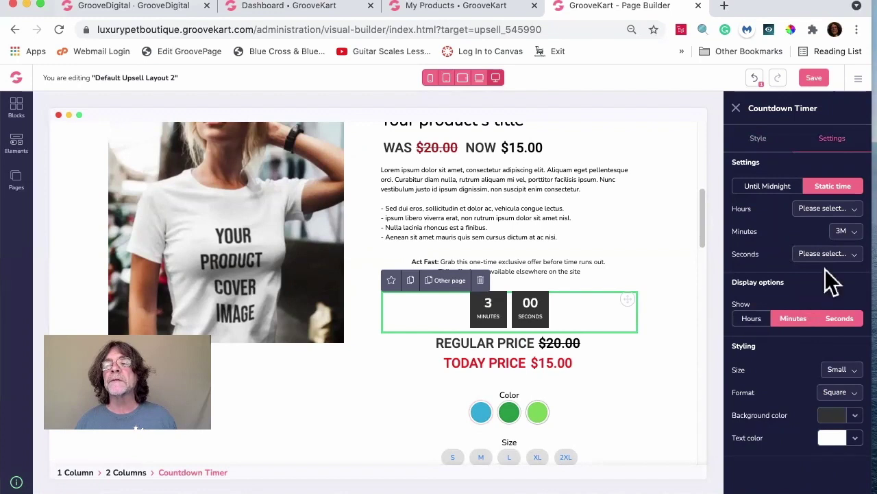
# Change the countdown timer minutes from 3M to 2M and save the upsell layout
pyautogui.click(846, 235)
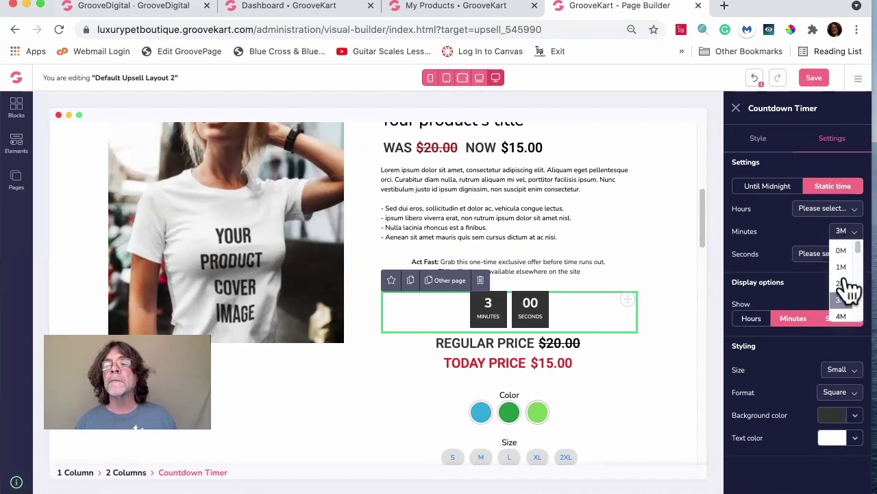
pyautogui.click(848, 294)
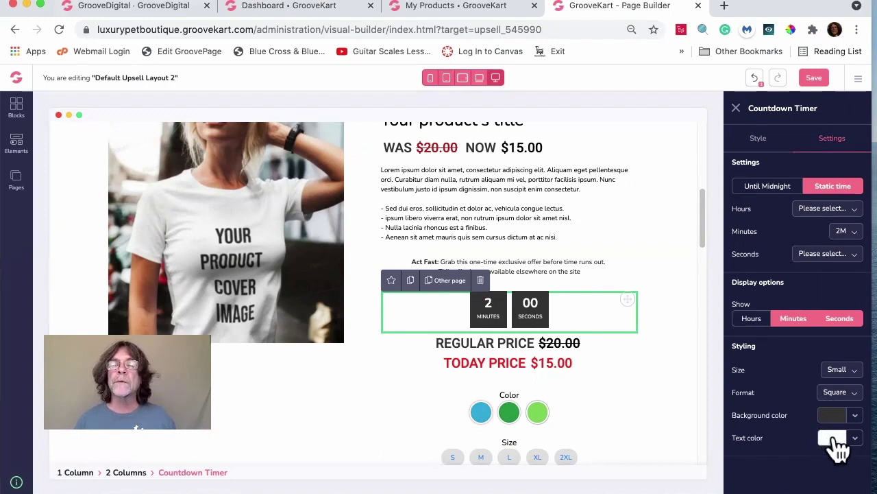
pyautogui.click(679, 372)
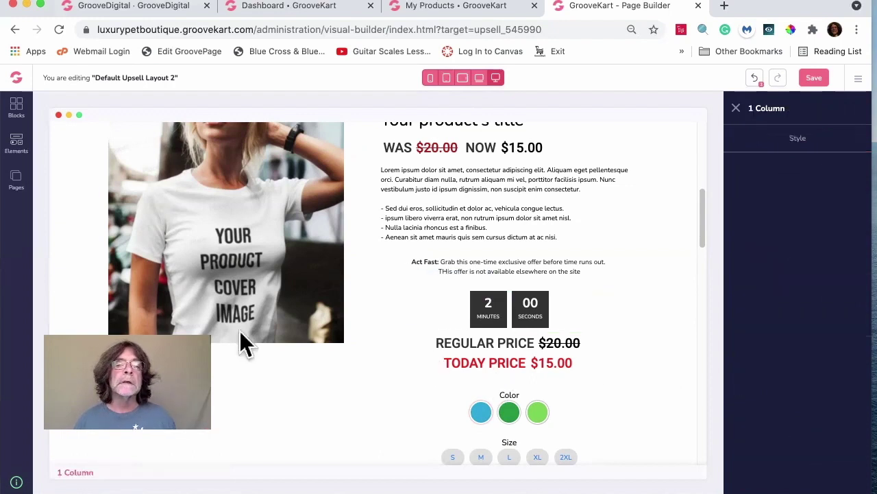
pyautogui.click(816, 86)
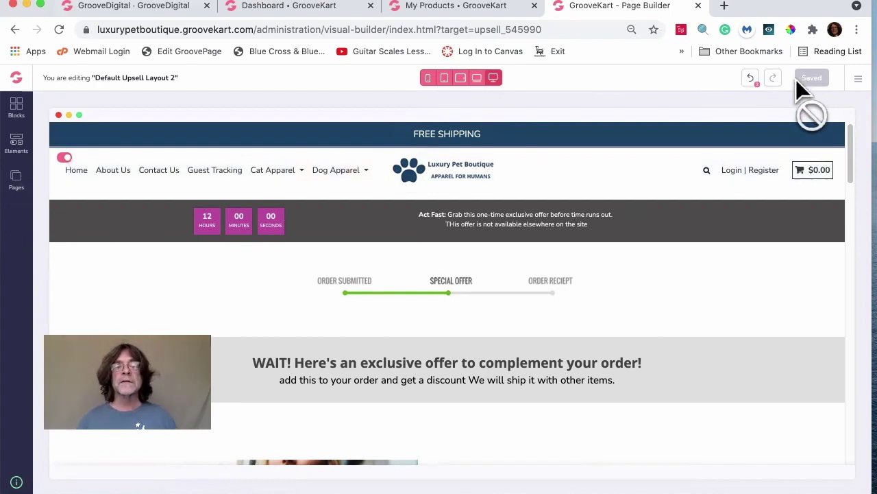
pyautogui.scroll(-1, 624, 252)
# Clear the 12-hour countdown bar and delete its empty 1 Column row at the page top
pyautogui.scroll(-3, 626, 249)
pyautogui.scroll(3, 633, 241)
pyautogui.scroll(-6, 638, 240)
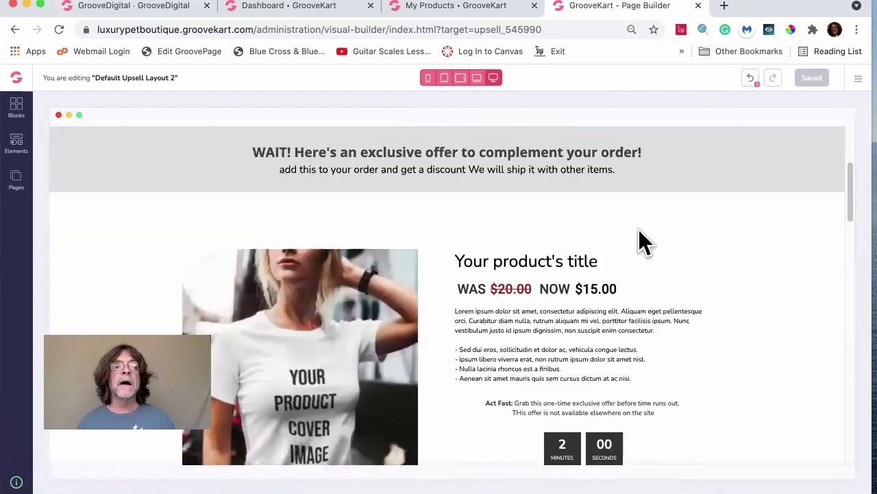
pyautogui.scroll(7, 639, 241)
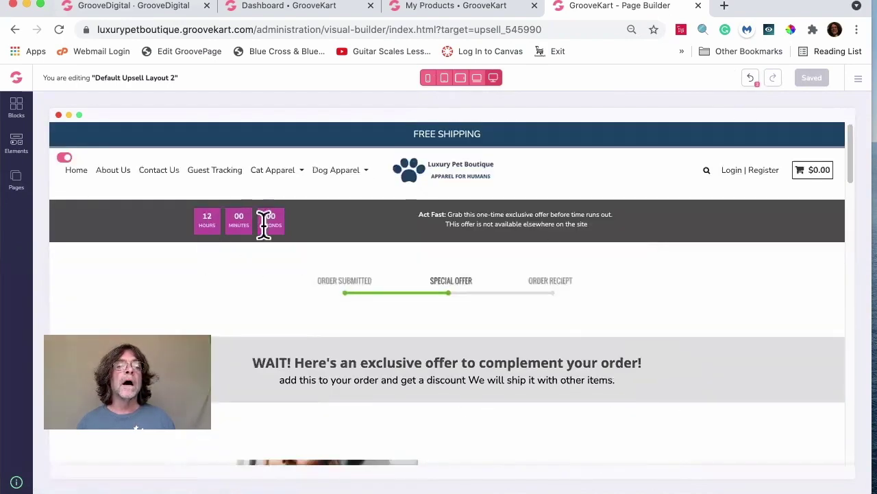
pyautogui.click(664, 230)
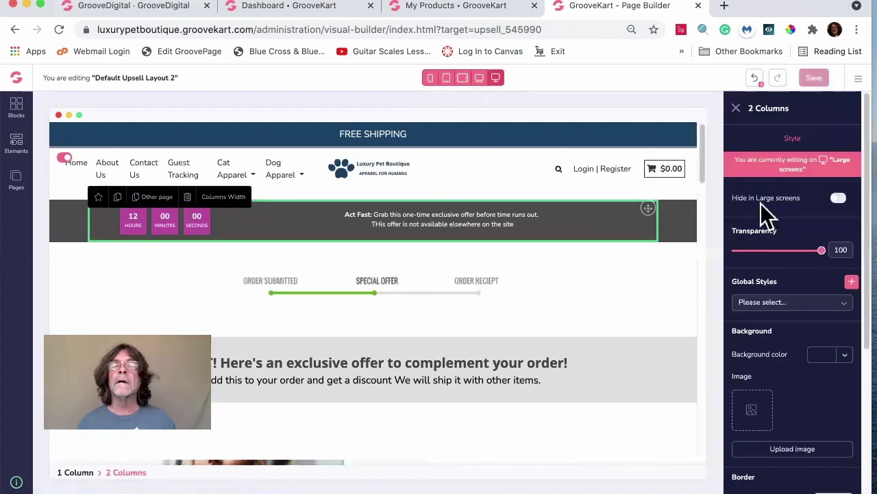
pyautogui.click(199, 196)
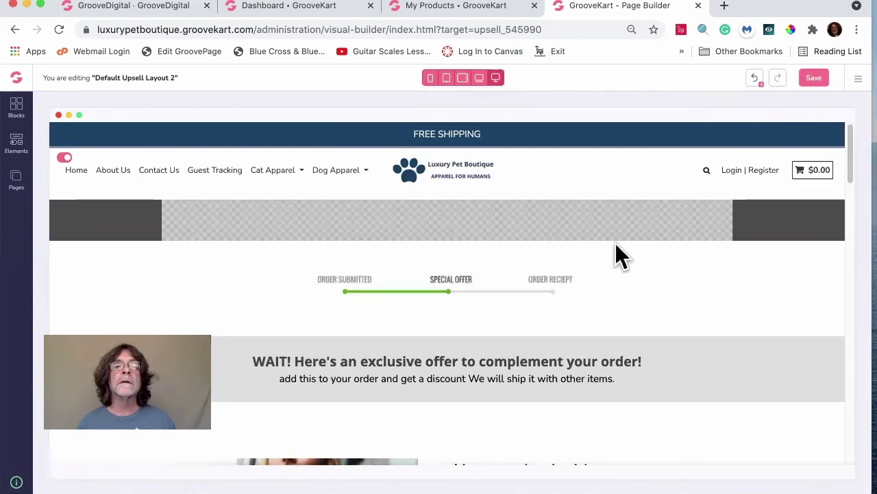
pyautogui.click(767, 233)
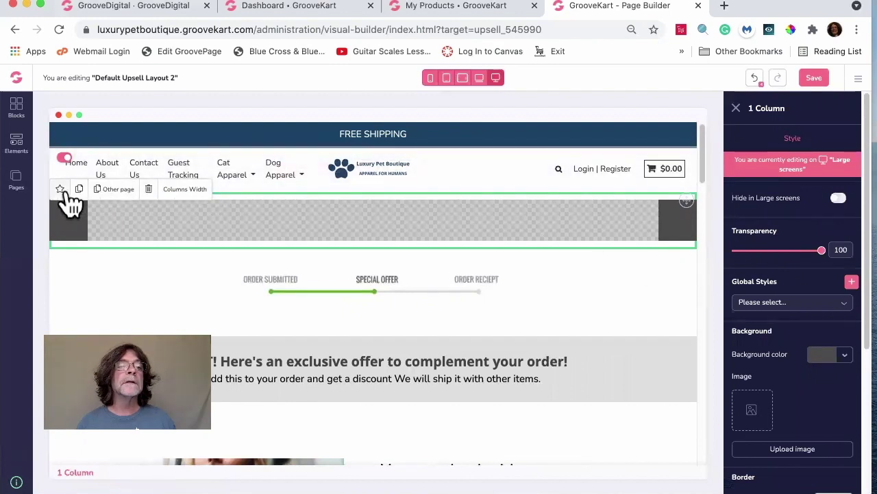
pyautogui.click(149, 190)
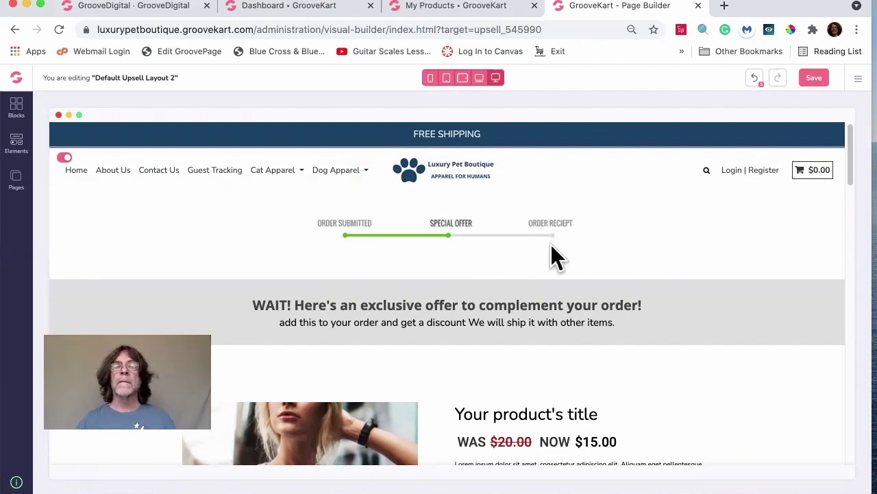
pyautogui.scroll(-5, 550, 244)
pyautogui.scroll(-1, 546, 236)
pyautogui.scroll(6, 546, 236)
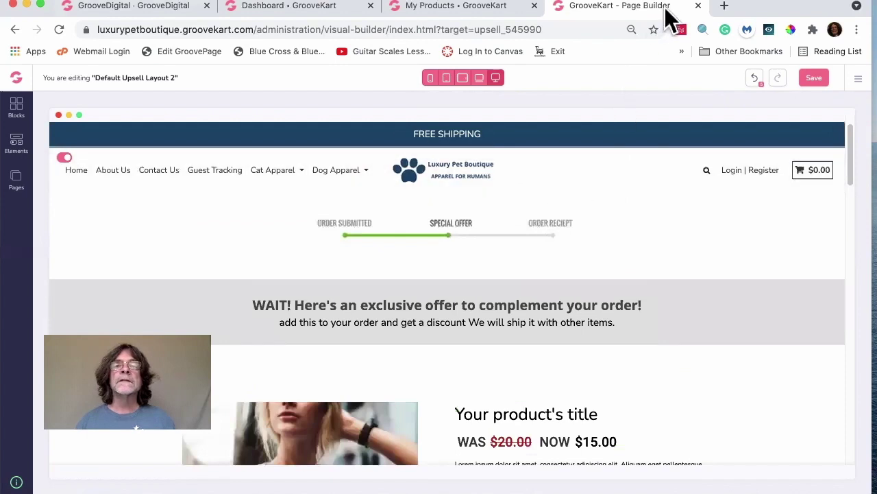
# Return to the product edit page, preview the hightop sneakers, and add a pair to the cart
pyautogui.click(456, 7)
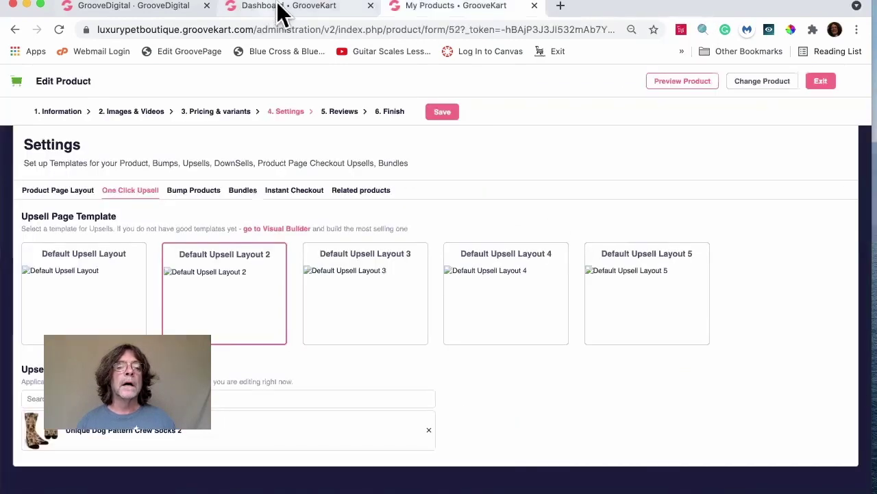
pyautogui.click(694, 91)
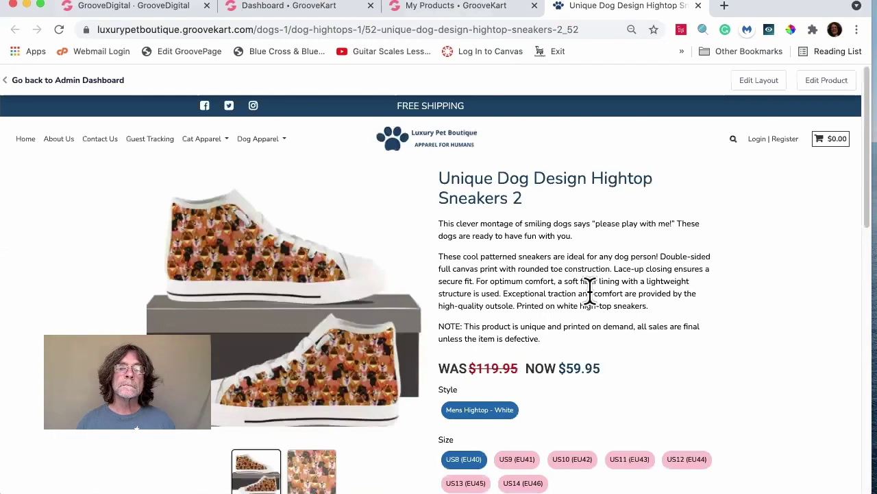
pyautogui.scroll(-5, 590, 291)
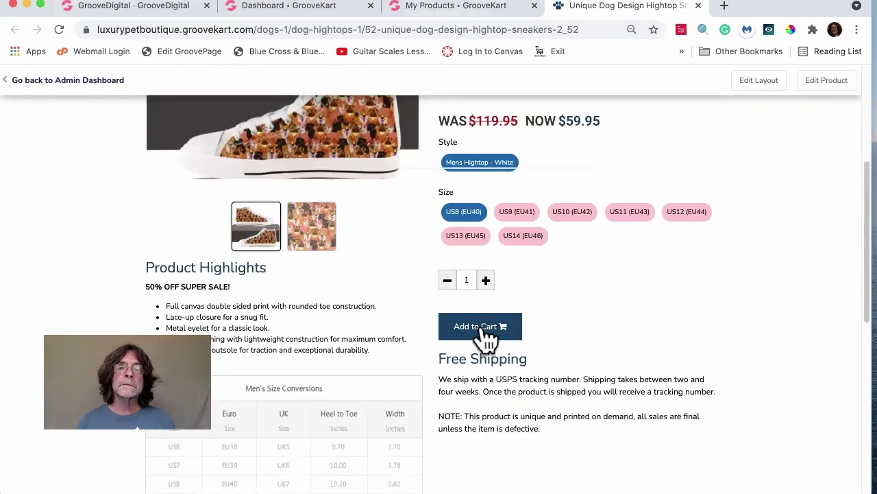
pyautogui.click(484, 329)
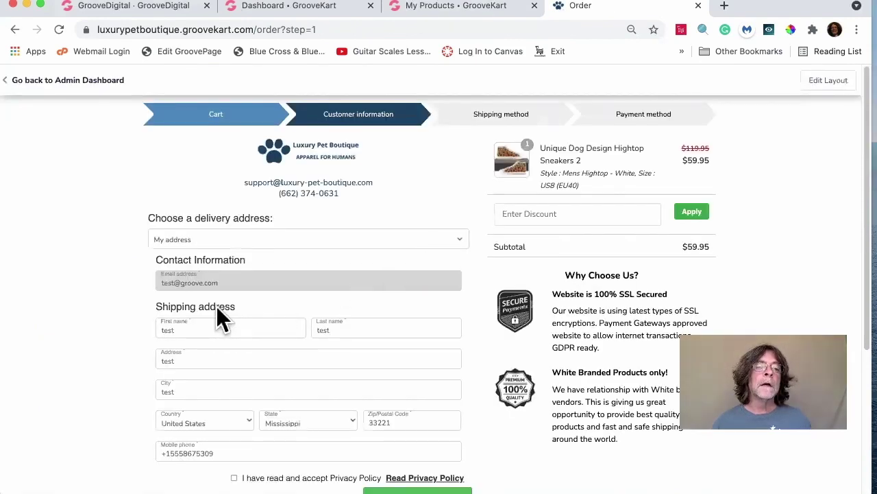
# Proceed to the payment step and enter the test card number
pyautogui.scroll(-5, 279, 328)
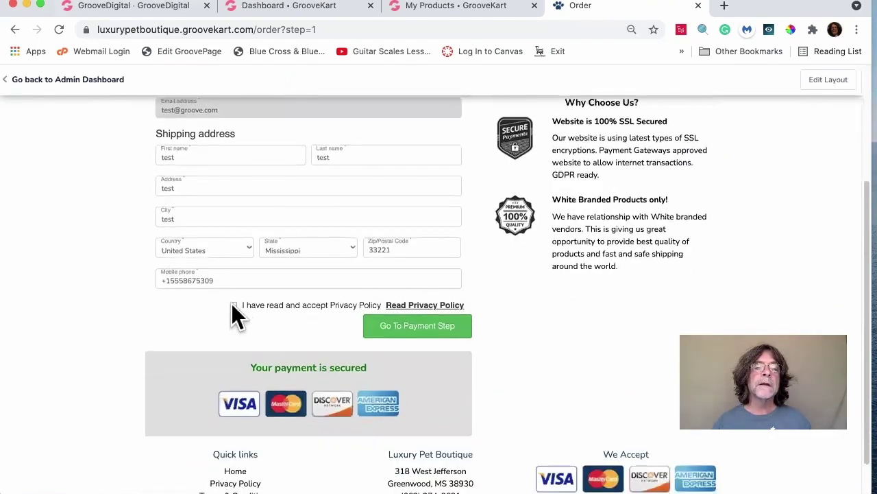
pyautogui.click(436, 336)
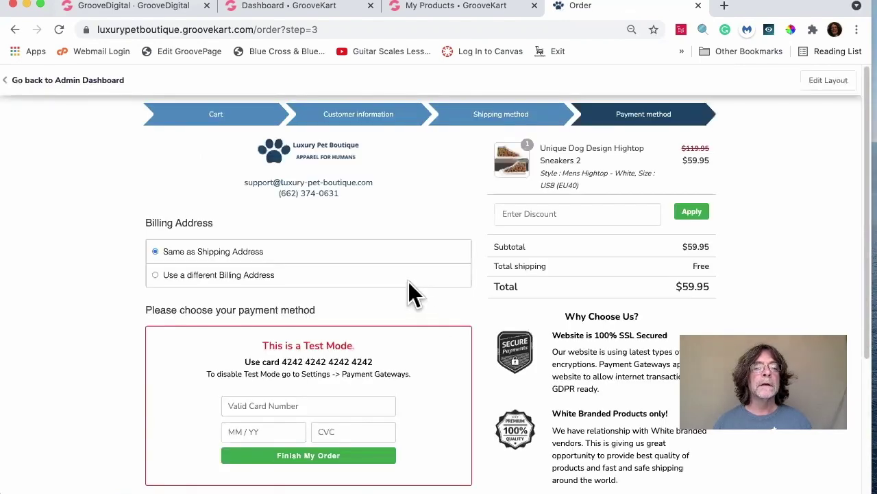
pyautogui.scroll(-3, 394, 288)
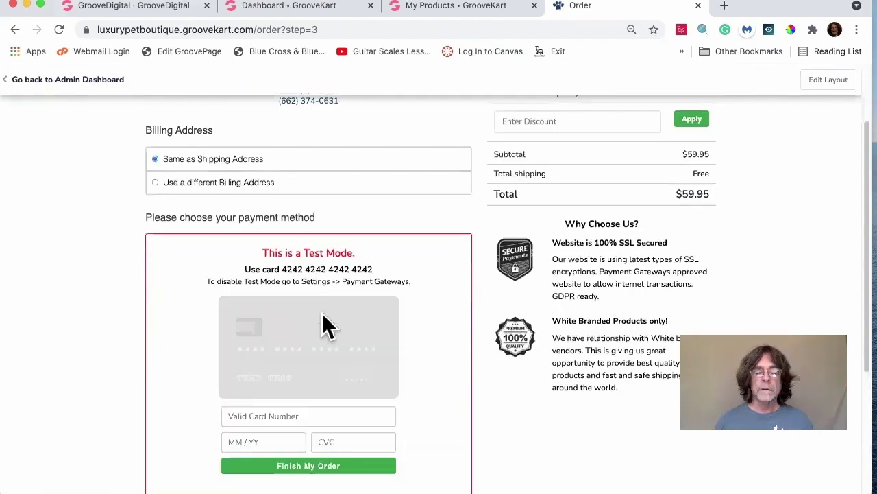
pyautogui.scroll(-1, 285, 384)
pyautogui.click(287, 406)
pyautogui.write('4242 4242 4242 4242')
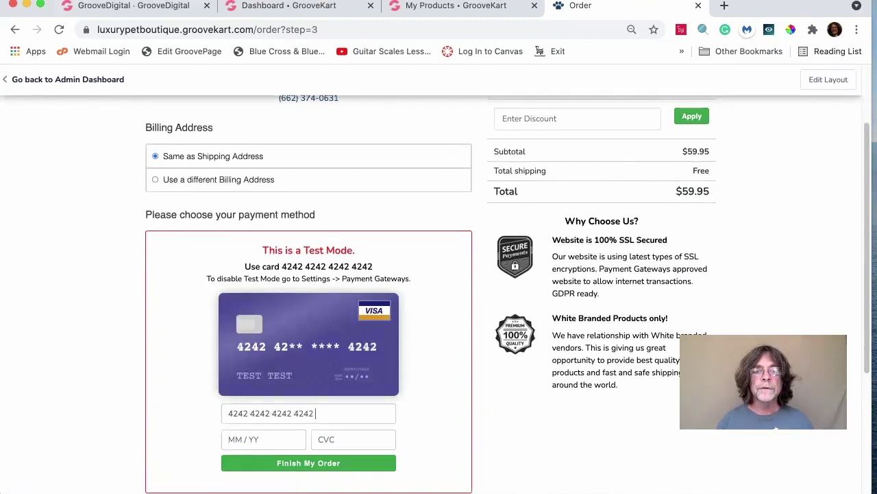
# Fill in expiry 05/27 and CVC, place the order, and decline saving the card
pyautogui.press('Tab')
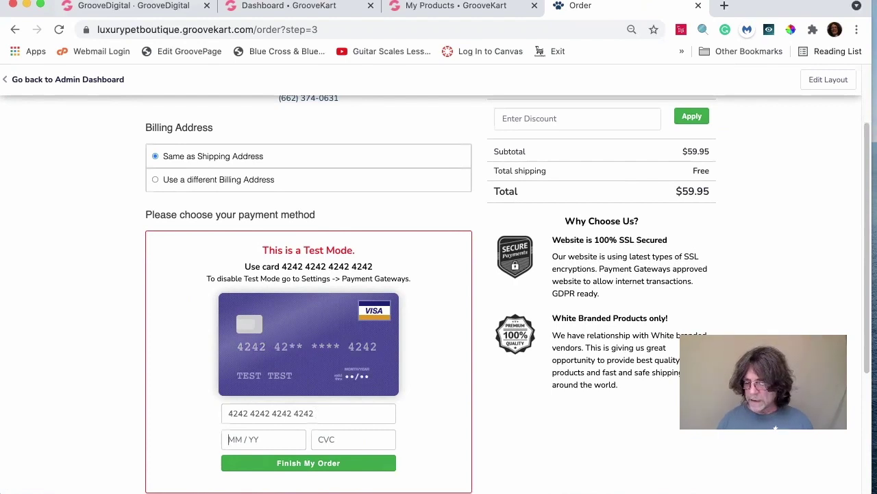
pyautogui.press('Tab')
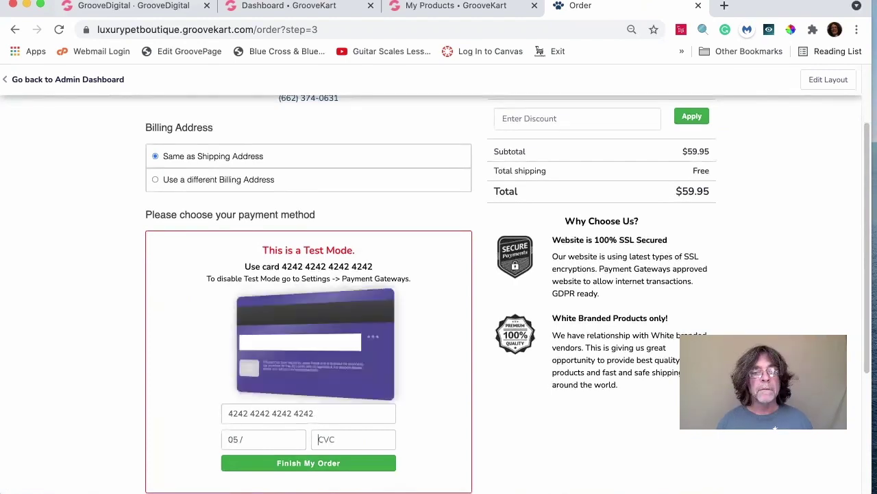
pyautogui.click(265, 435)
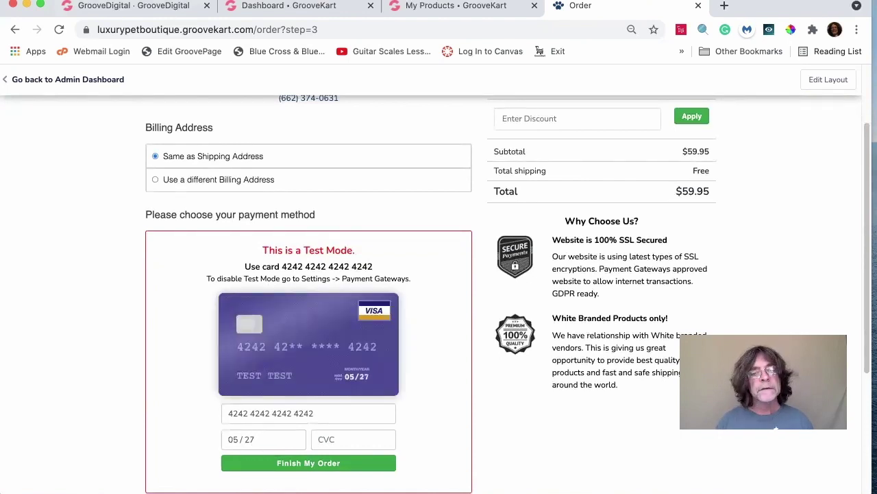
pyautogui.press('Tab')
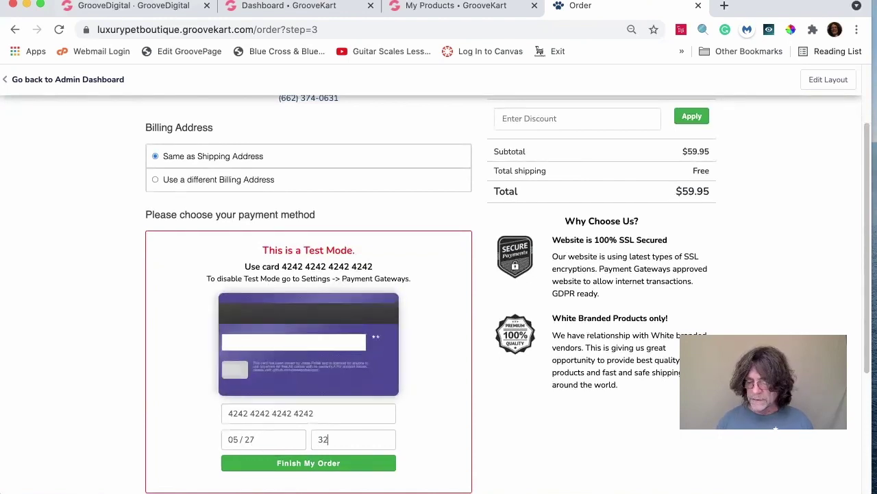
pyautogui.scroll(-5, 391, 333)
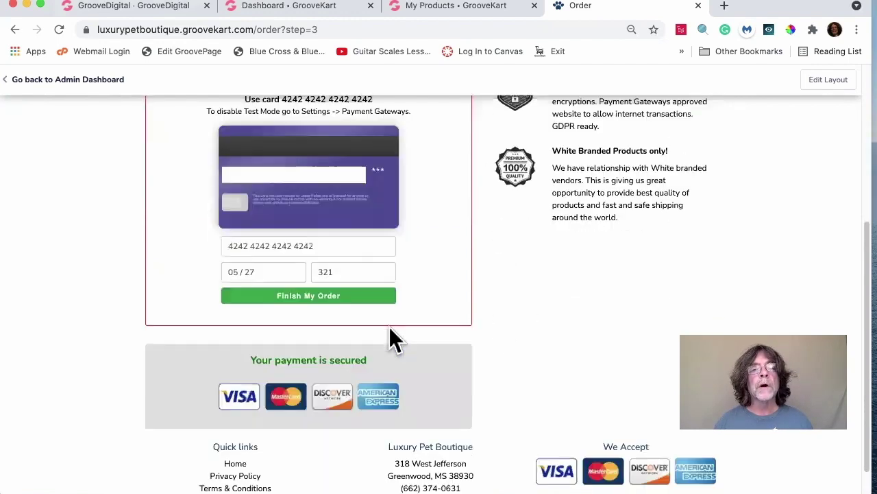
pyautogui.click(332, 308)
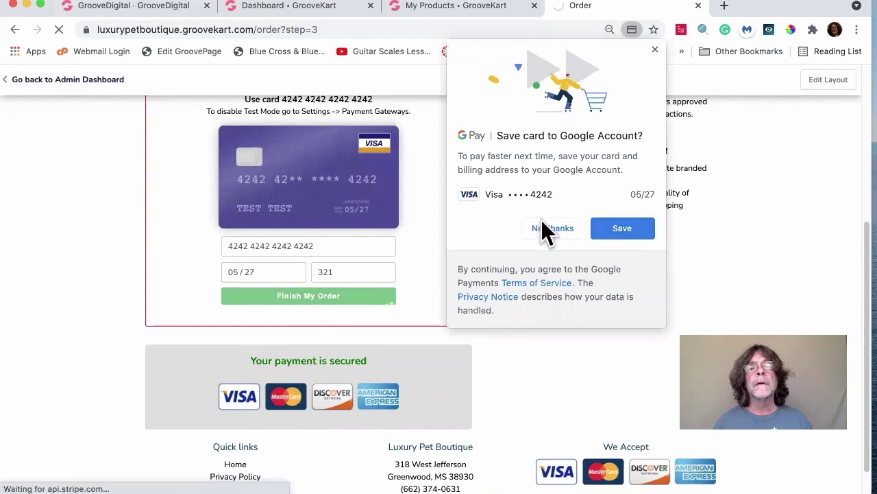
pyautogui.click(551, 222)
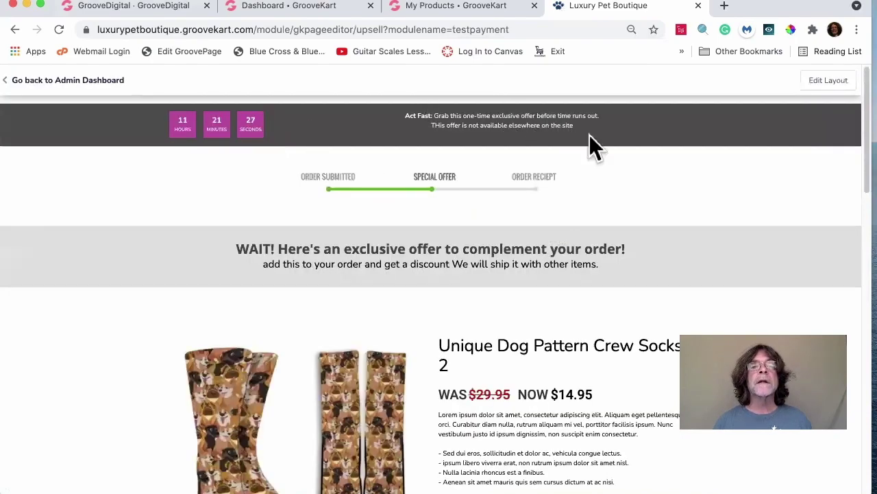
# Accept the $14.95 crew socks upsell with 'YES, Add this to my order' to reach the thank-you page
pyautogui.scroll(-5, 479, 196)
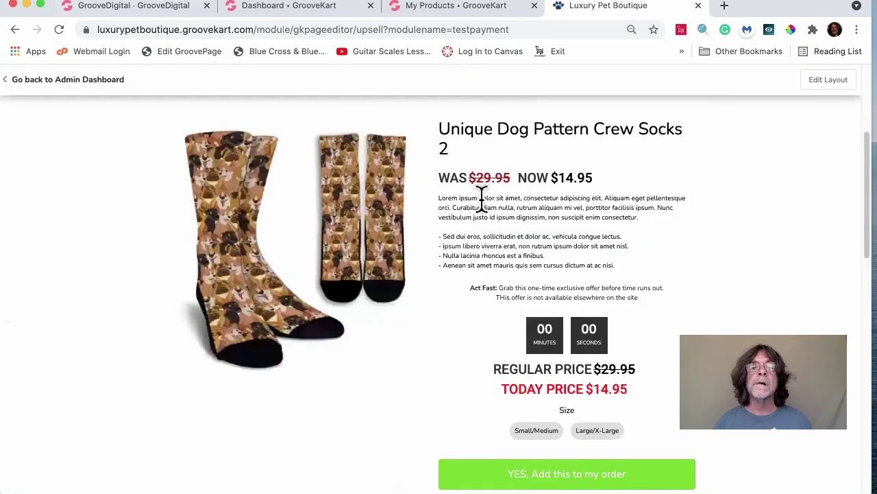
pyautogui.scroll(-5, 581, 185)
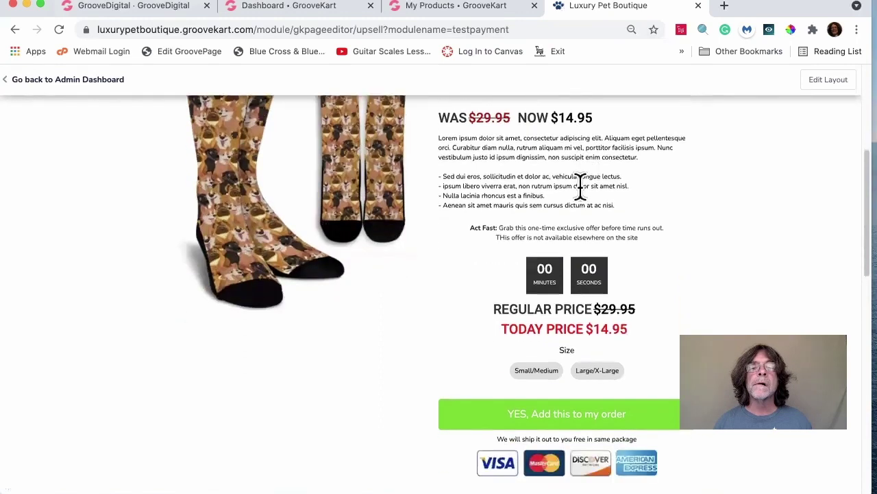
pyautogui.scroll(-2, 581, 188)
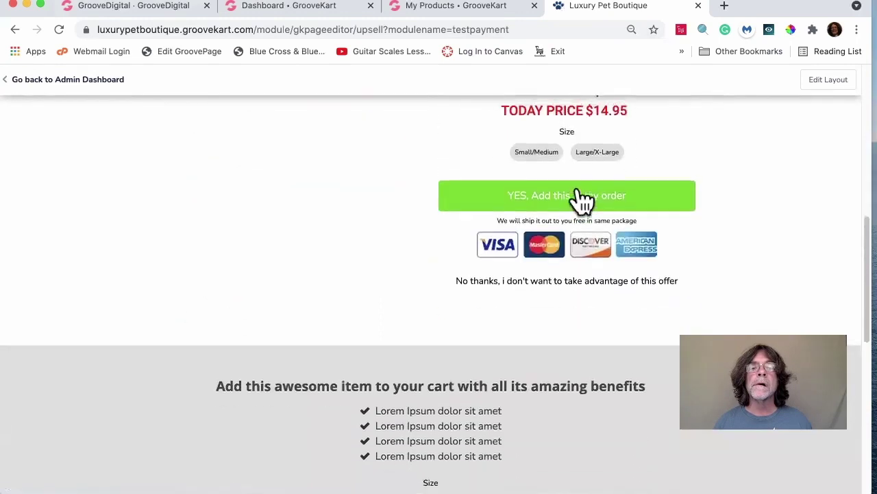
pyautogui.scroll(10, 581, 195)
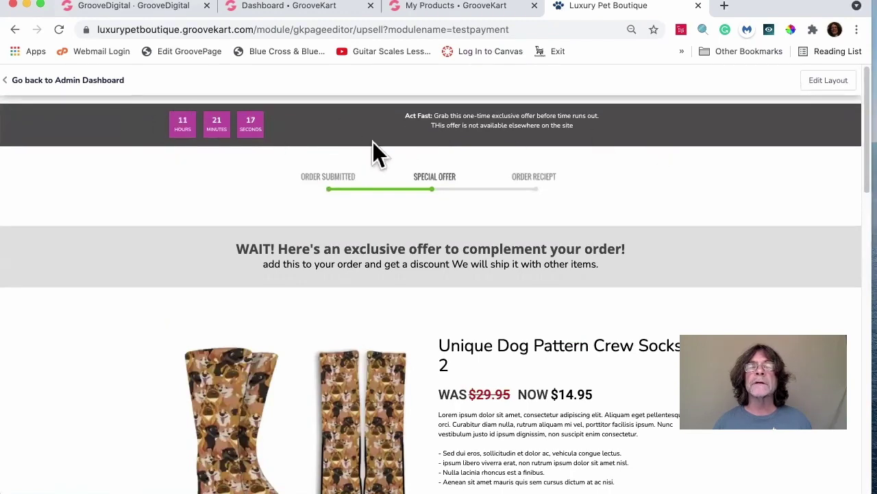
pyautogui.scroll(-6, 505, 176)
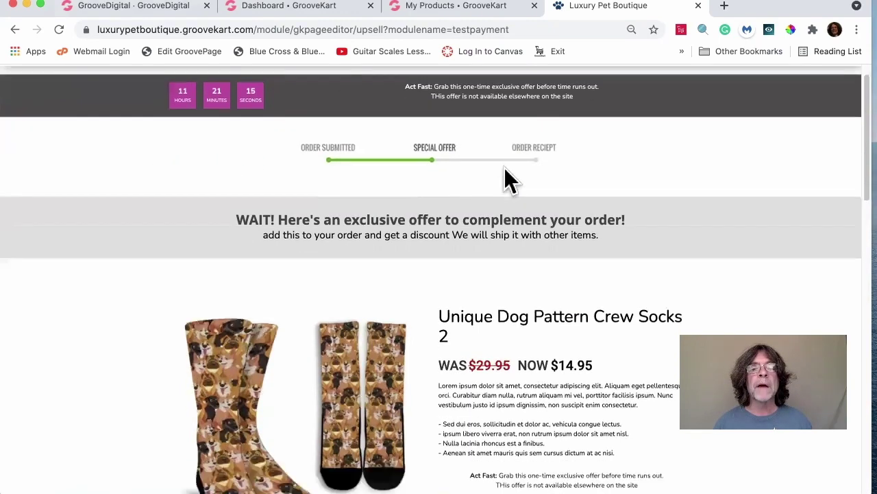
pyautogui.scroll(-10, 545, 353)
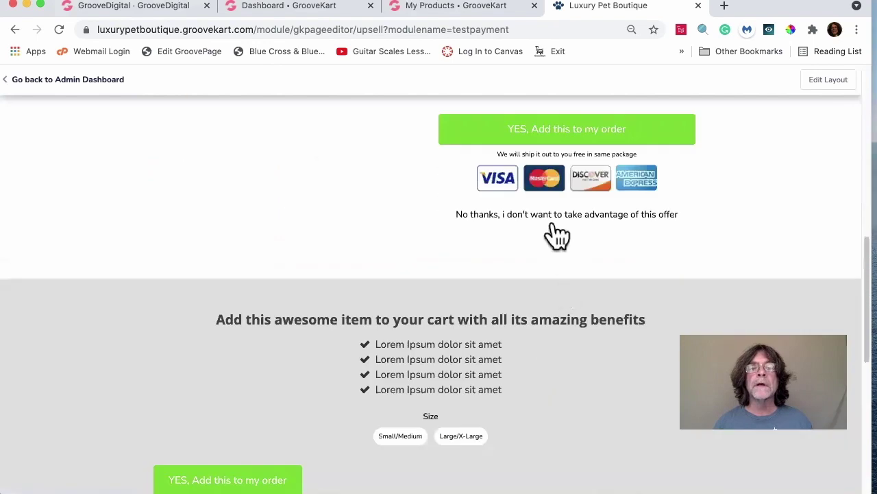
pyautogui.click(569, 131)
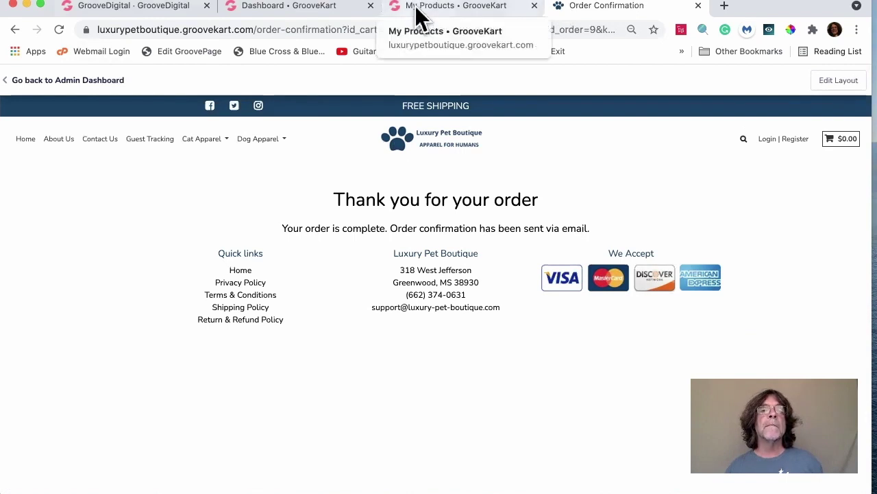
# Exit the Edit Product page and open My orders from the Orders sidebar section
pyautogui.click(316, 13)
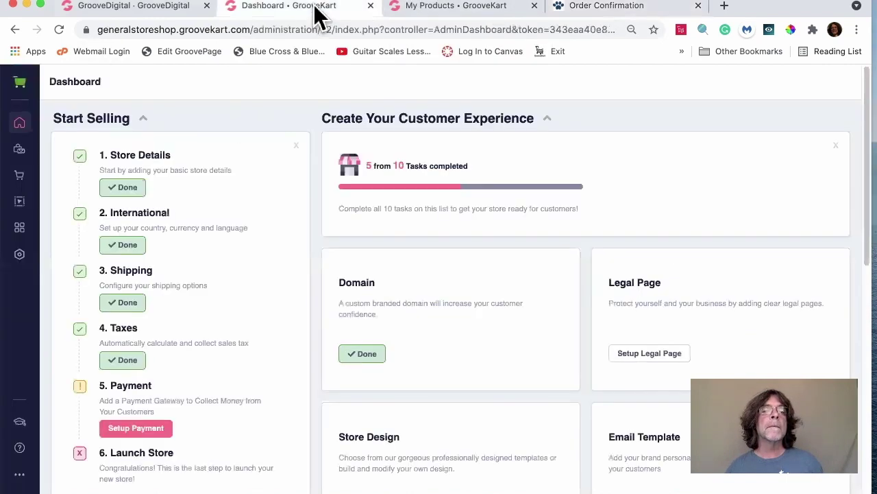
pyautogui.click(430, 10)
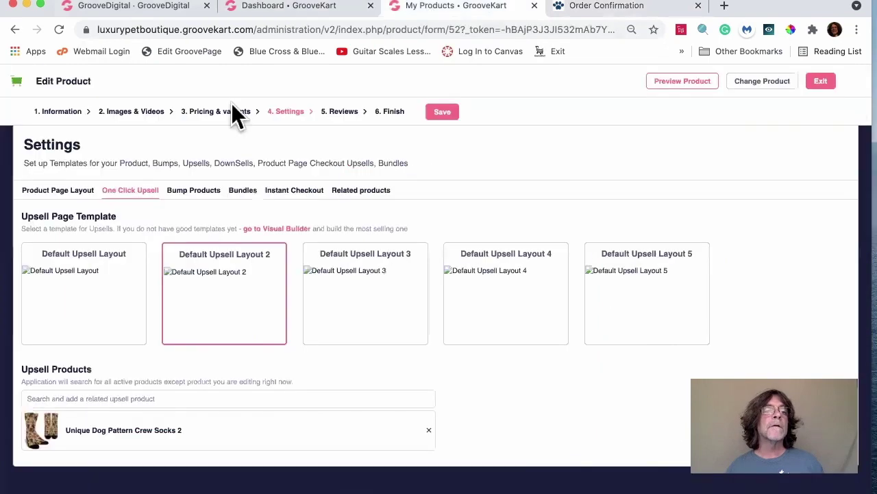
pyautogui.click(826, 81)
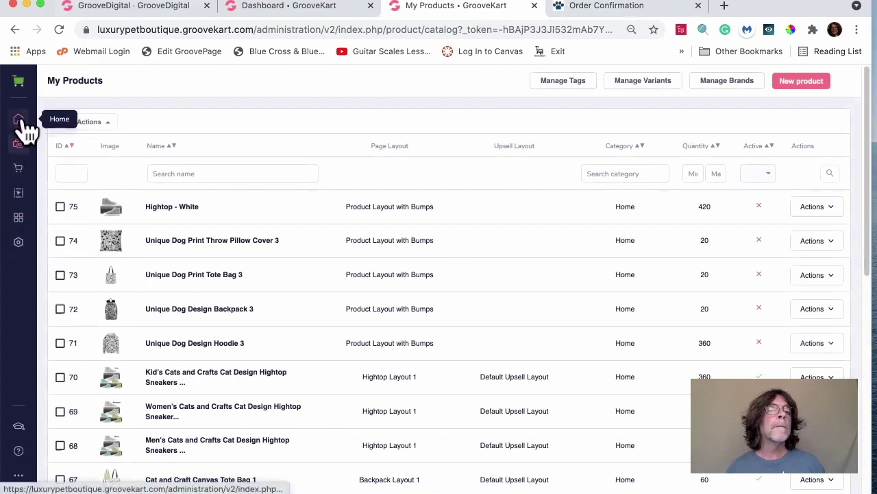
pyautogui.click(24, 154)
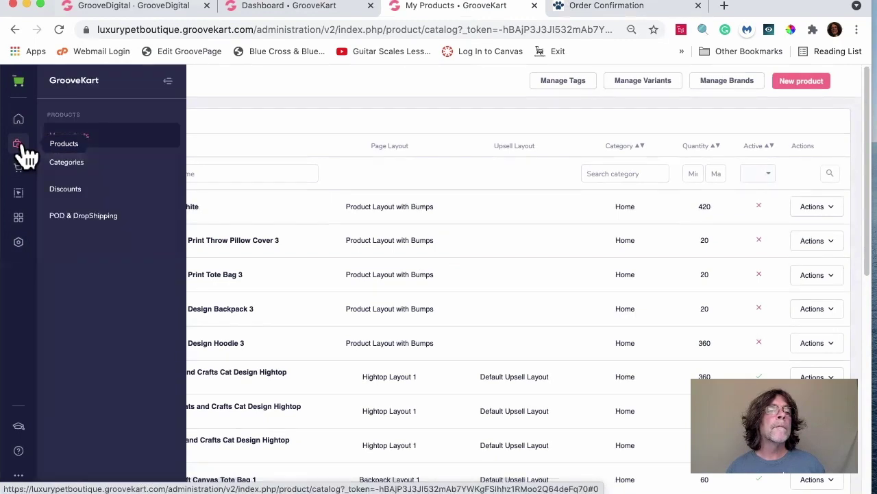
pyautogui.click(22, 171)
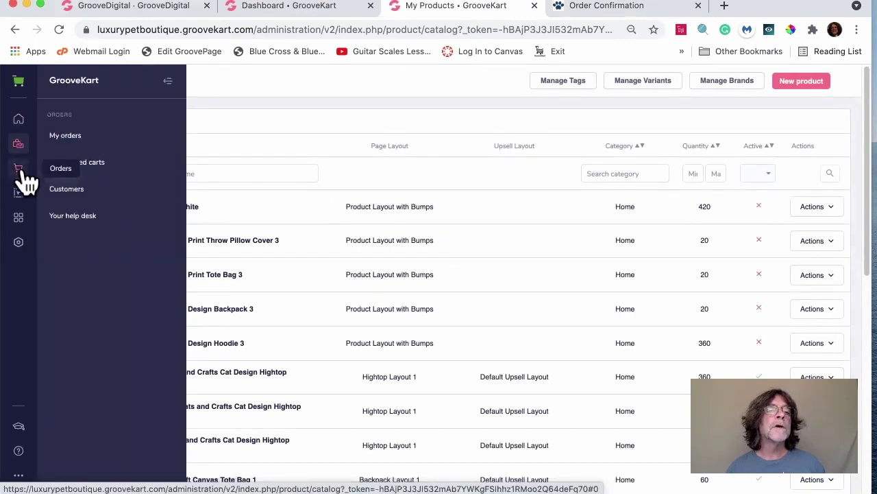
pyautogui.click(72, 135)
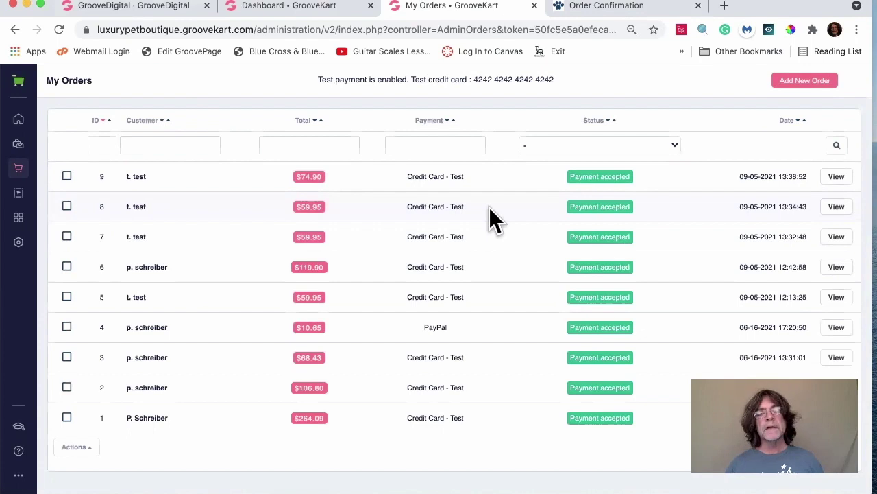
# Open My Products and show up to 300 products per page
pyautogui.click(18, 143)
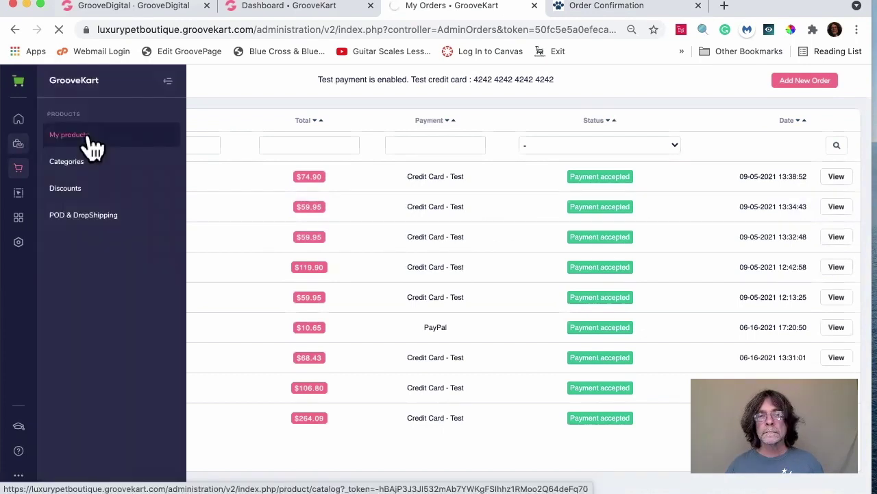
pyautogui.click(130, 141)
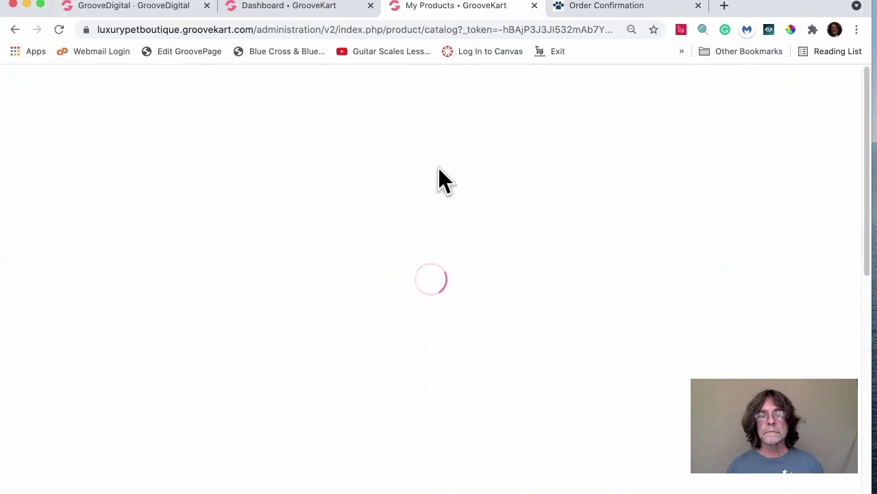
pyautogui.scroll(-10, 440, 172)
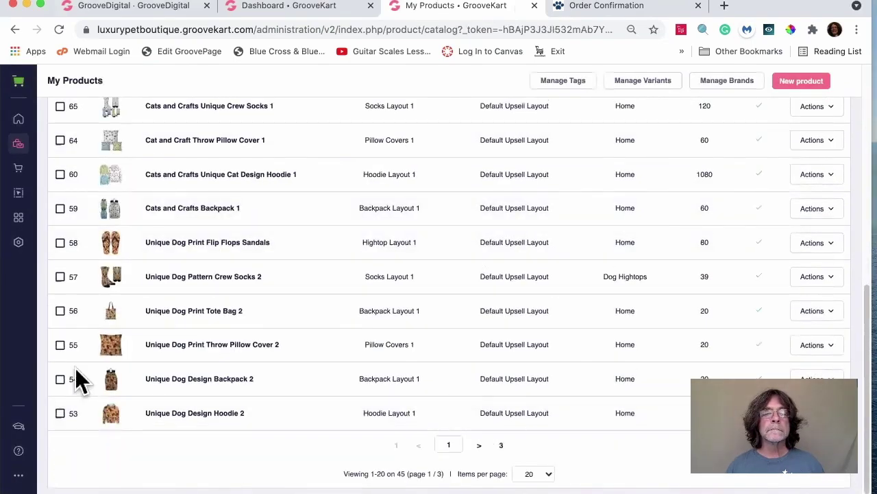
pyautogui.click(541, 477)
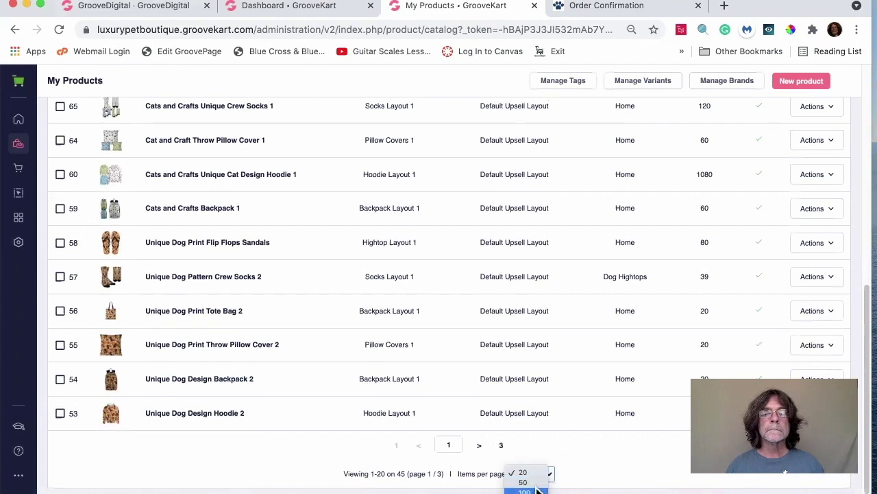
pyautogui.click(538, 490)
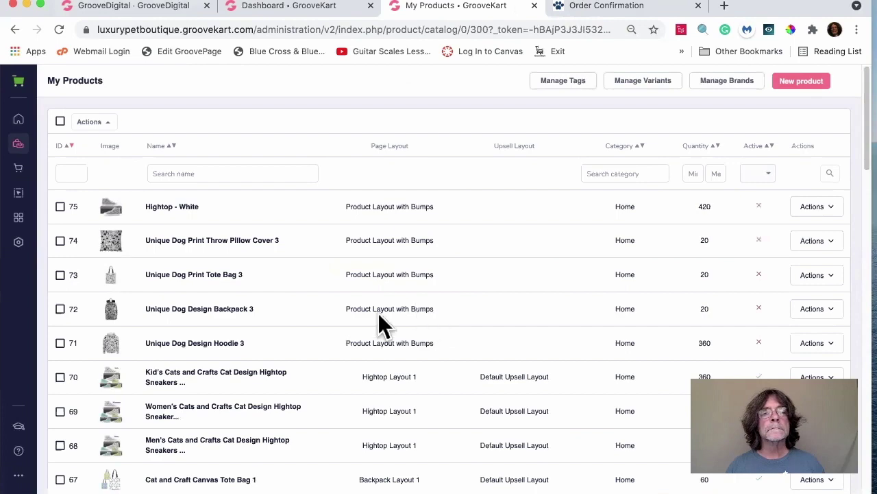
# Scroll the product list to locate Unique Dog Design Hightop Sneakers 2
pyautogui.scroll(-7, 315, 267)
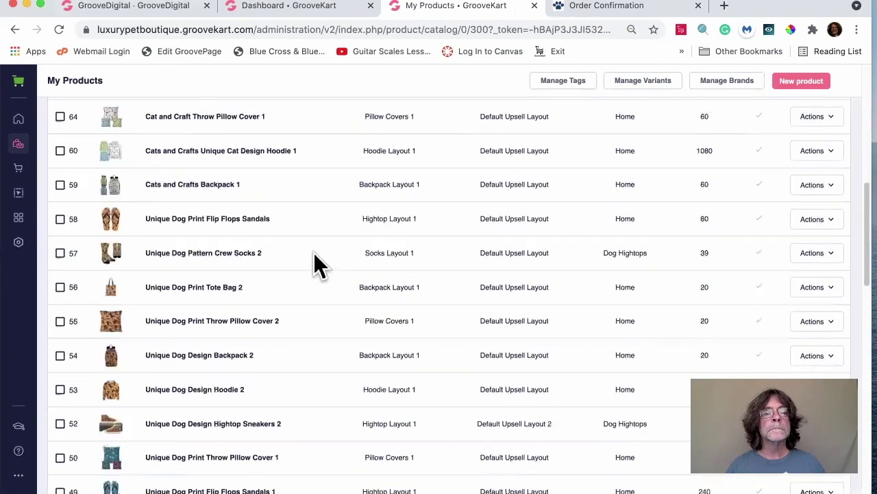
pyautogui.scroll(-4, 319, 264)
pyautogui.scroll(-8, 317, 264)
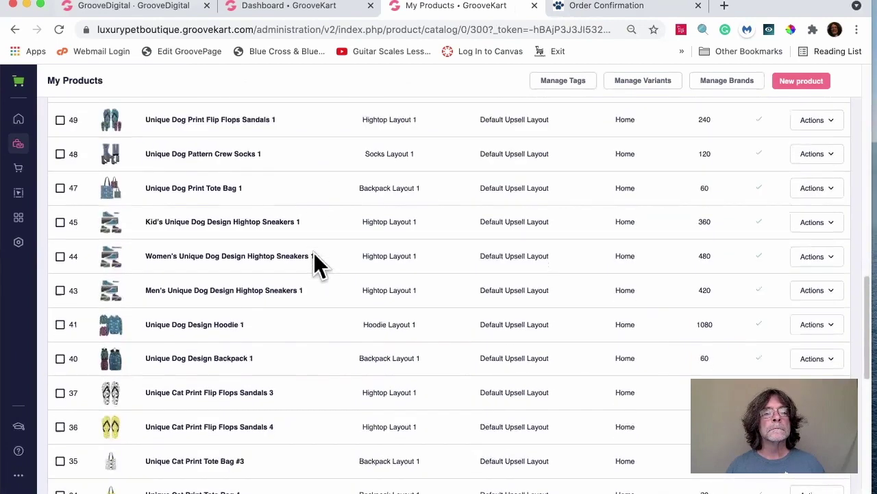
pyautogui.scroll(-5, 316, 264)
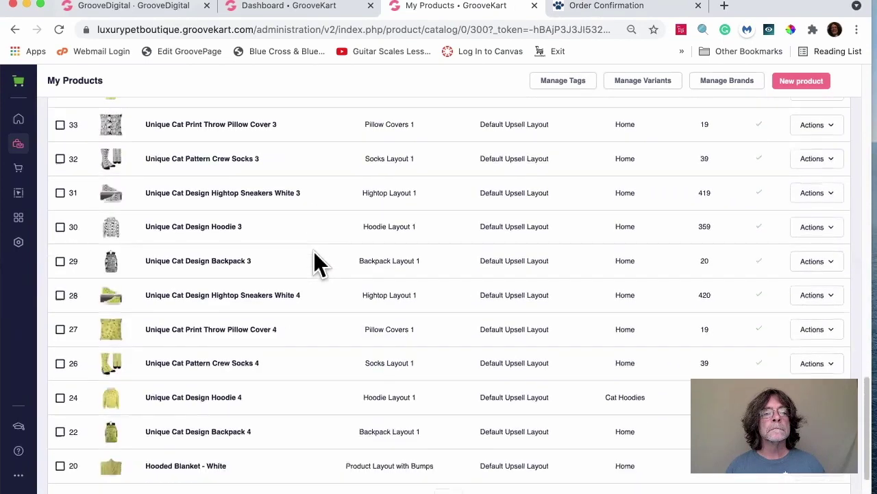
pyautogui.scroll(10, 316, 264)
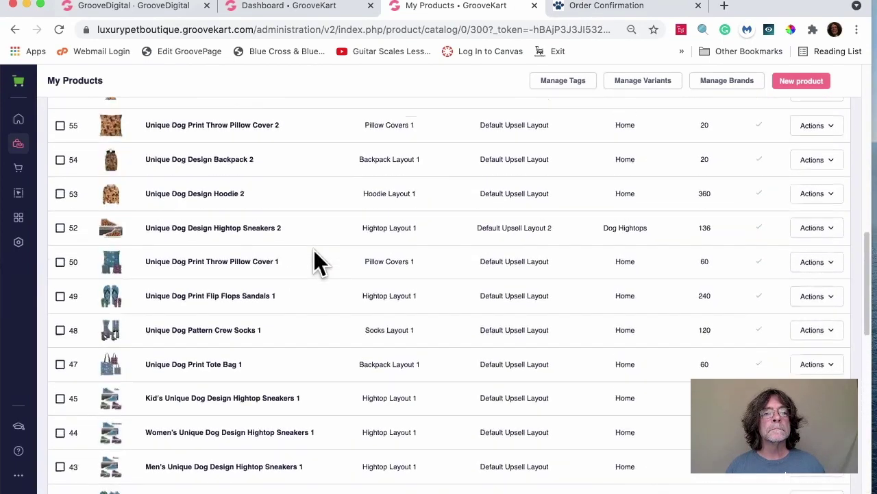
pyautogui.scroll(5, 316, 264)
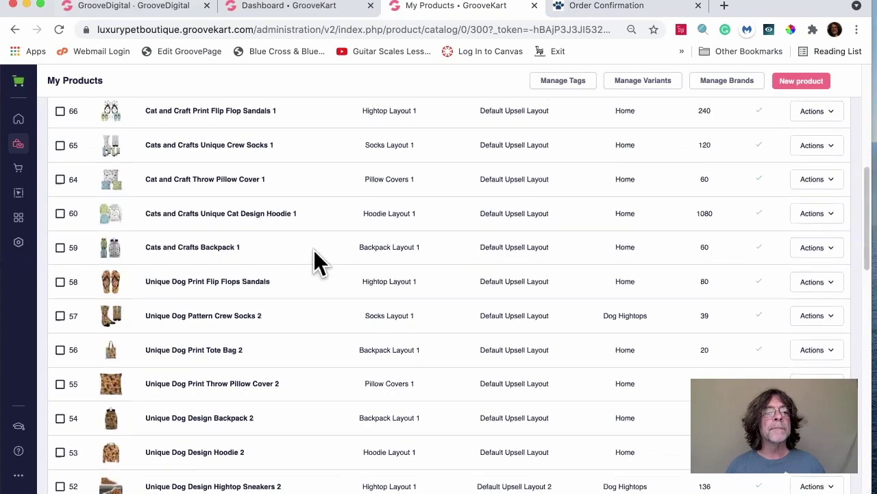
pyautogui.scroll(-5, 317, 264)
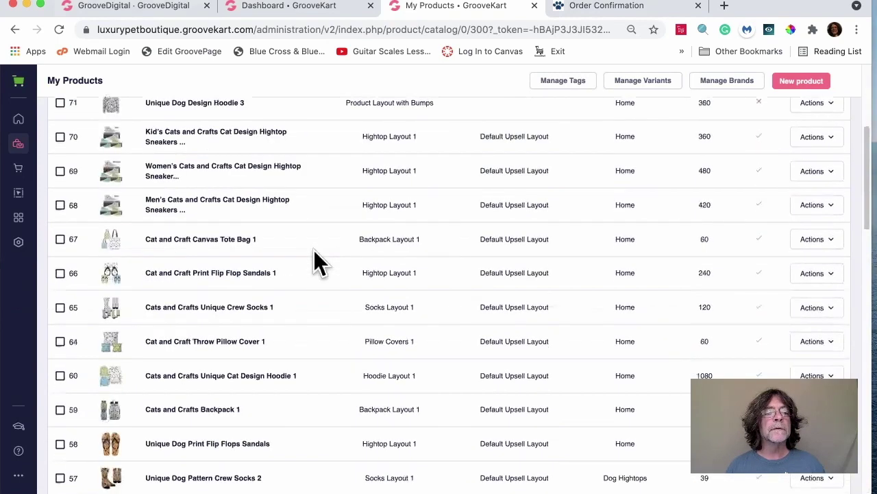
pyautogui.scroll(-4, 317, 264)
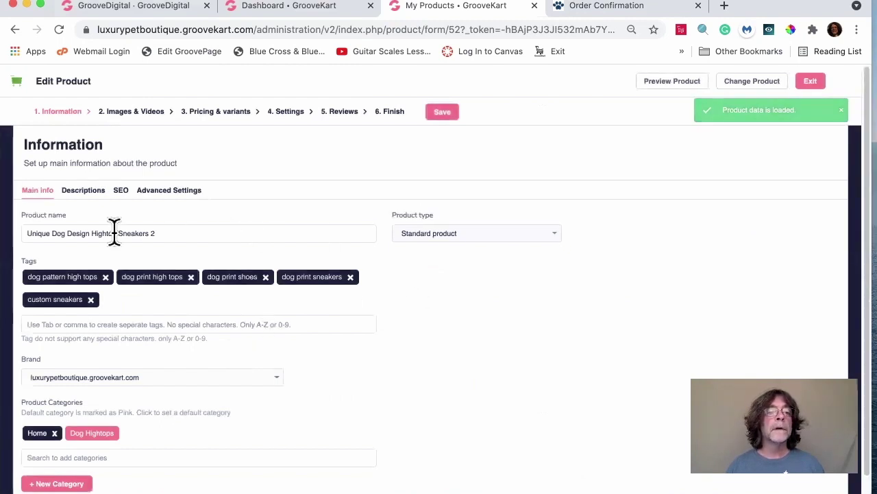
# Add Unique Dog Print Tote Bag 2 to the sneakers' related products under Settings and save
pyautogui.click(300, 113)
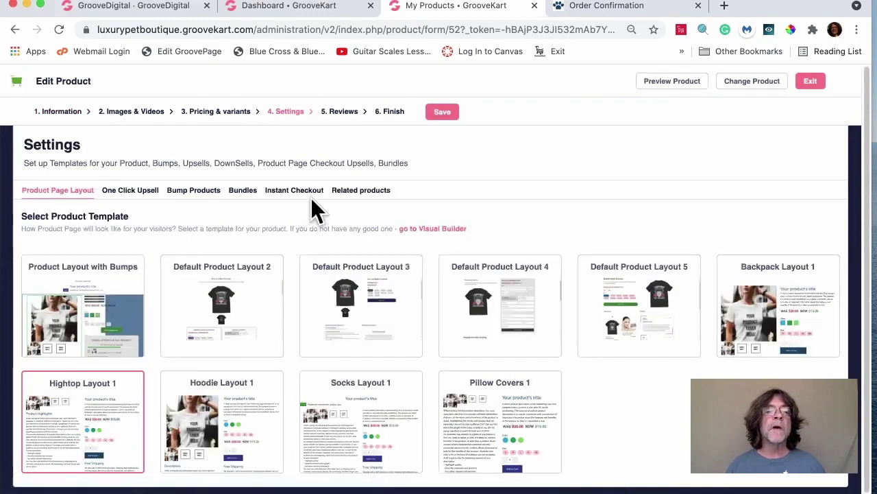
pyautogui.click(366, 193)
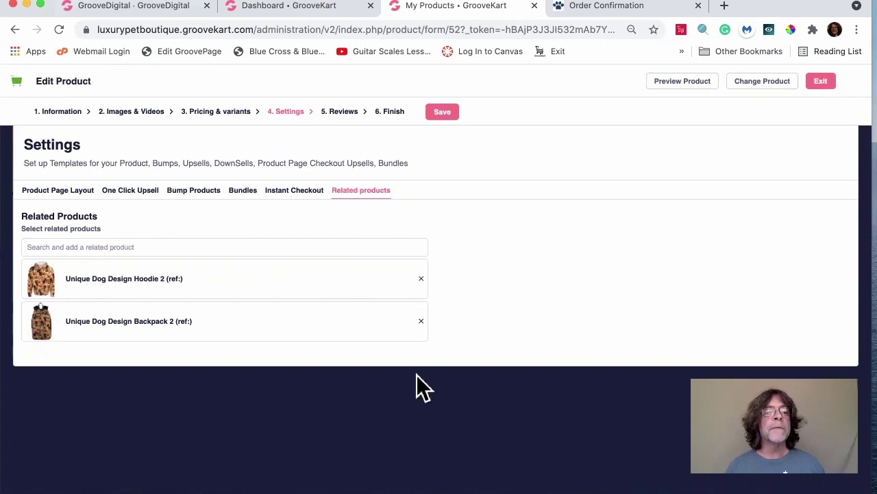
pyautogui.click(117, 240)
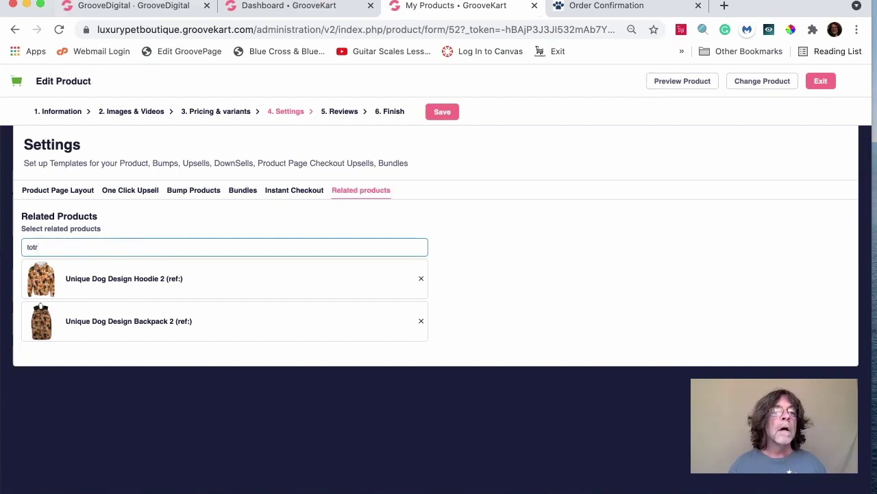
pyautogui.press('BackSpace')
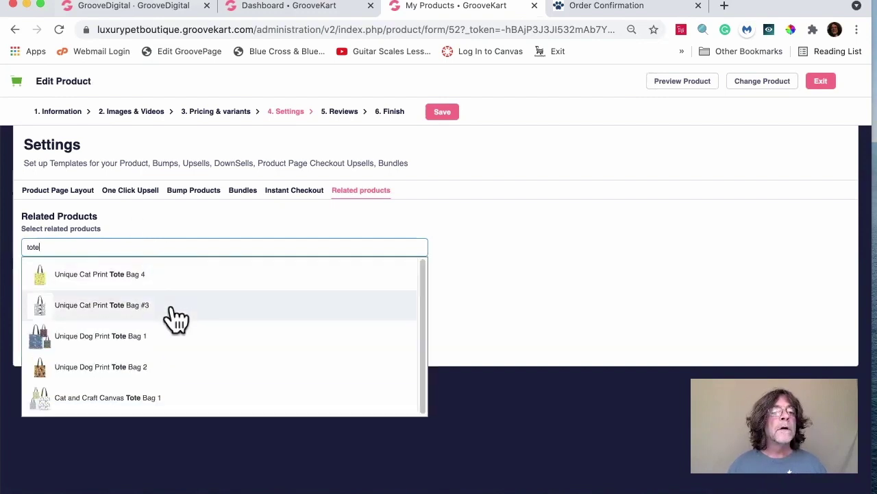
pyautogui.click(140, 369)
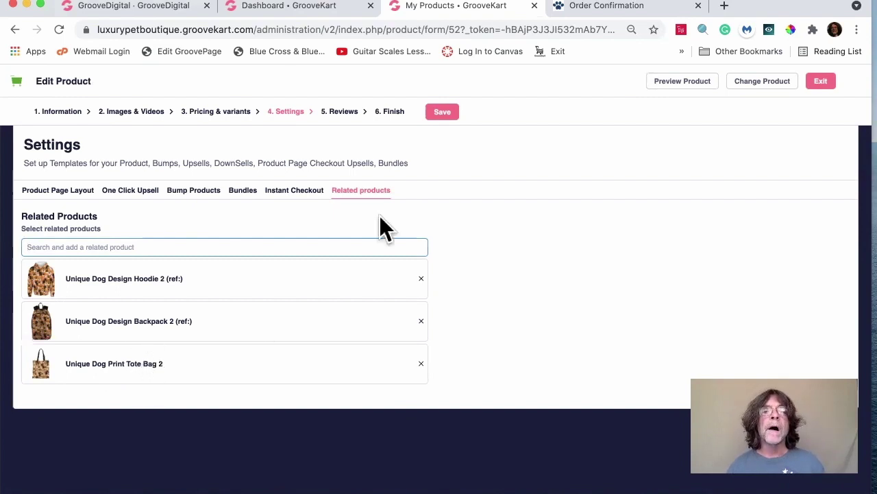
pyautogui.click(441, 110)
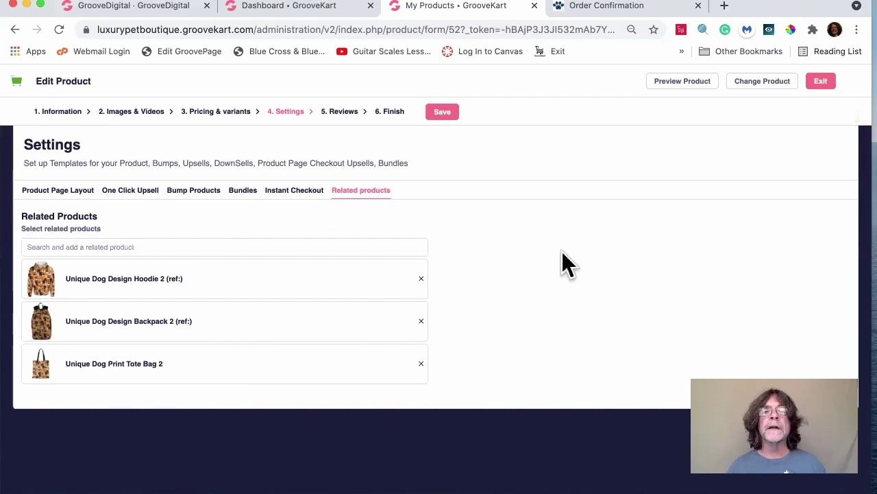
pyautogui.click(682, 82)
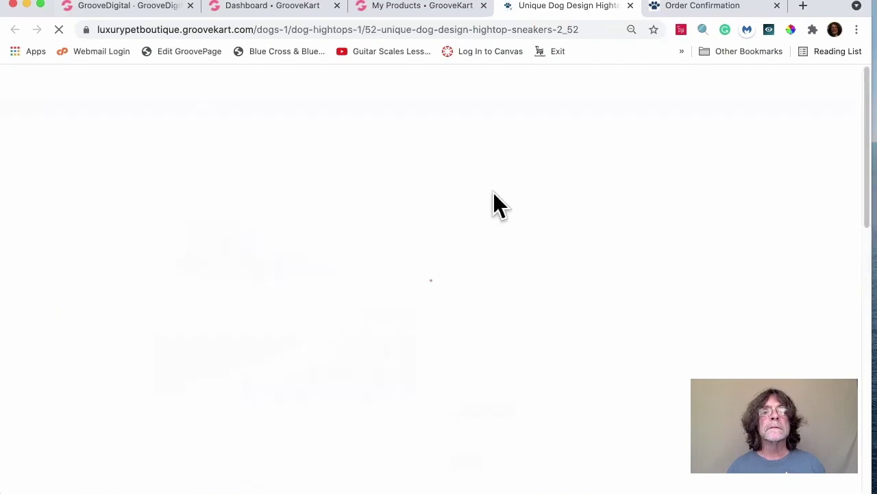
# Verify the tote bag appears under Related Products, exit the editor, and close the preview and confirmation tabs
pyautogui.scroll(-8, 494, 196)
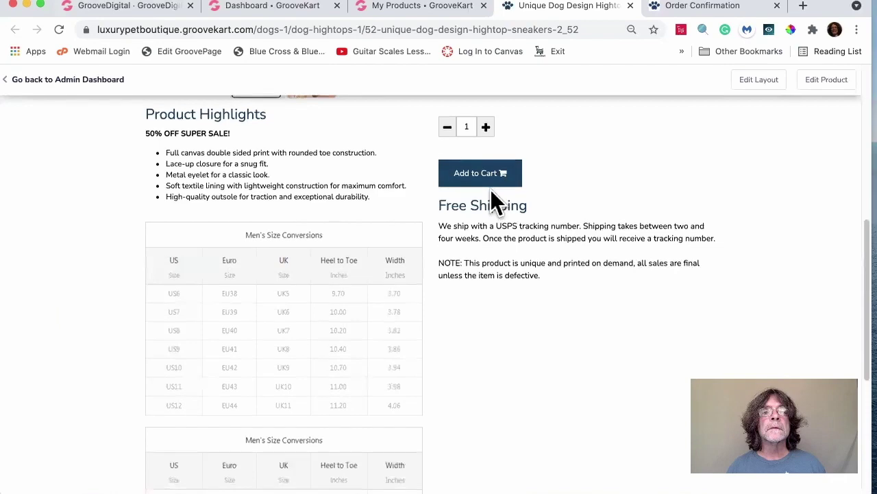
pyautogui.scroll(-5, 493, 199)
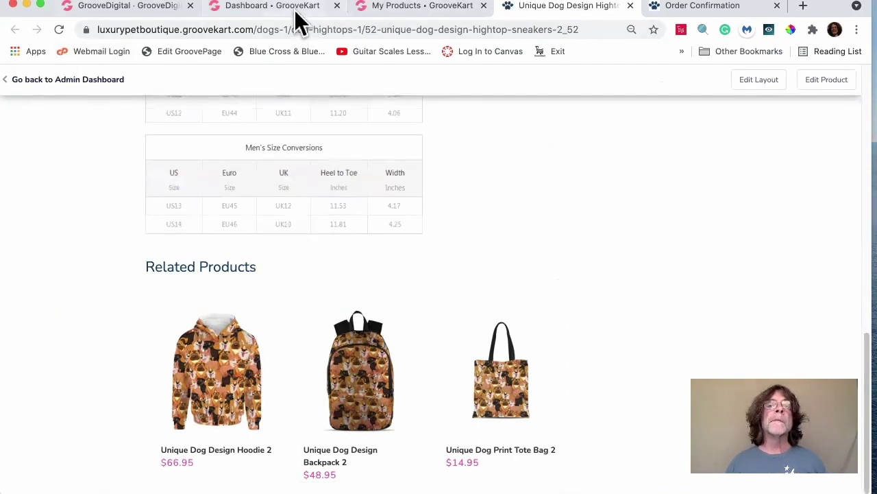
pyautogui.click(403, 7)
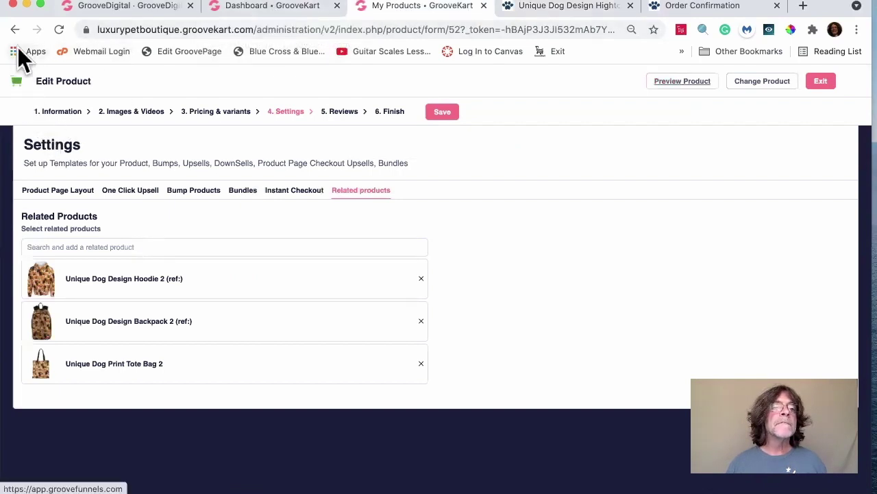
pyautogui.click(822, 83)
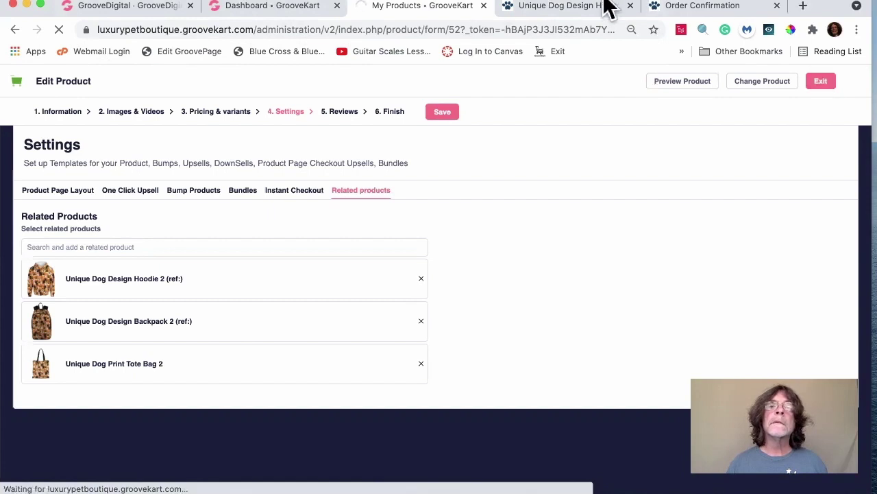
pyautogui.click(630, 6)
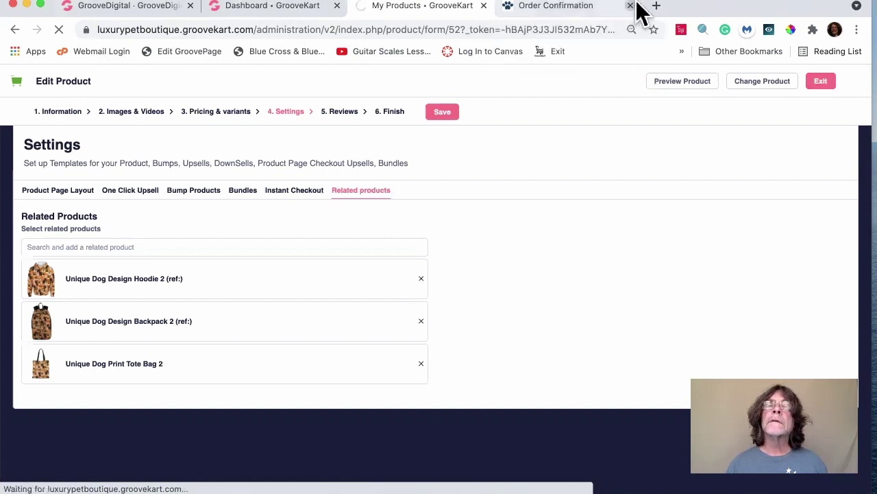
pyautogui.click(630, 6)
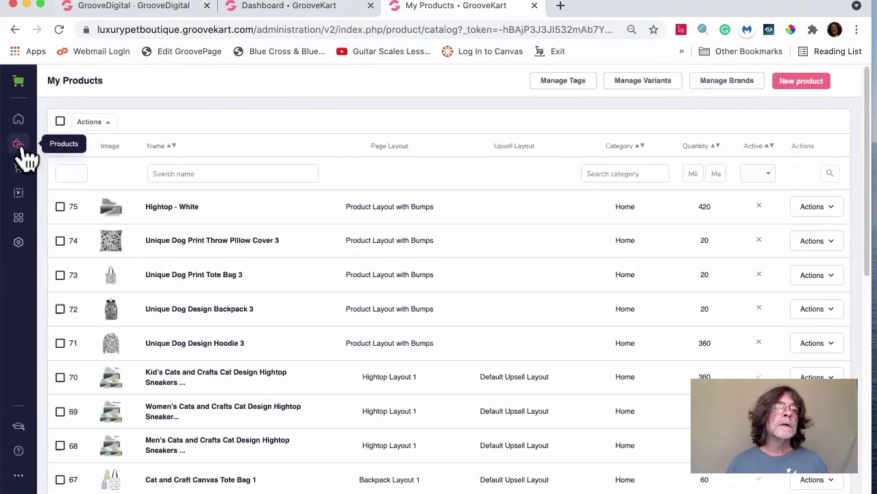
# Open Hightop Layout 1 from the Builder's Pages > Product Page list
pyautogui.click(18, 192)
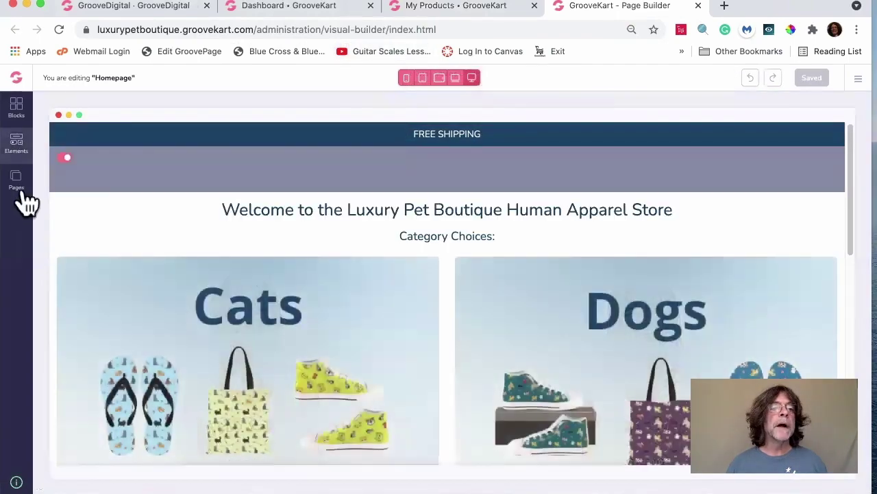
pyautogui.click(22, 182)
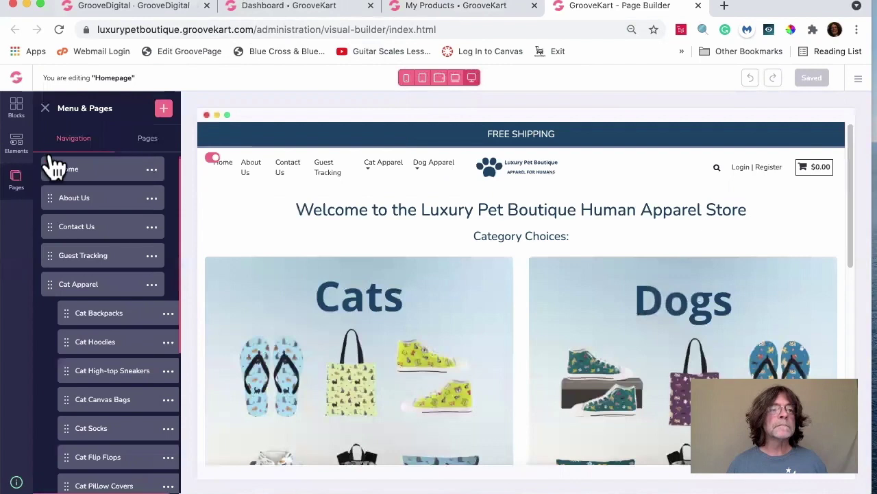
pyautogui.click(153, 142)
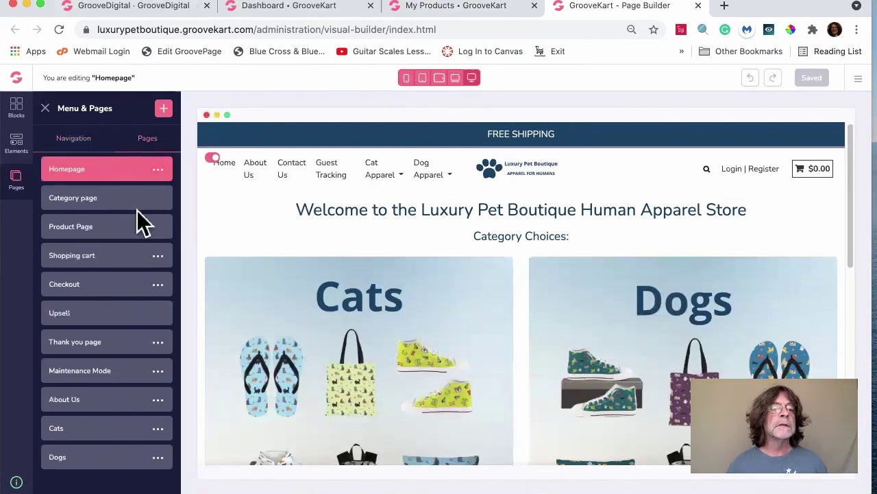
pyautogui.click(96, 228)
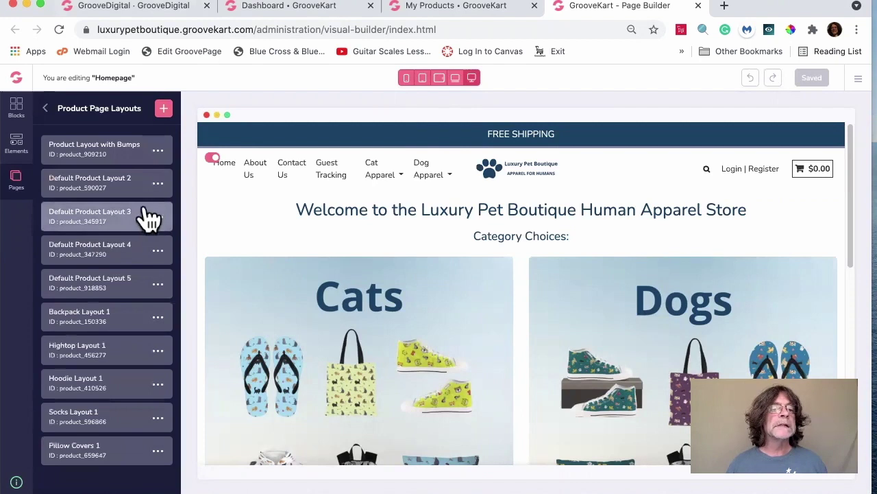
pyautogui.click(96, 353)
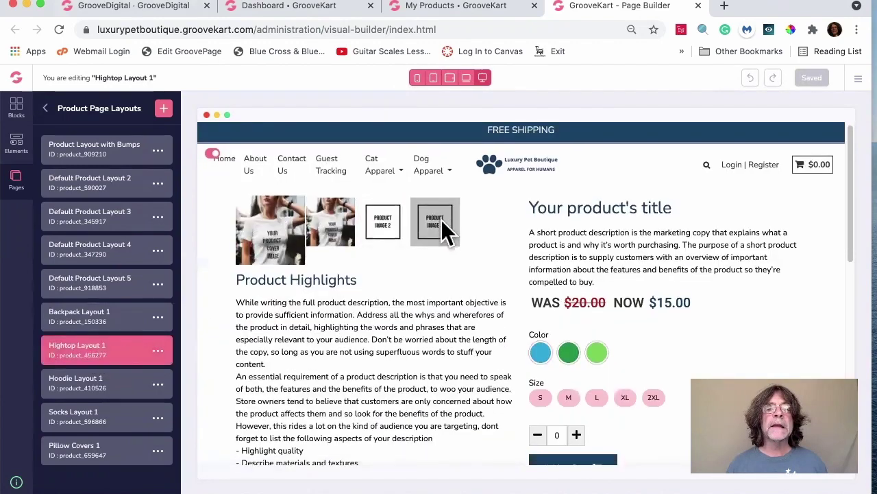
pyautogui.scroll(-10, 442, 226)
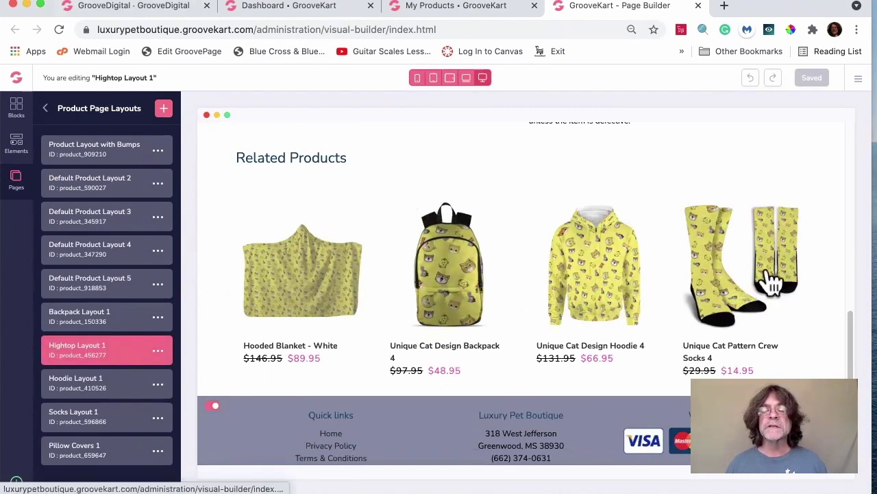
# Drop a Related Products element from Product Elements > Other, then delete the duplicate block
pyautogui.click(21, 150)
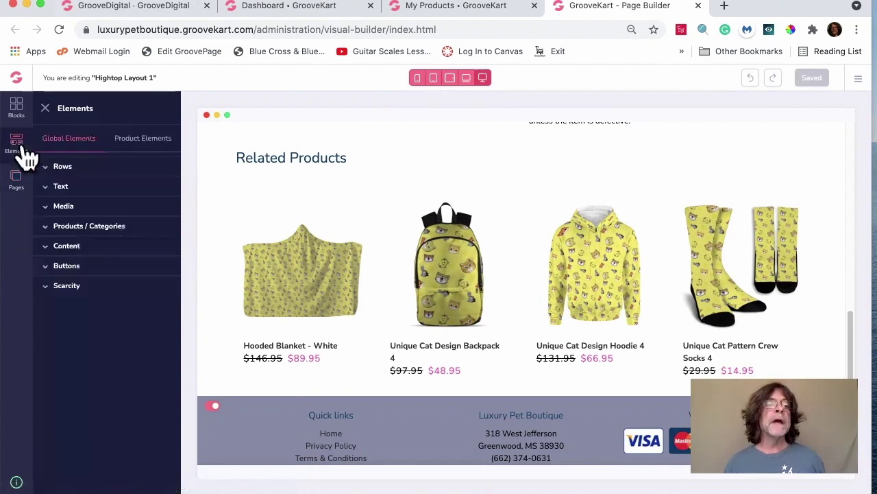
pyautogui.click(157, 144)
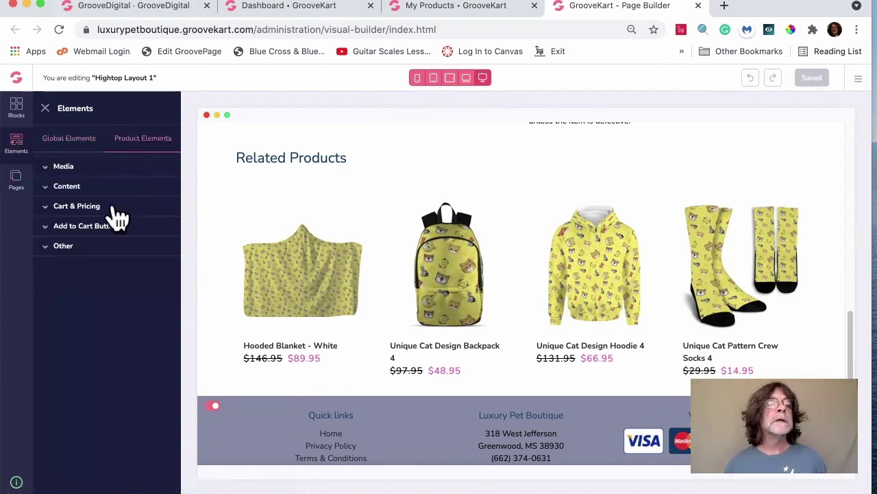
pyautogui.click(54, 195)
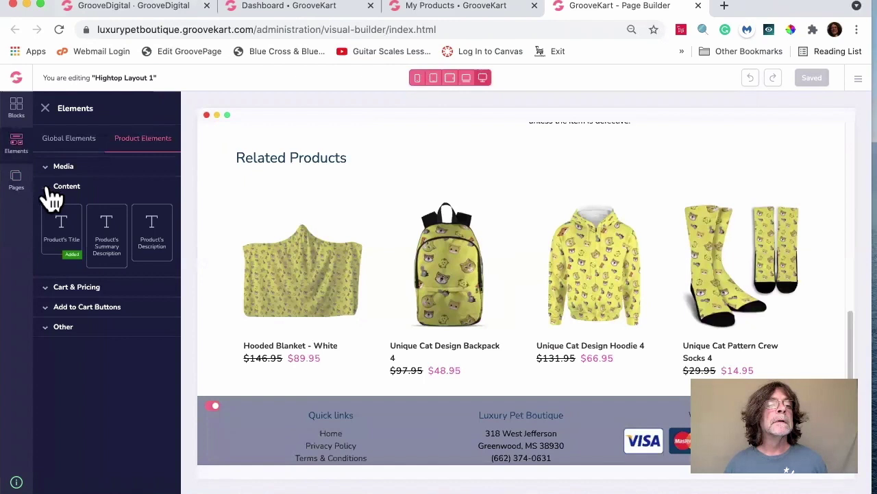
pyautogui.click(49, 192)
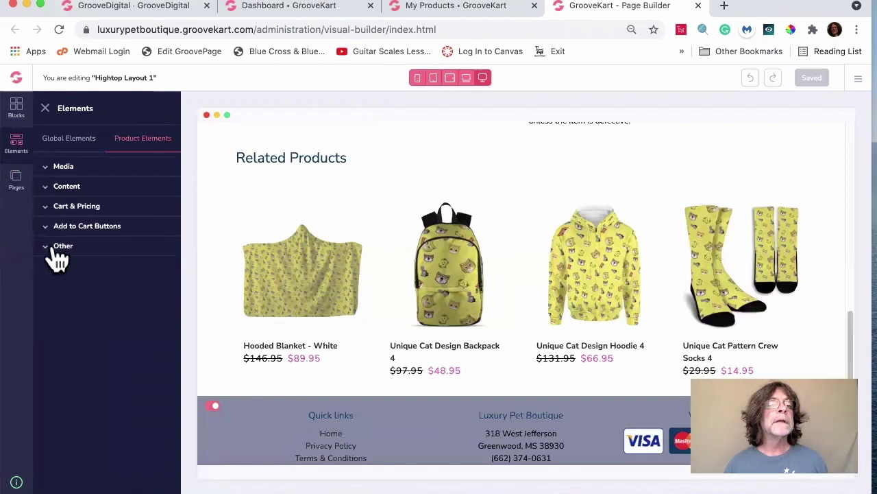
pyautogui.click(48, 246)
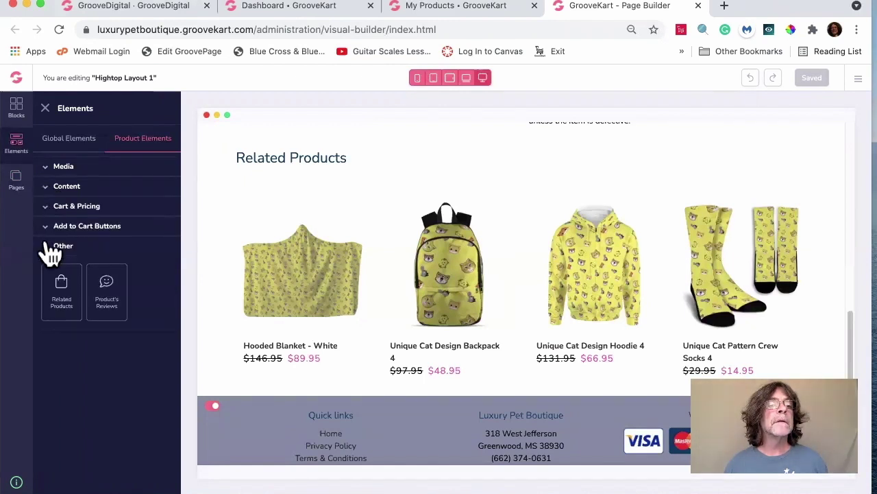
pyautogui.moveTo(71, 291); pyautogui.dragTo(372, 198)
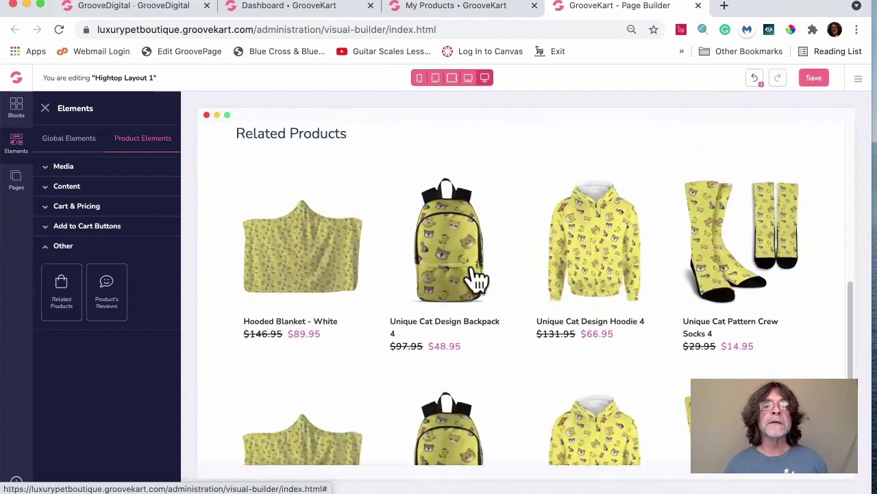
pyautogui.click(477, 274)
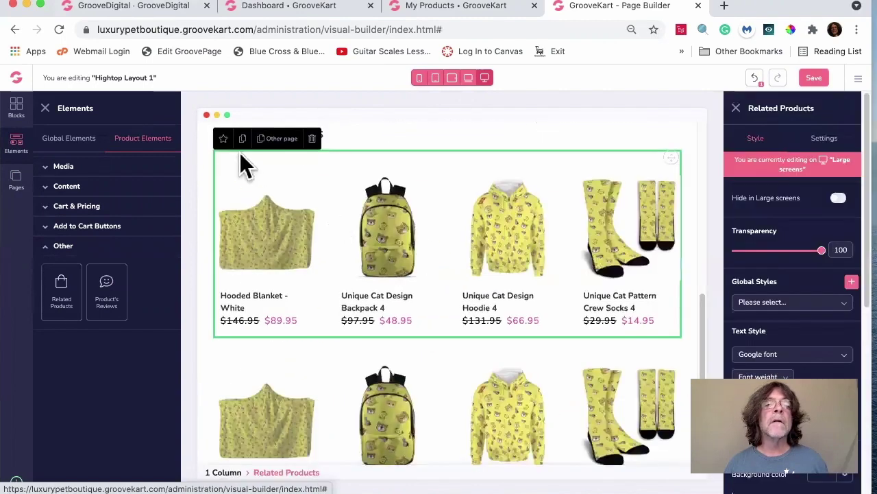
pyautogui.click(313, 139)
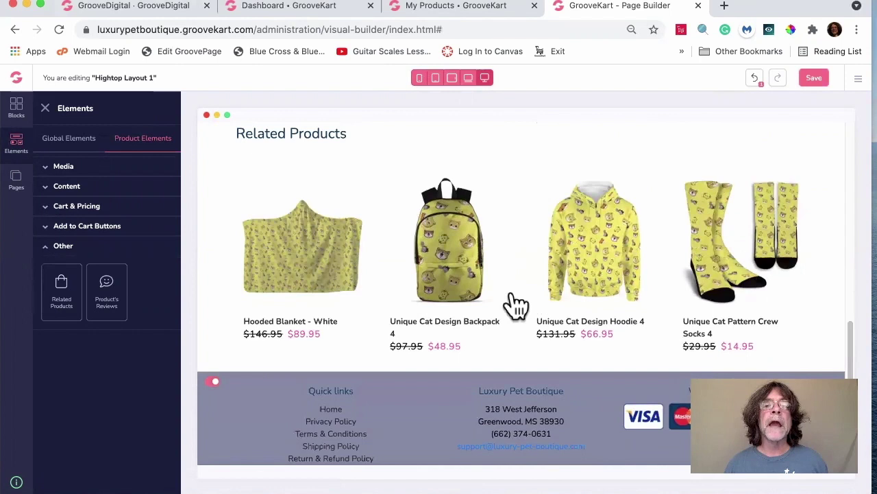
pyautogui.scroll(2, 411, 239)
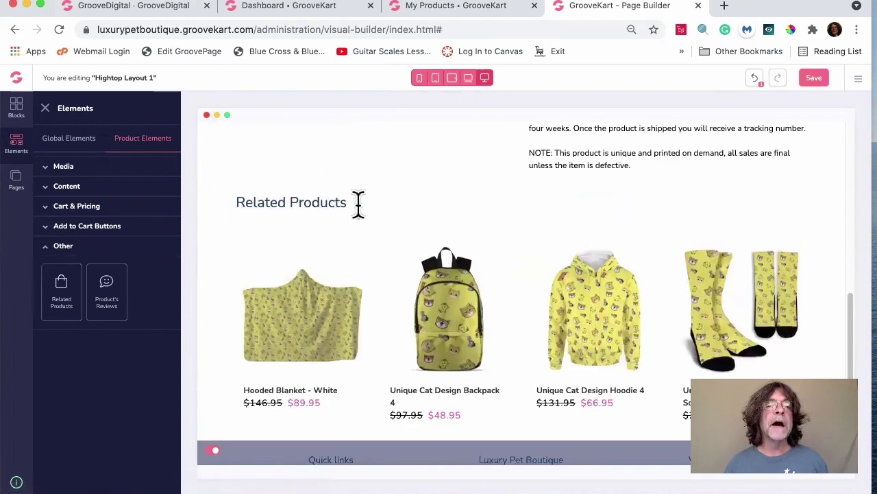
pyautogui.click(17, 144)
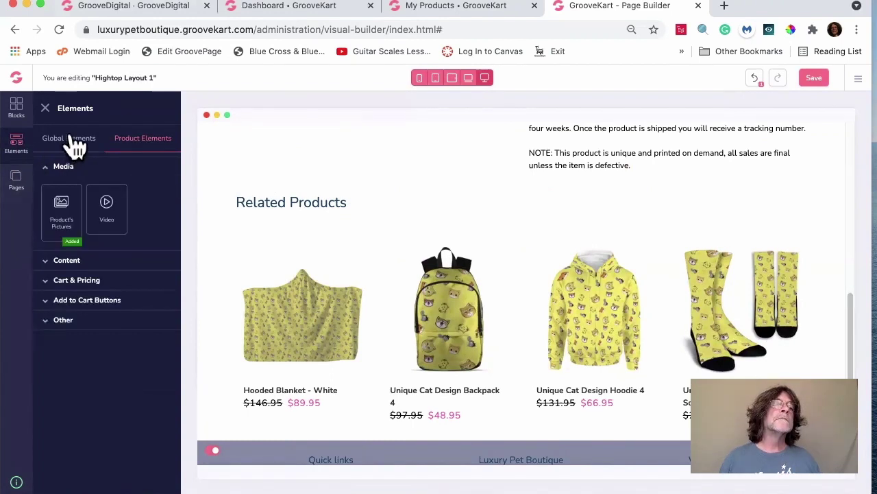
# Add a trial 'Your custom title' H2 heading above Related Products, then delete it
pyautogui.click(74, 144)
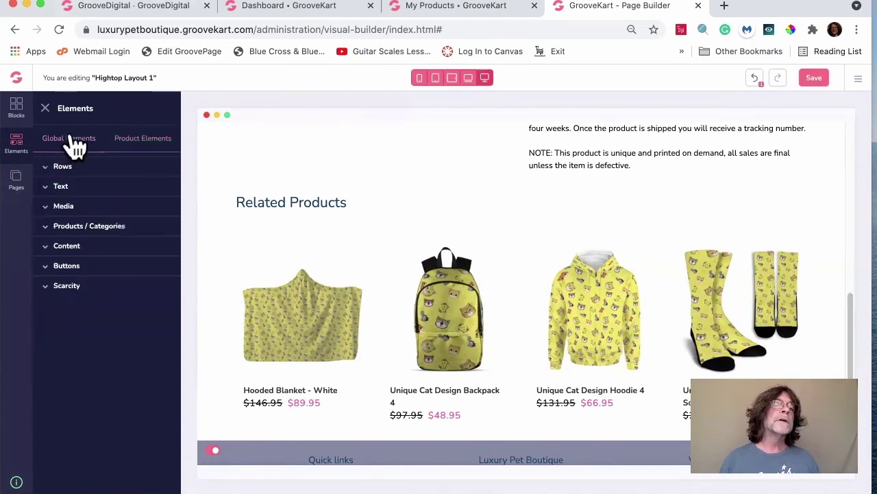
pyautogui.click(60, 192)
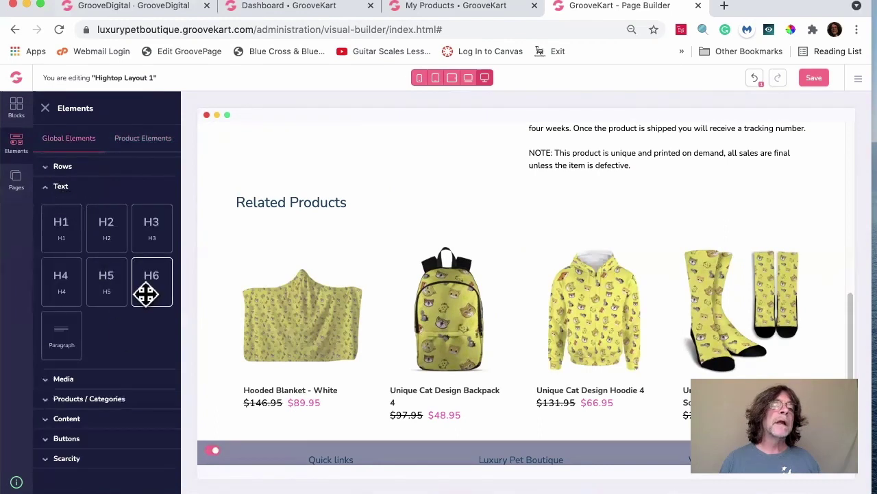
pyautogui.click(283, 195)
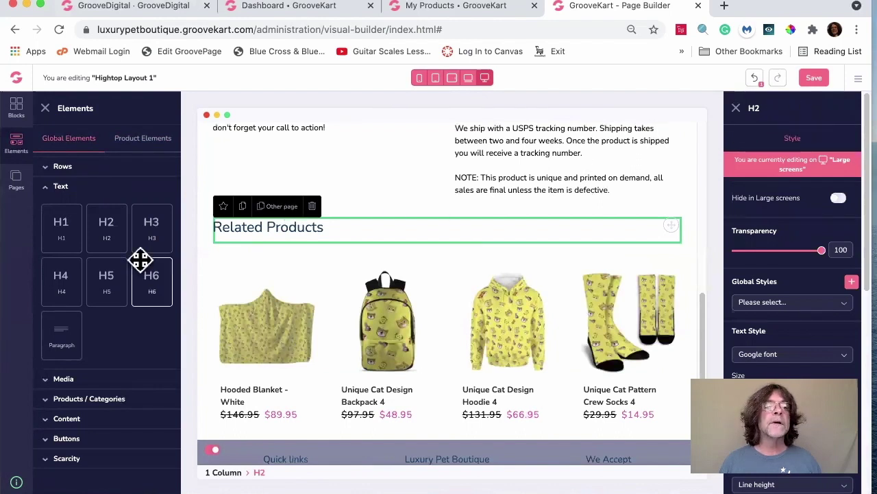
pyautogui.moveTo(106, 229); pyautogui.dragTo(345, 226)
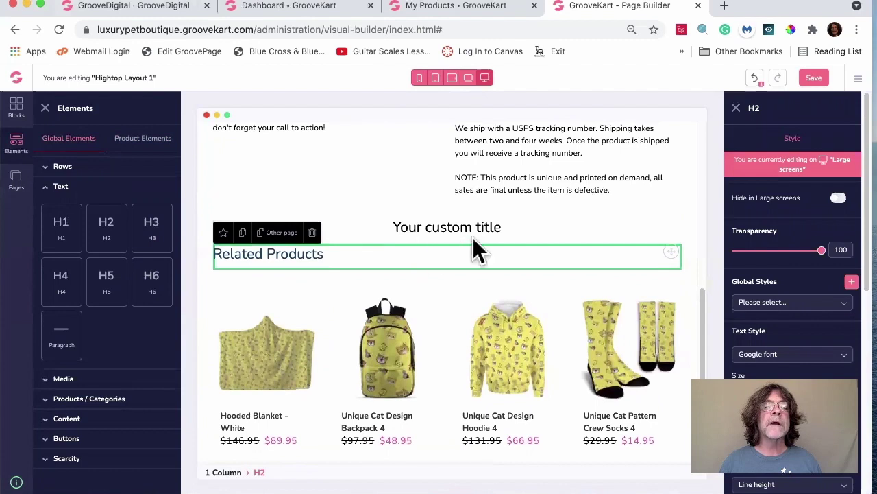
pyautogui.click(476, 231)
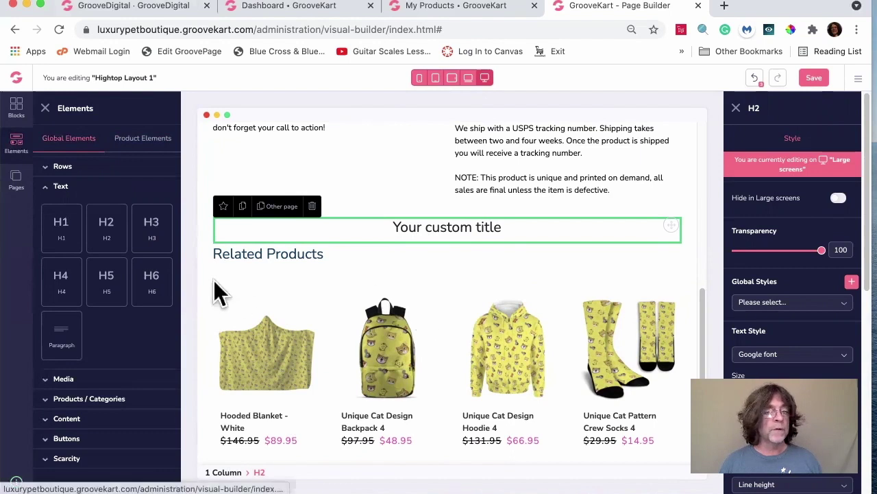
pyautogui.click(312, 206)
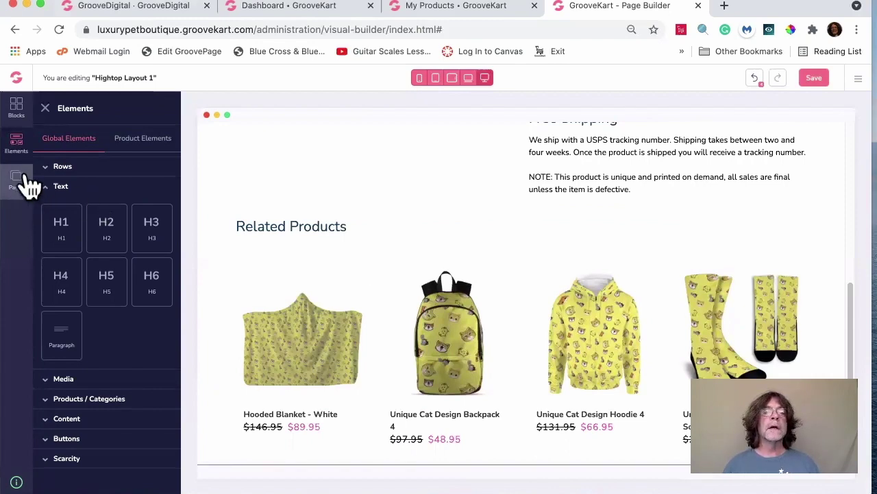
pyautogui.hotkey('ctrl', 'shift', 'Tab')
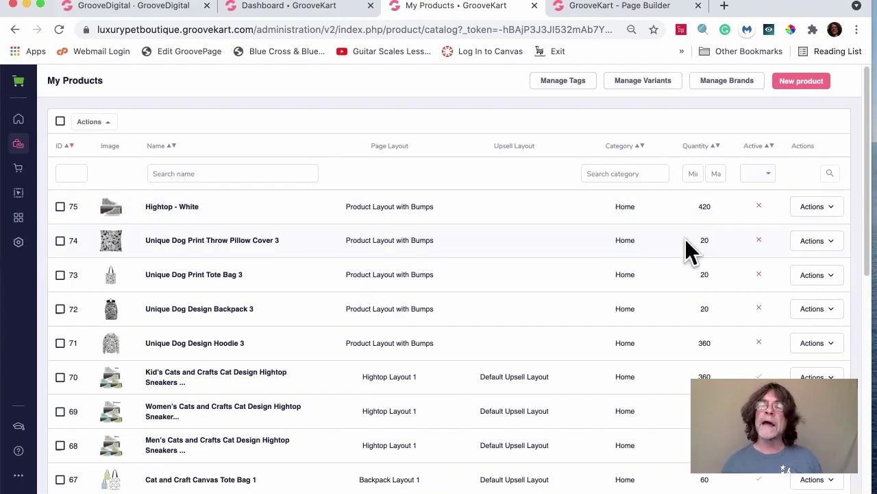
# Set My Products to 300 items per page and scroll to the checked crew socks product
pyautogui.scroll(-5, 682, 240)
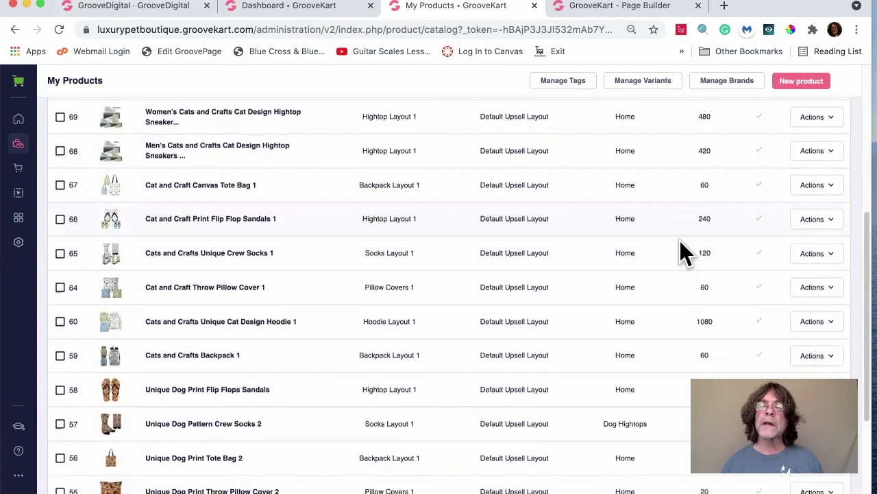
pyautogui.scroll(-3, 679, 240)
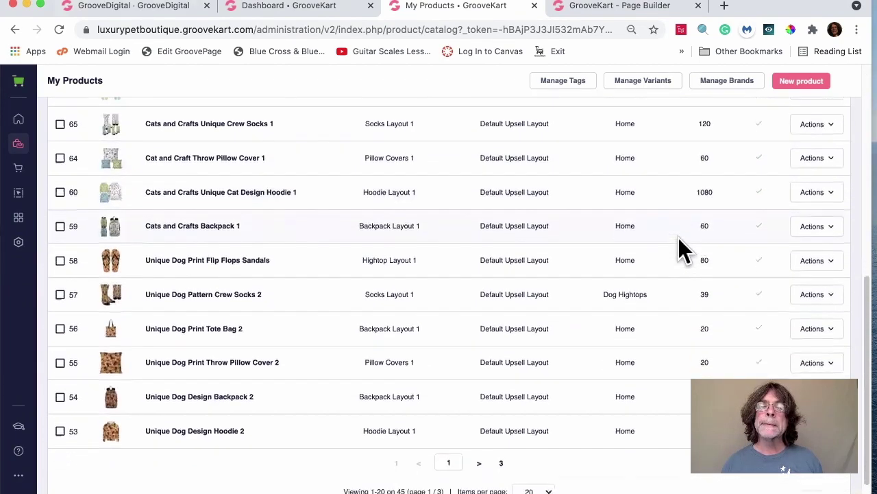
pyautogui.scroll(-1, 678, 261)
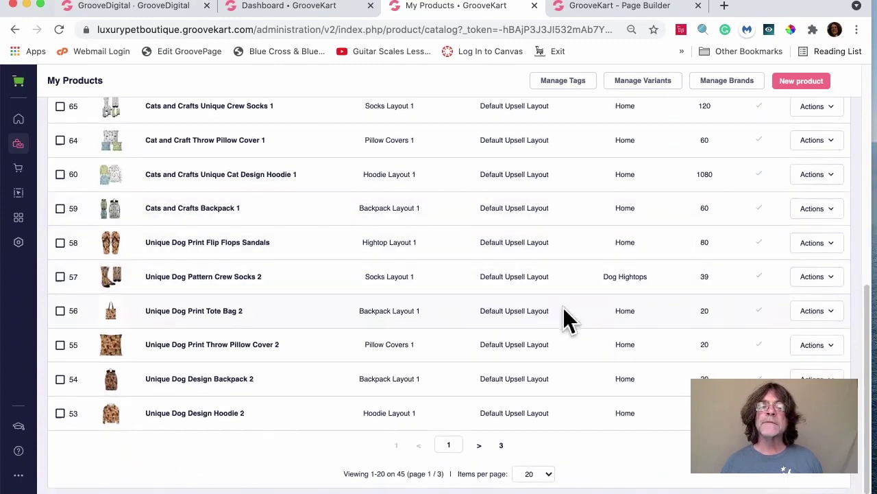
pyautogui.click(546, 475)
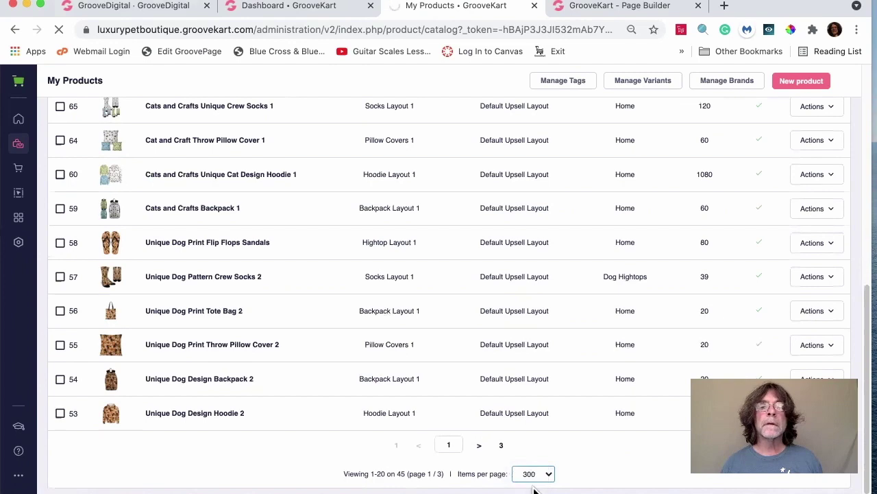
pyautogui.scroll(-5, 659, 237)
pyautogui.scroll(-5, 658, 235)
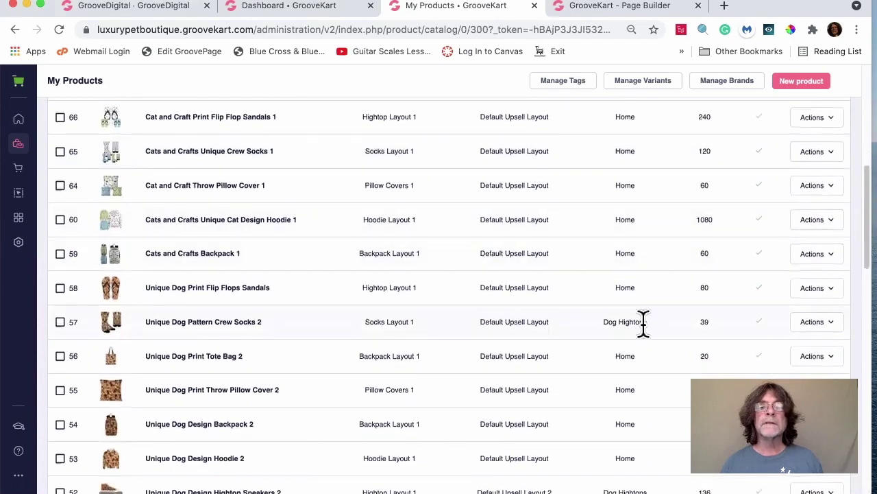
pyautogui.scroll(-3, 659, 319)
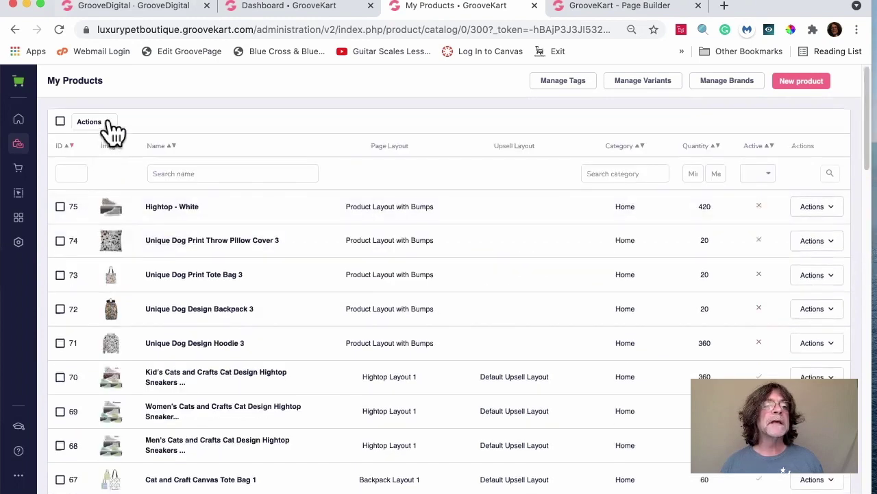
pyautogui.click(110, 126)
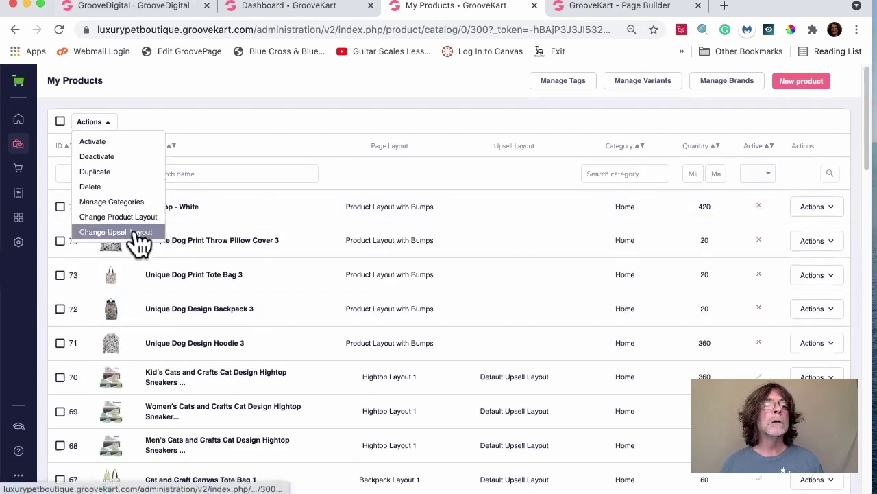
# In Manage Categories, tick Dog Socks, make it the default instead of Home, and save
pyautogui.click(122, 206)
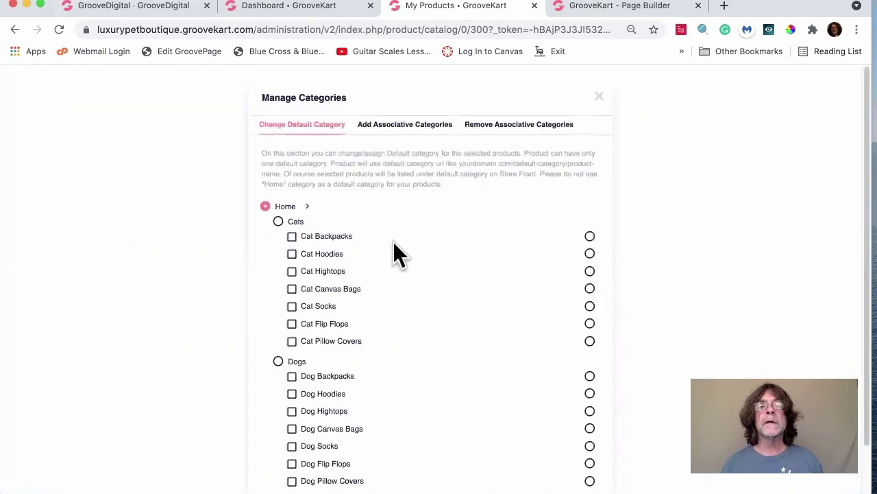
pyautogui.scroll(-1, 406, 255)
pyautogui.scroll(-1, 402, 244)
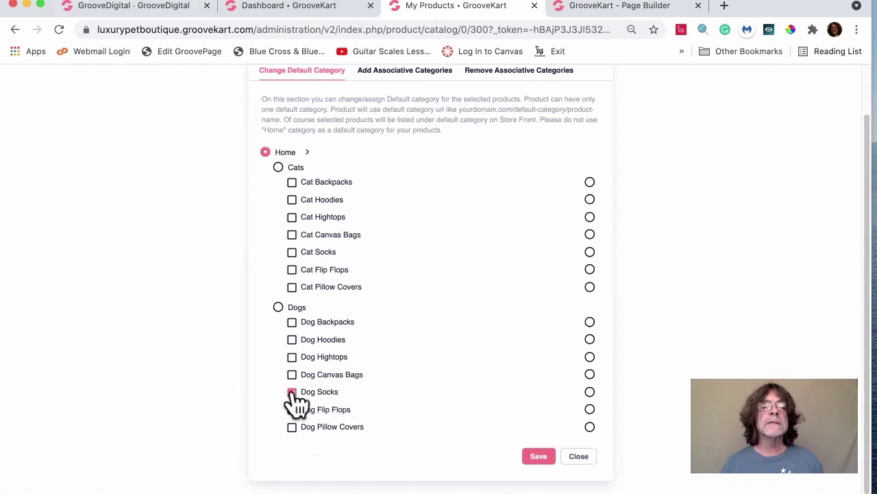
pyautogui.click(590, 393)
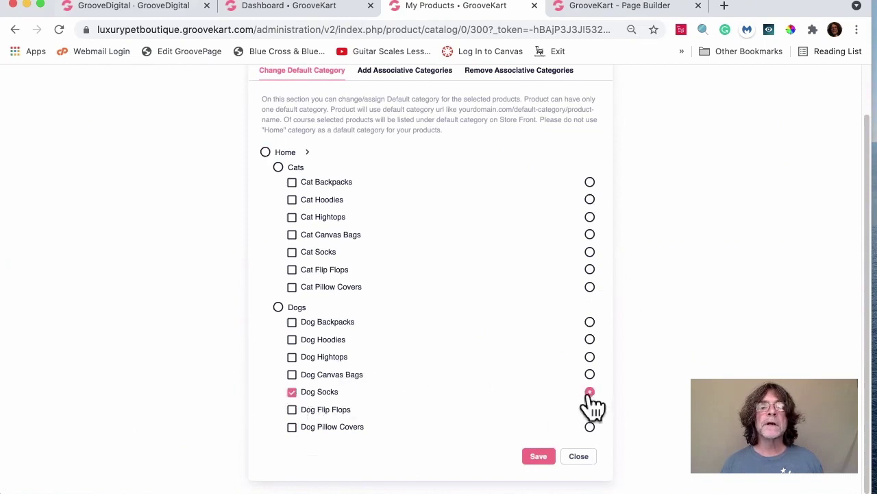
pyautogui.click(546, 460)
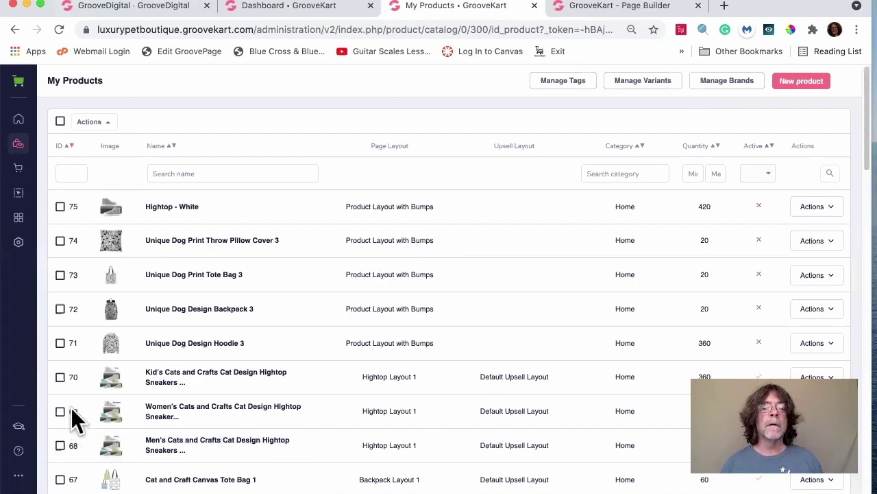
# Check Unique Dog Print Tote Bag 2 alongside the cat tote bag in My Products
pyautogui.scroll(-2, 460, 387)
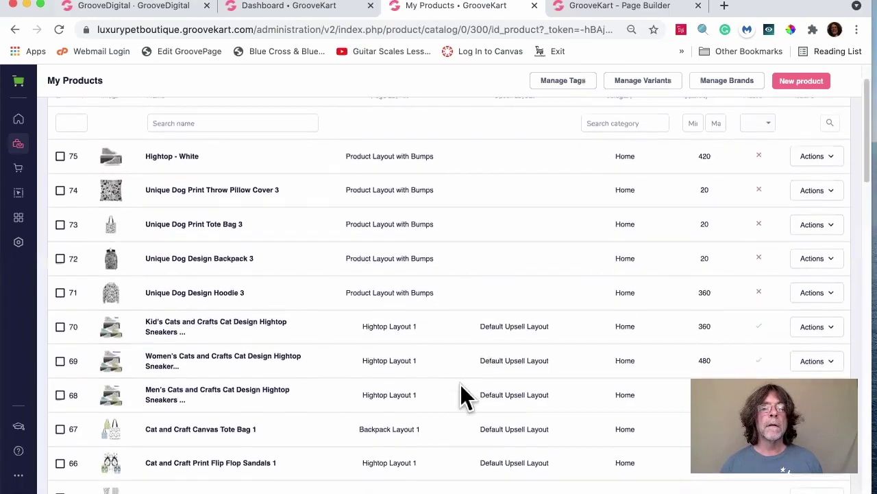
pyautogui.scroll(-8, 460, 384)
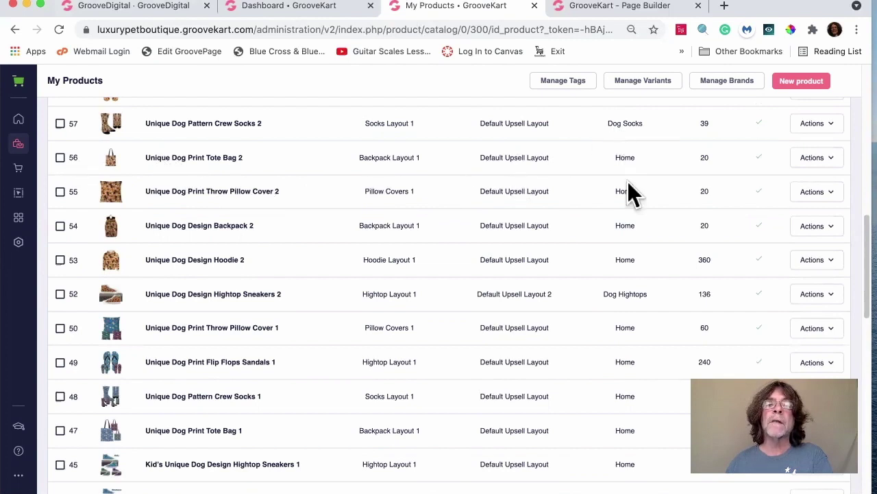
pyautogui.click(60, 160)
pyautogui.scroll(5, 81, 157)
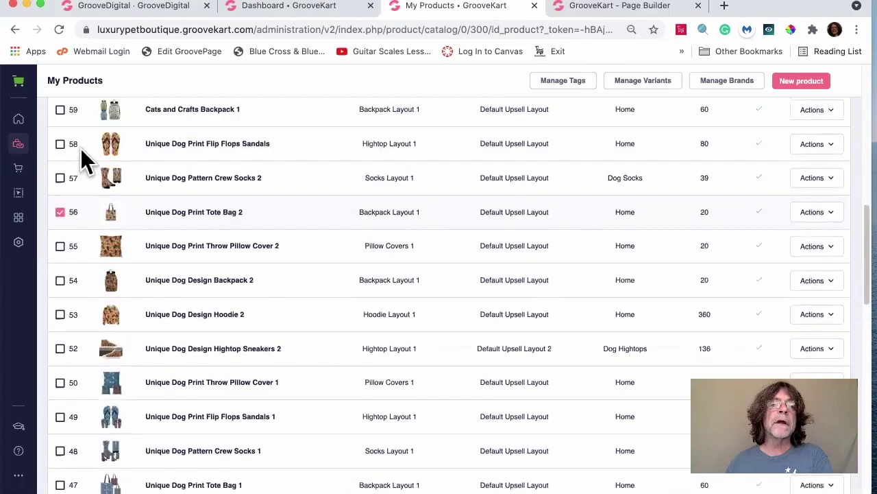
pyautogui.scroll(4, 81, 148)
# Review Manage Categories for the two checked tote bags, then close it unchanged
pyautogui.click(91, 123)
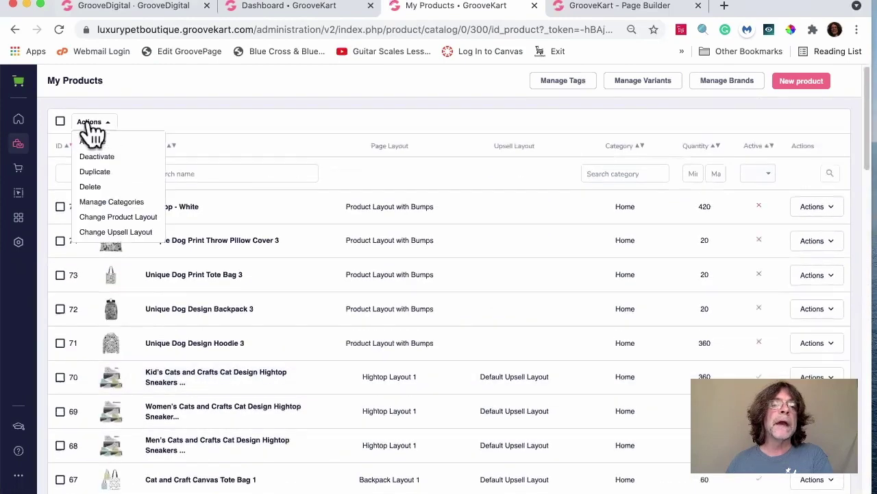
pyautogui.click(124, 203)
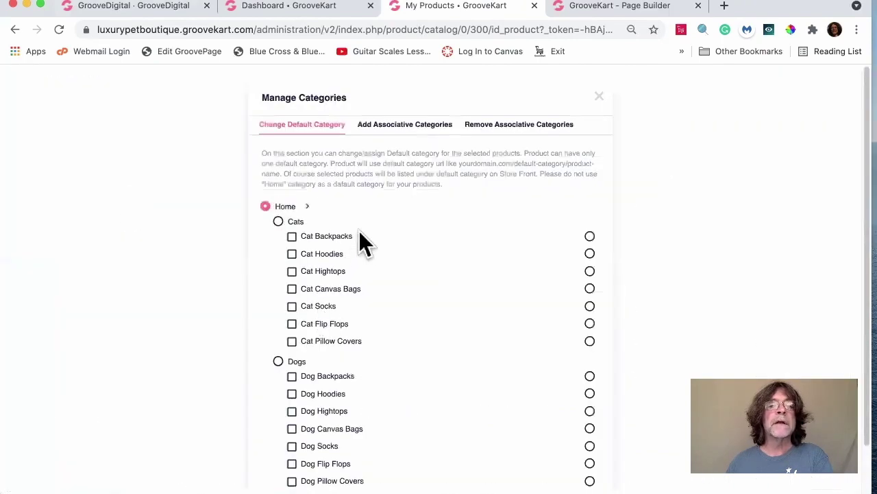
pyautogui.scroll(-1, 358, 231)
pyautogui.scroll(-2, 366, 223)
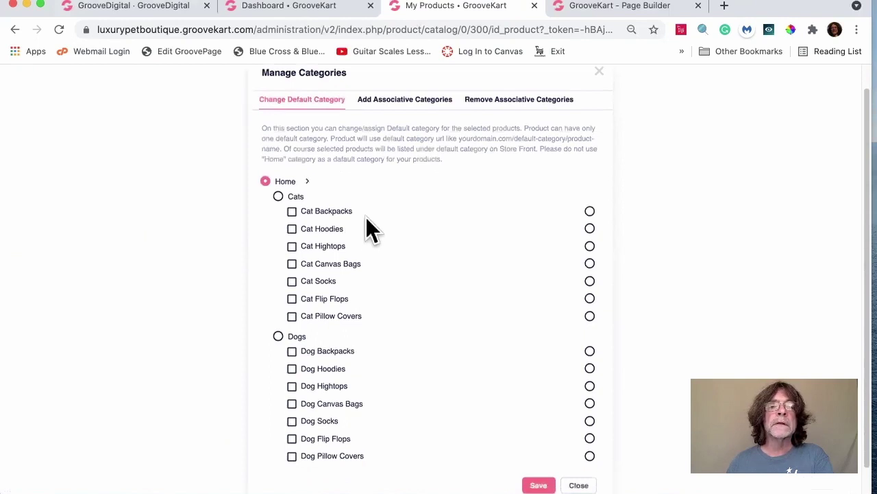
pyautogui.scroll(-3, 366, 220)
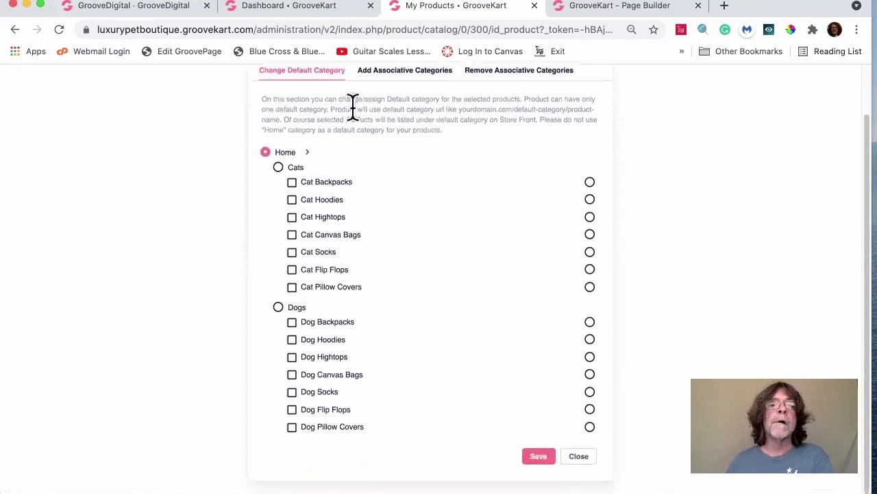
pyautogui.scroll(5, 367, 182)
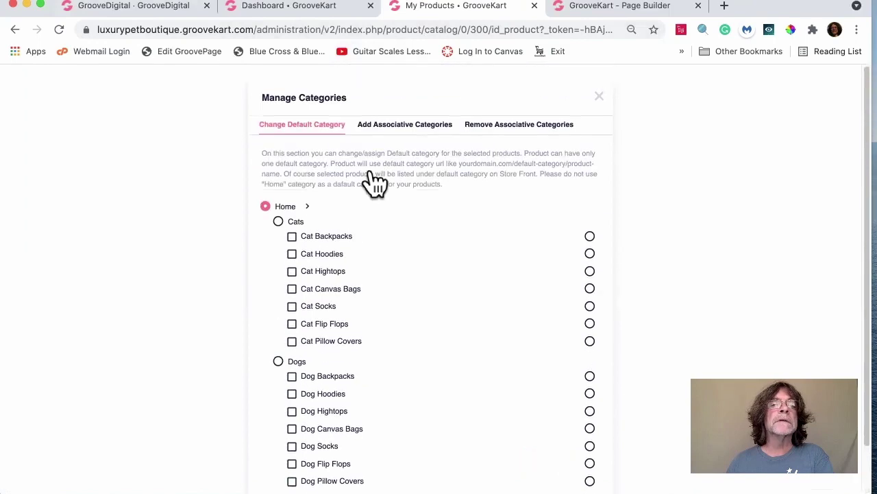
pyautogui.scroll(-5, 579, 452)
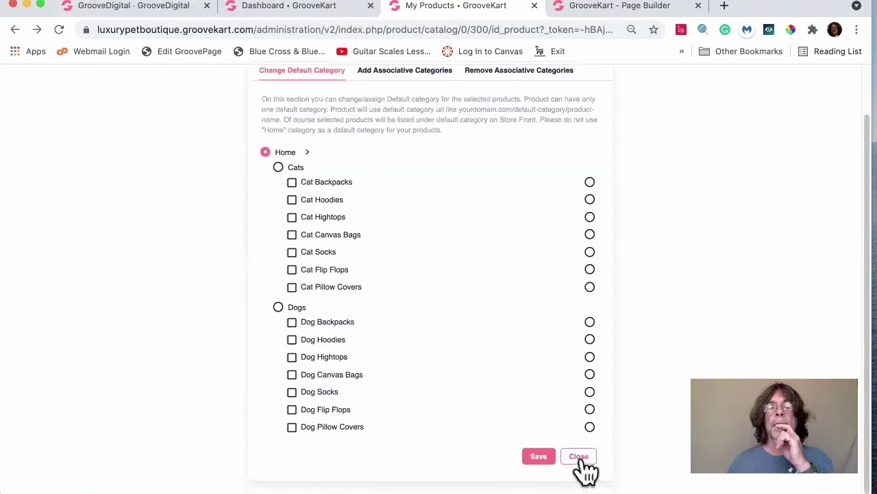
pyautogui.click(580, 458)
pyautogui.scroll(-5, 202, 274)
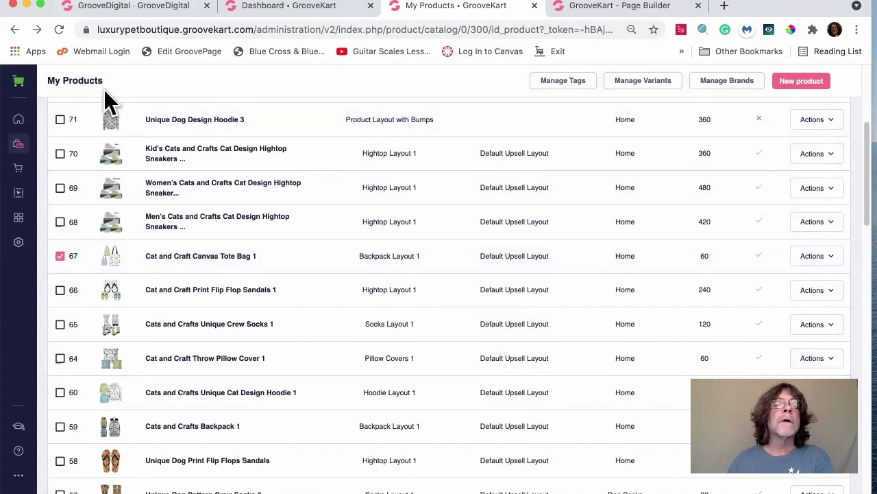
pyautogui.scroll(5, 99, 120)
# Assign both tote bags to Cat Canvas Bags as default category in Manage Categories and save
pyautogui.click(96, 124)
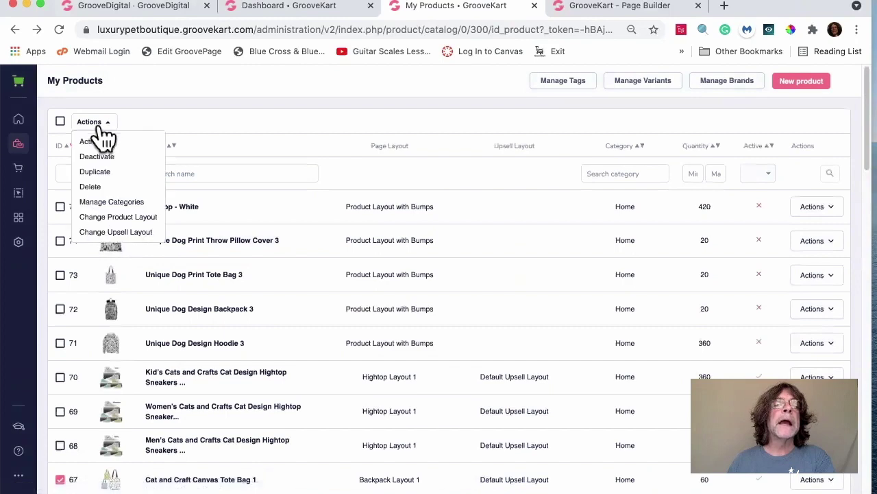
pyautogui.click(126, 202)
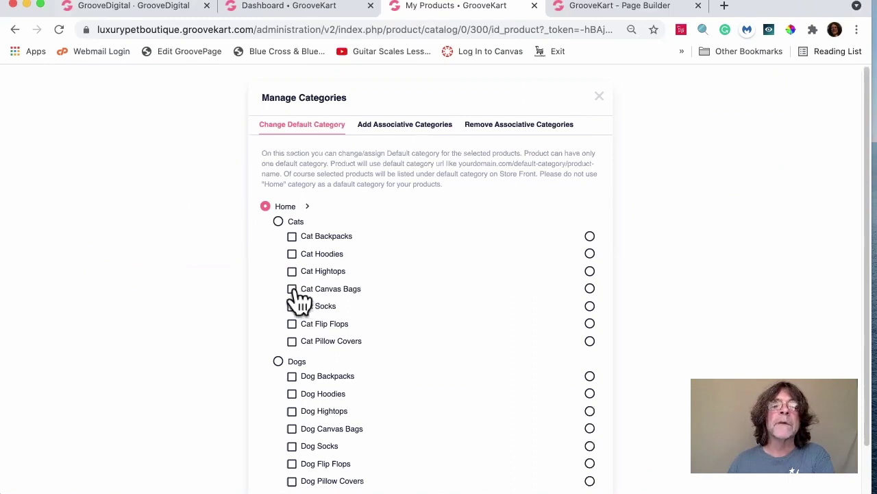
pyautogui.click(590, 289)
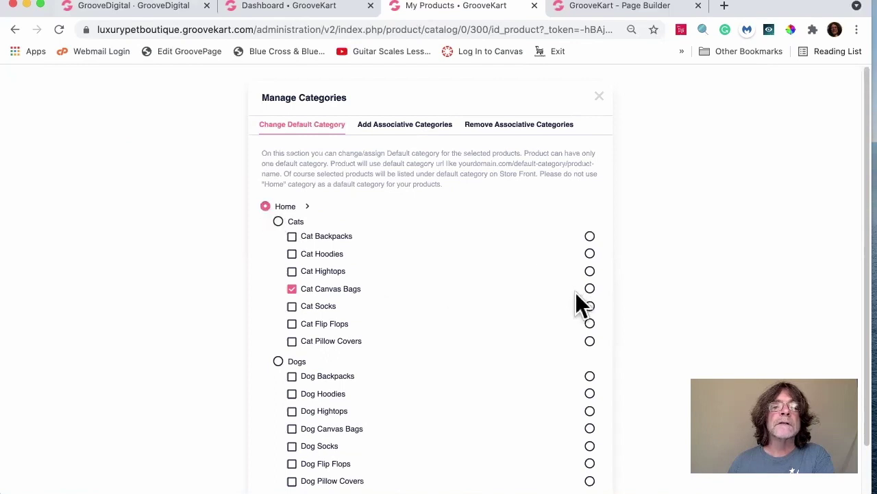
pyautogui.scroll(-1, 468, 329)
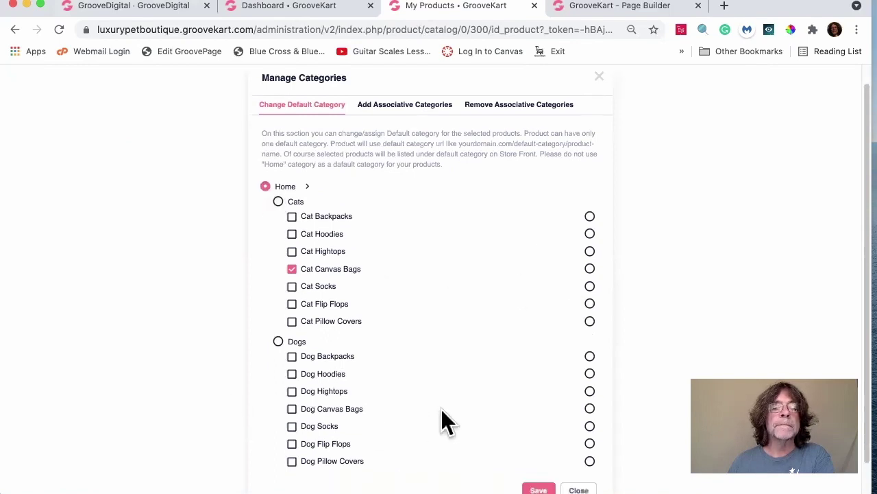
pyautogui.click(538, 488)
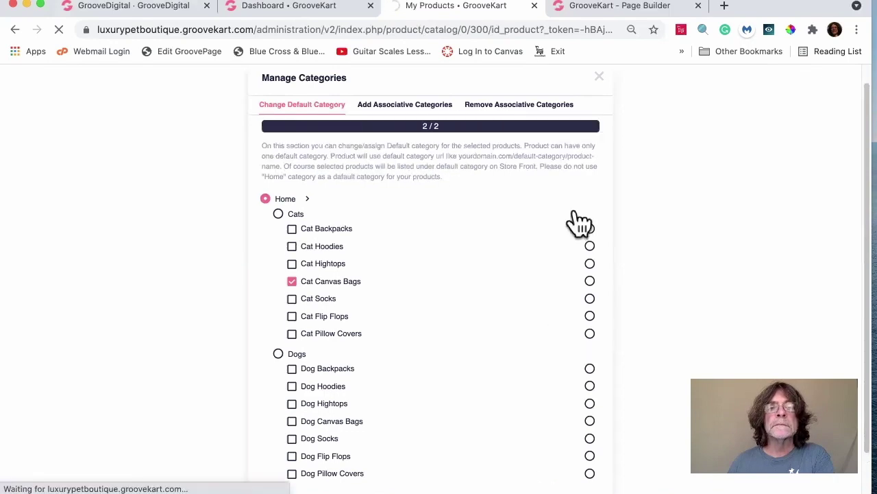